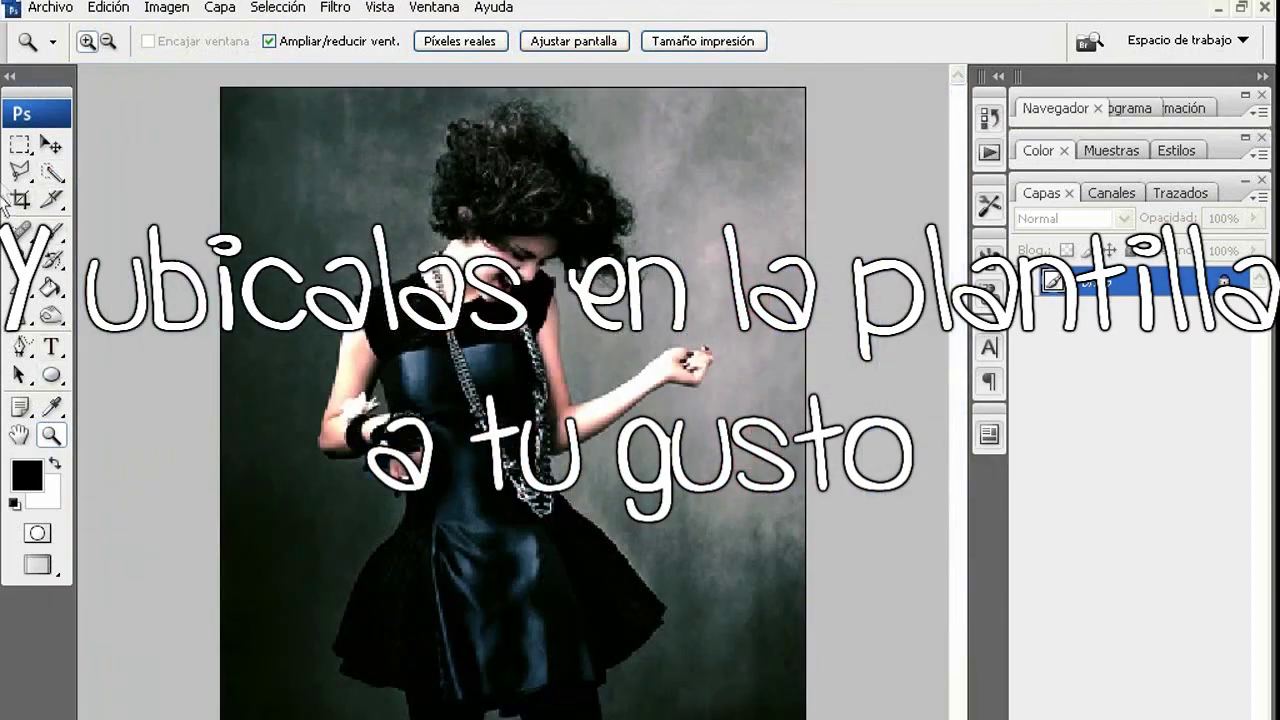
Step: Switch to the Polygonal Lasso tool to start cutting out the girl in normal_001.jpg
click(20, 172)
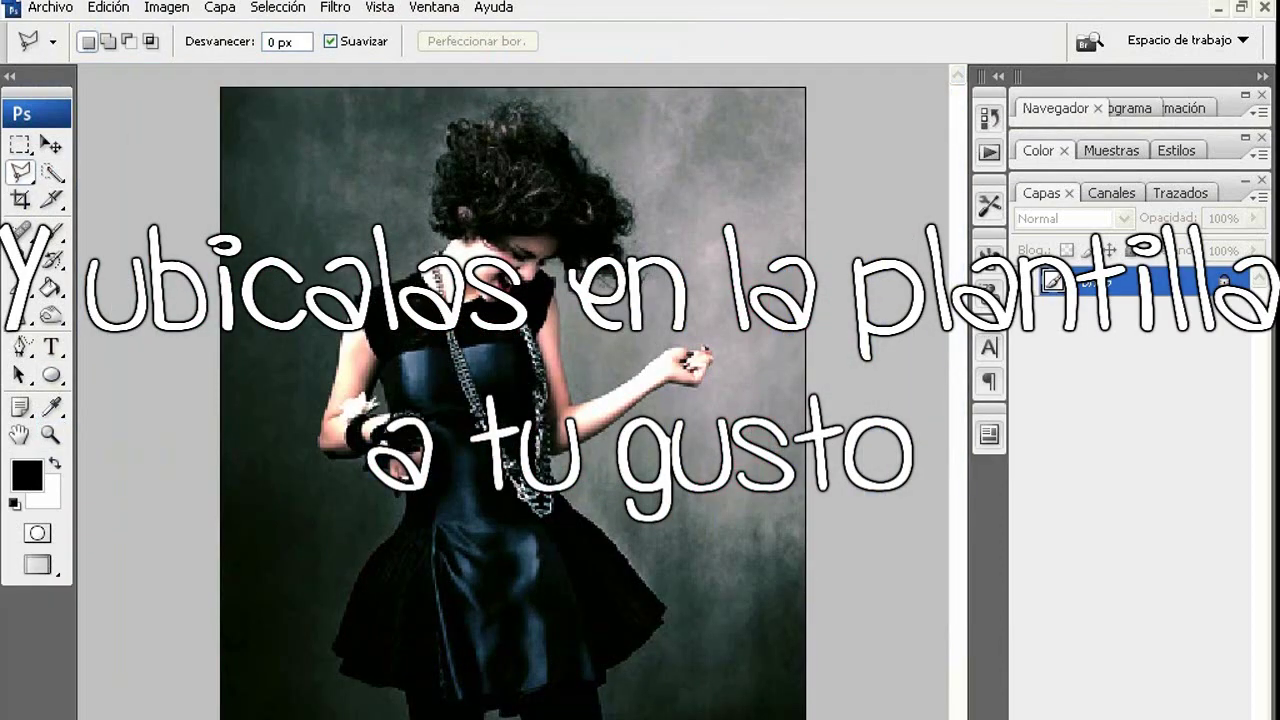
Step: Trace the girl in the black dress with the Polygonal Lasso and copy her to a new layer
click(665, 628)
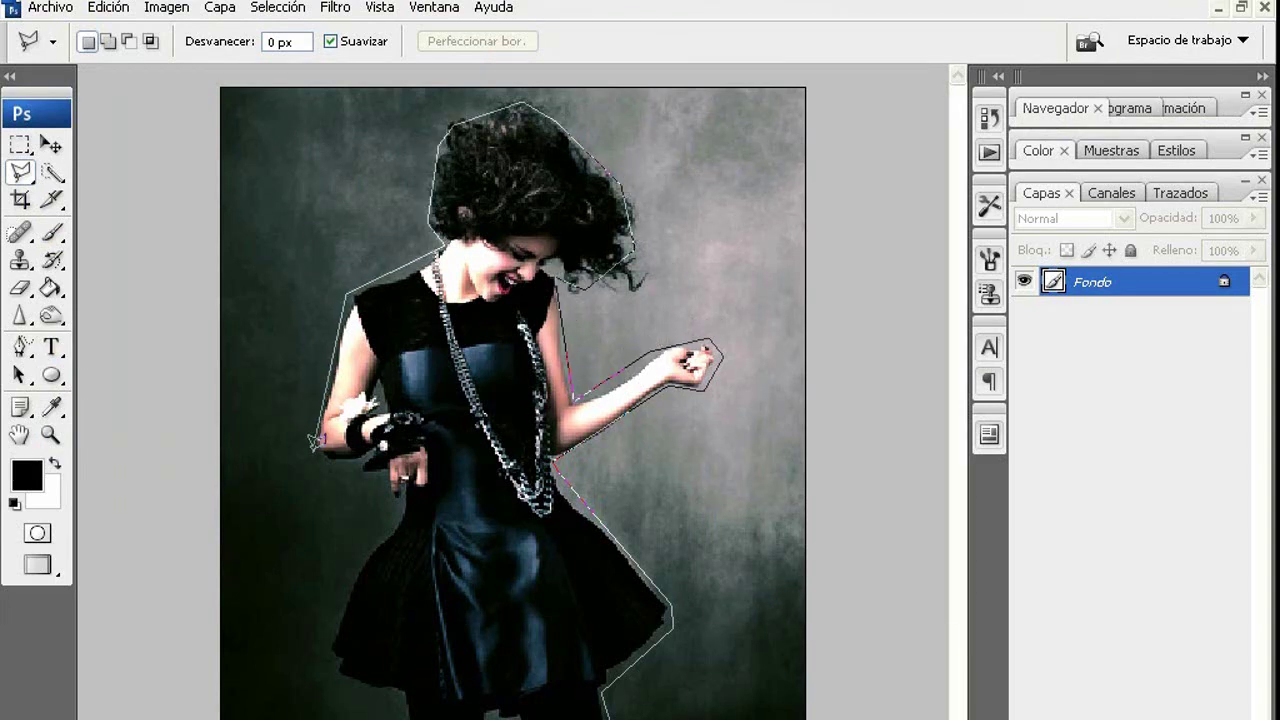
click(395, 515)
click(315, 655)
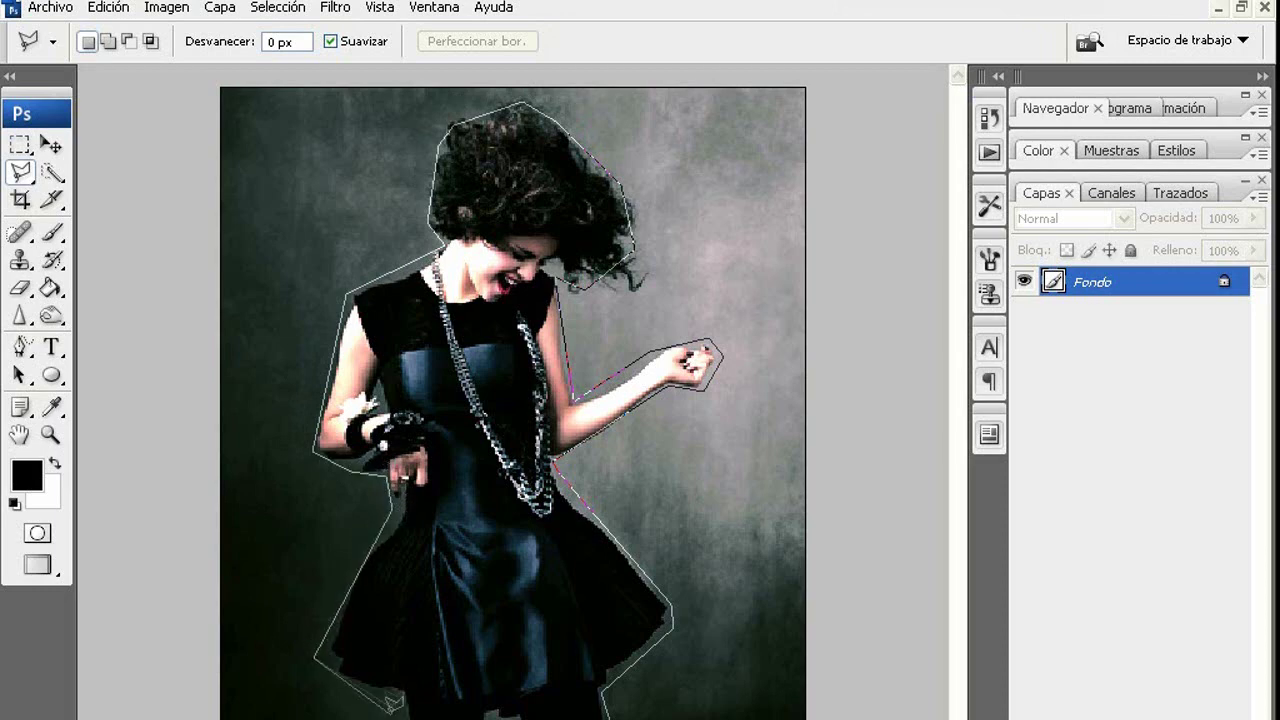
double_click(500, 712)
right_click(468, 154)
click(520, 317)
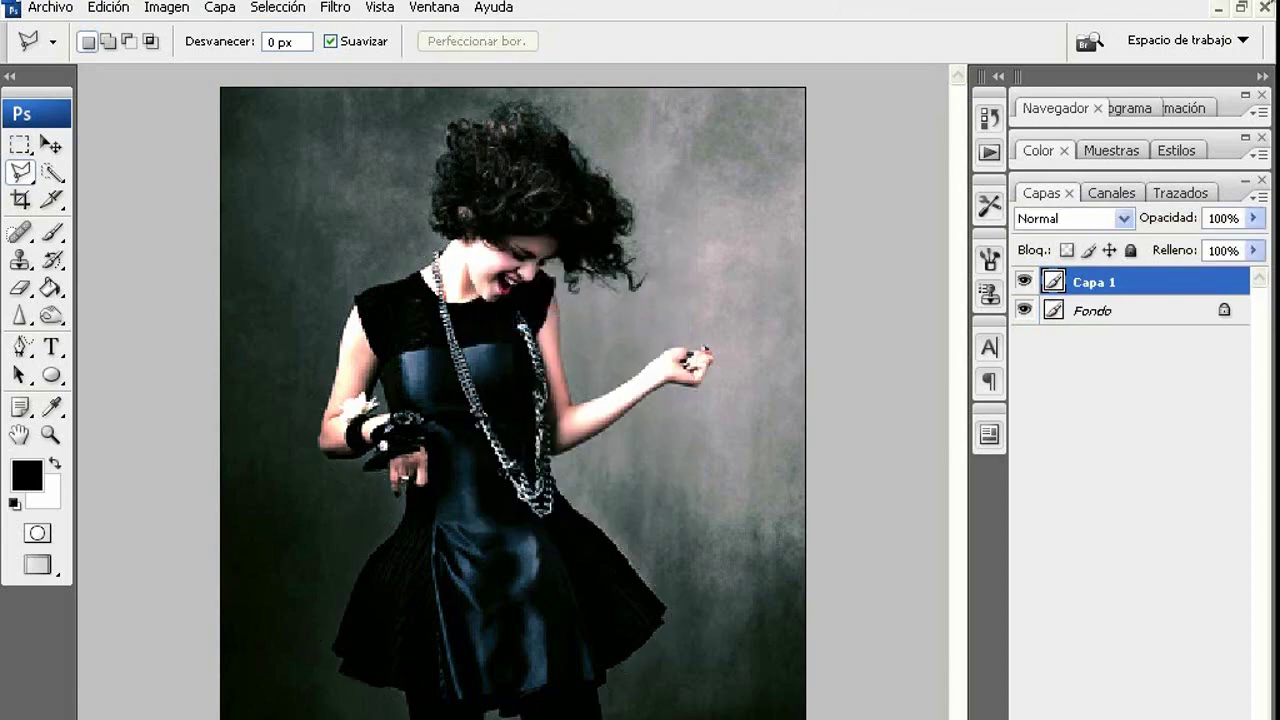
Step: Drag the cut-out girl into the pink template with the Move tool
key(f)
click(50, 145)
drag(400, 400, 730, 320)
Step: Scale her to 149% in the upper-right frame, then close normal_001.jpg
click(739, 89)
click(108, 7)
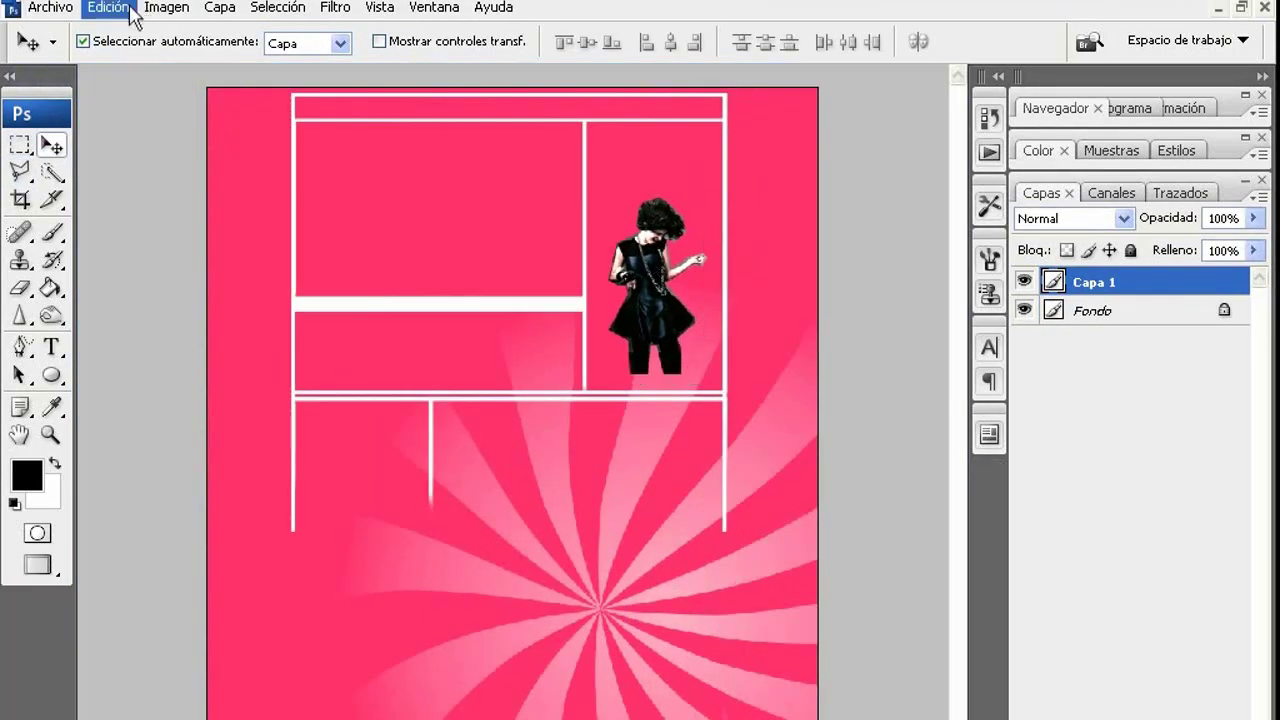
click(150, 420)
mouse_move(612, 372)
mouse_down()
mouse_move(557, 457)
mouse_move(670, 320)
mouse_up()
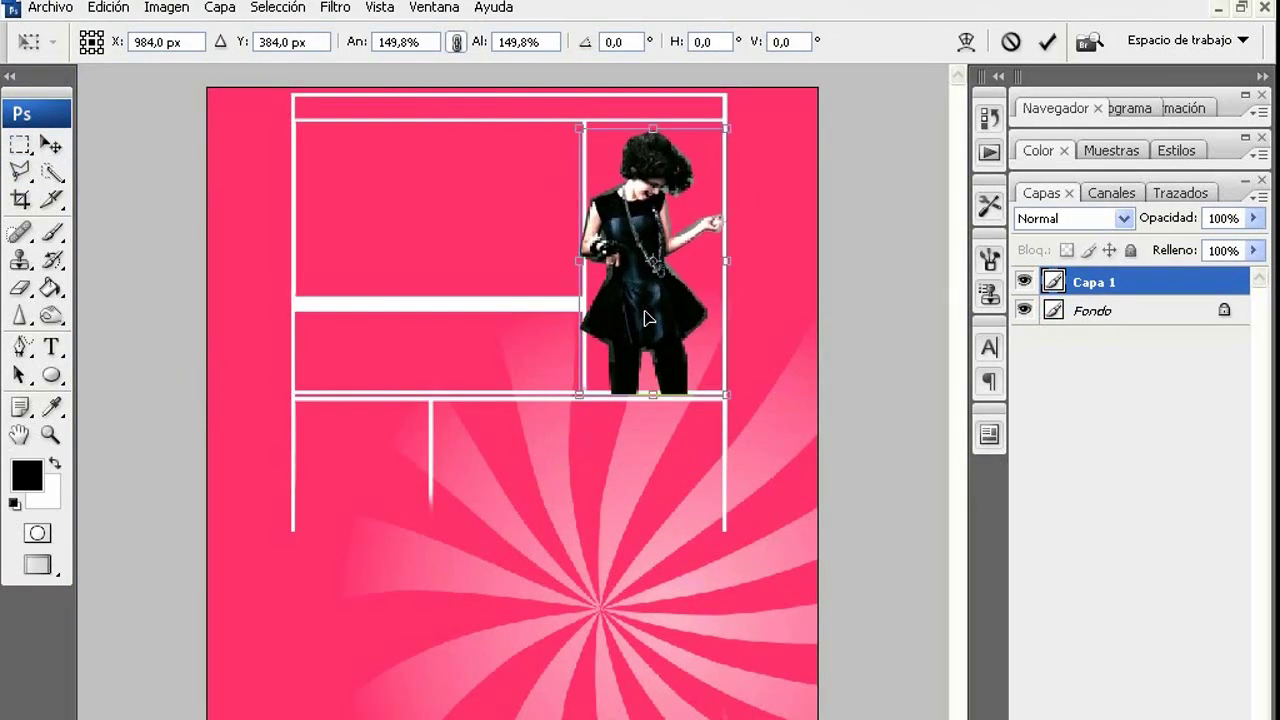
key(Return)
click(1241, 7)
click(614, 89)
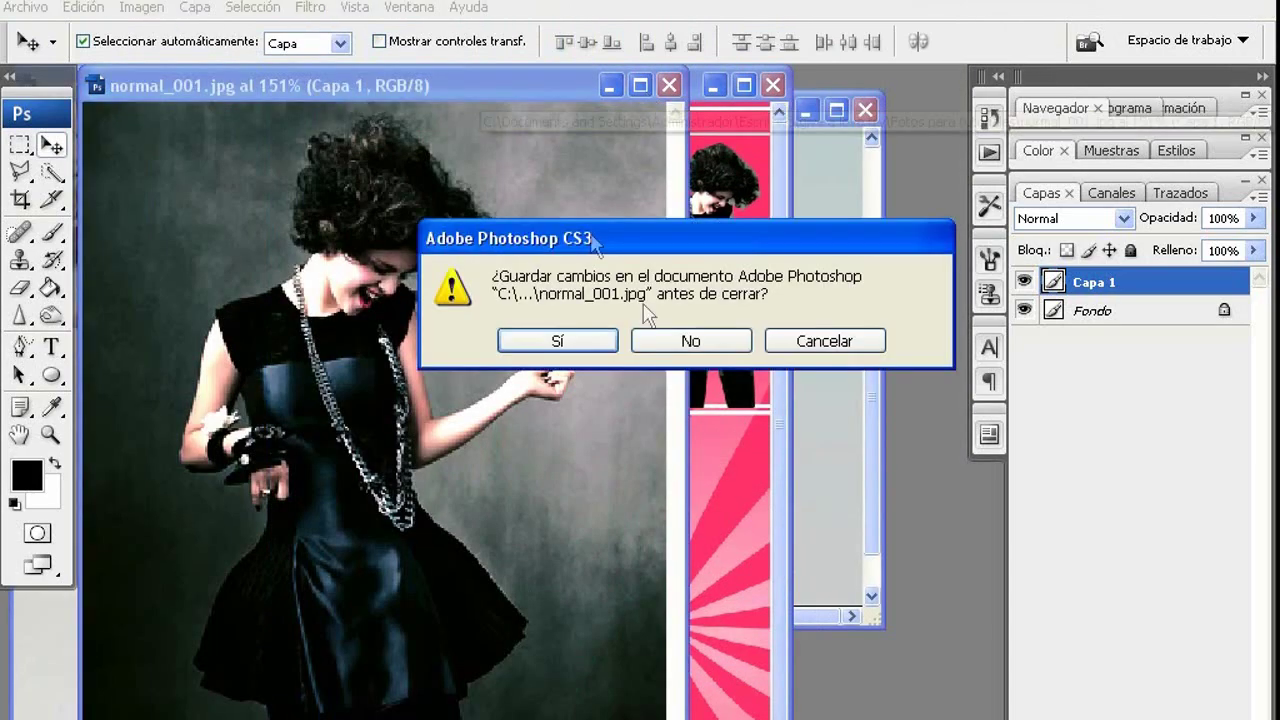
Step: Discard changes to normal_001.jpg and bring up the blue-cardigan photo, maximized and fitted on screen
click(689, 340)
click(230, 114)
click(836, 110)
click(571, 41)
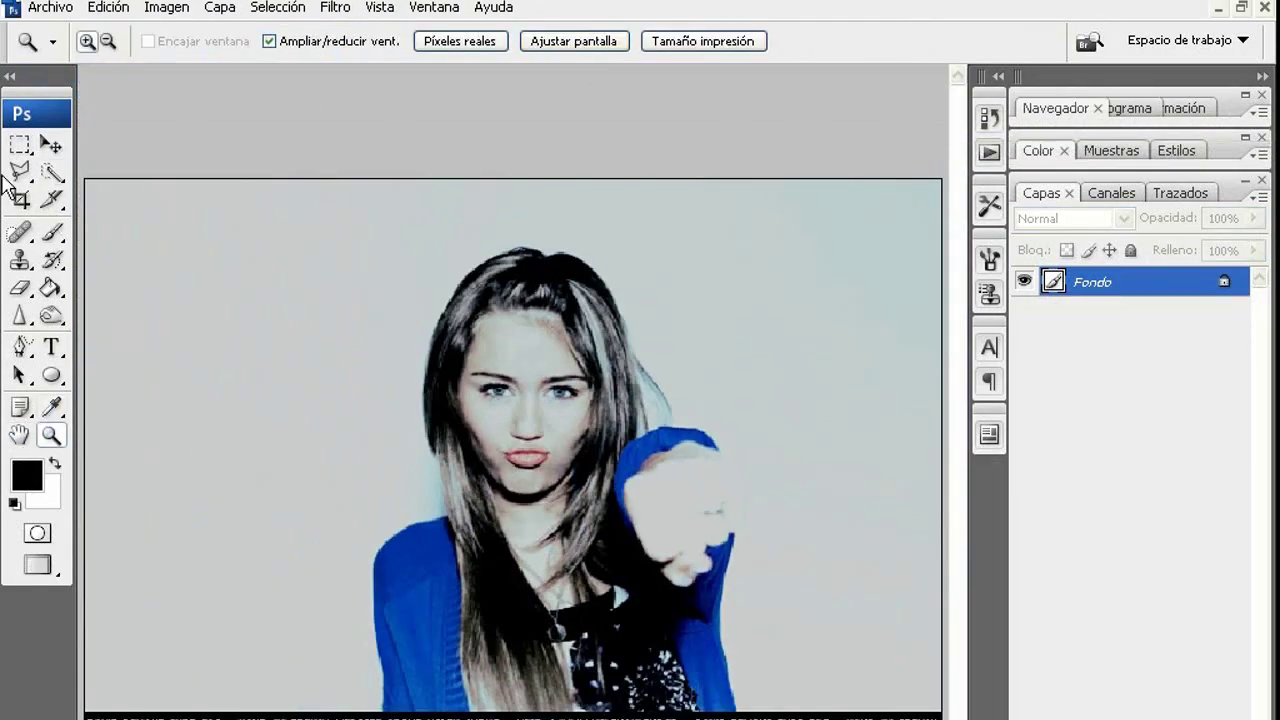
Step: Trace the blue-cardigan girl with the Polygonal Lasso and copy her to a new layer
click(20, 172)
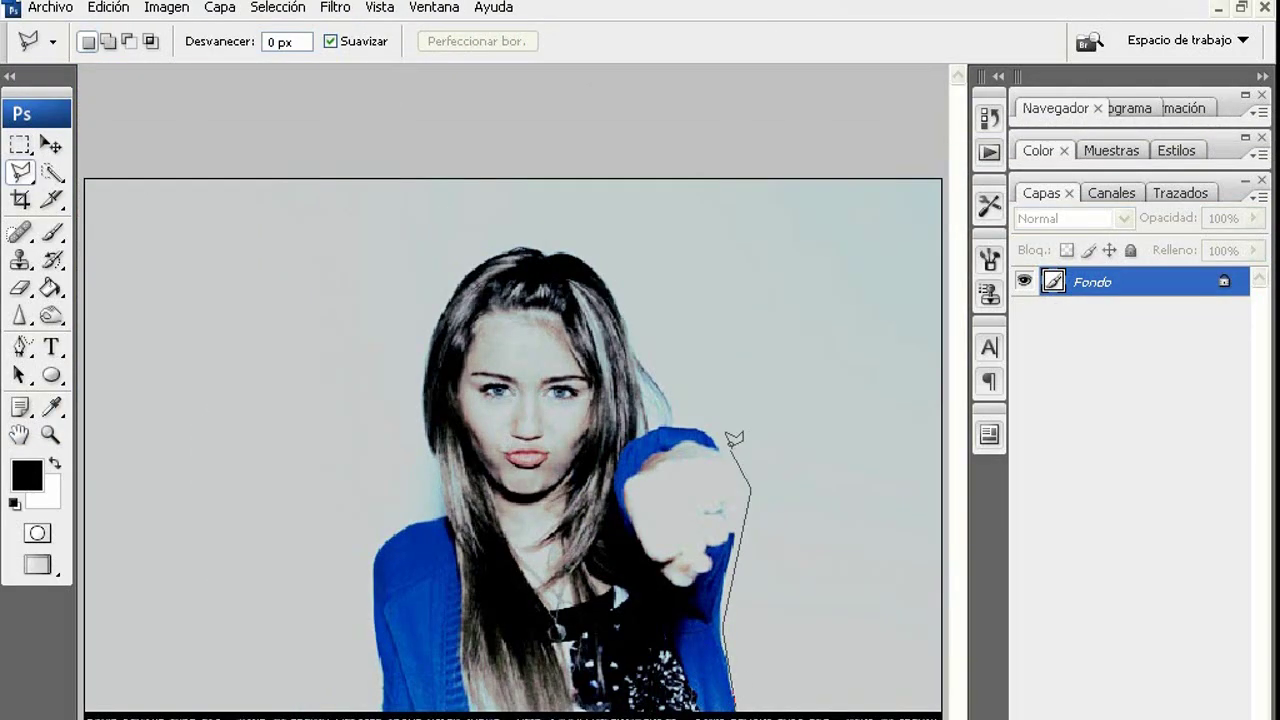
click(620, 288)
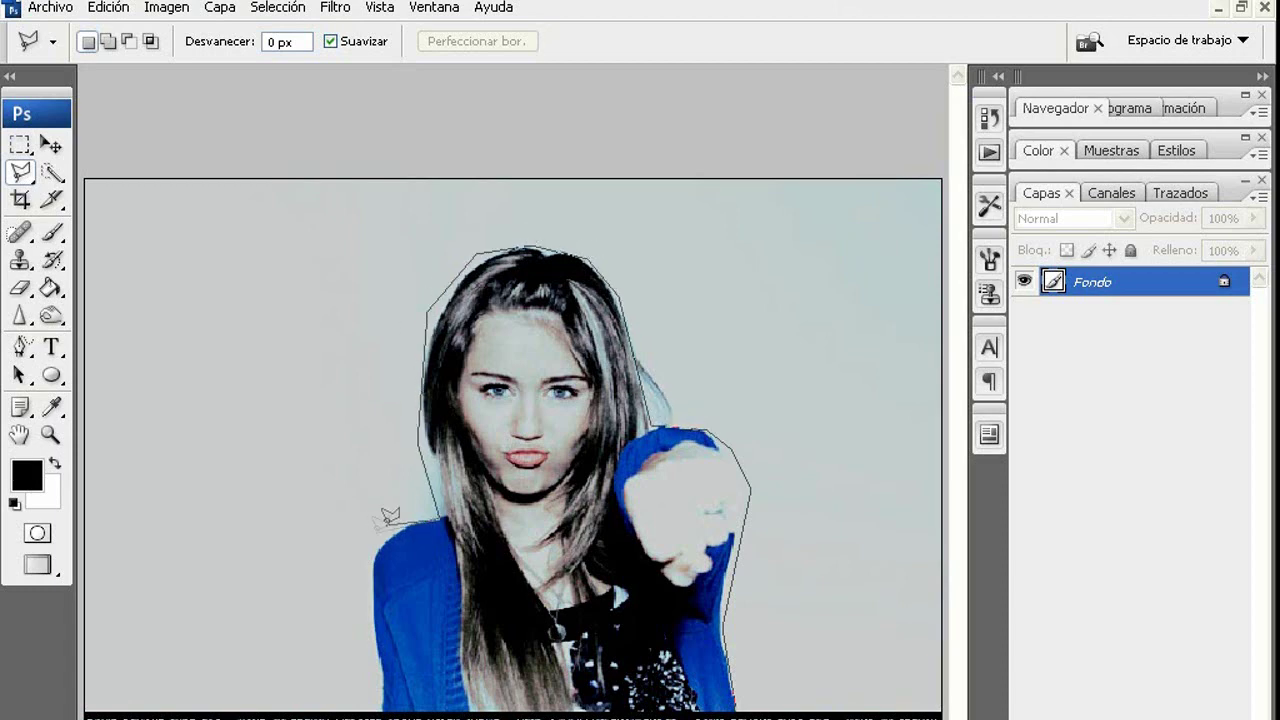
click(378, 698)
right_click(586, 424)
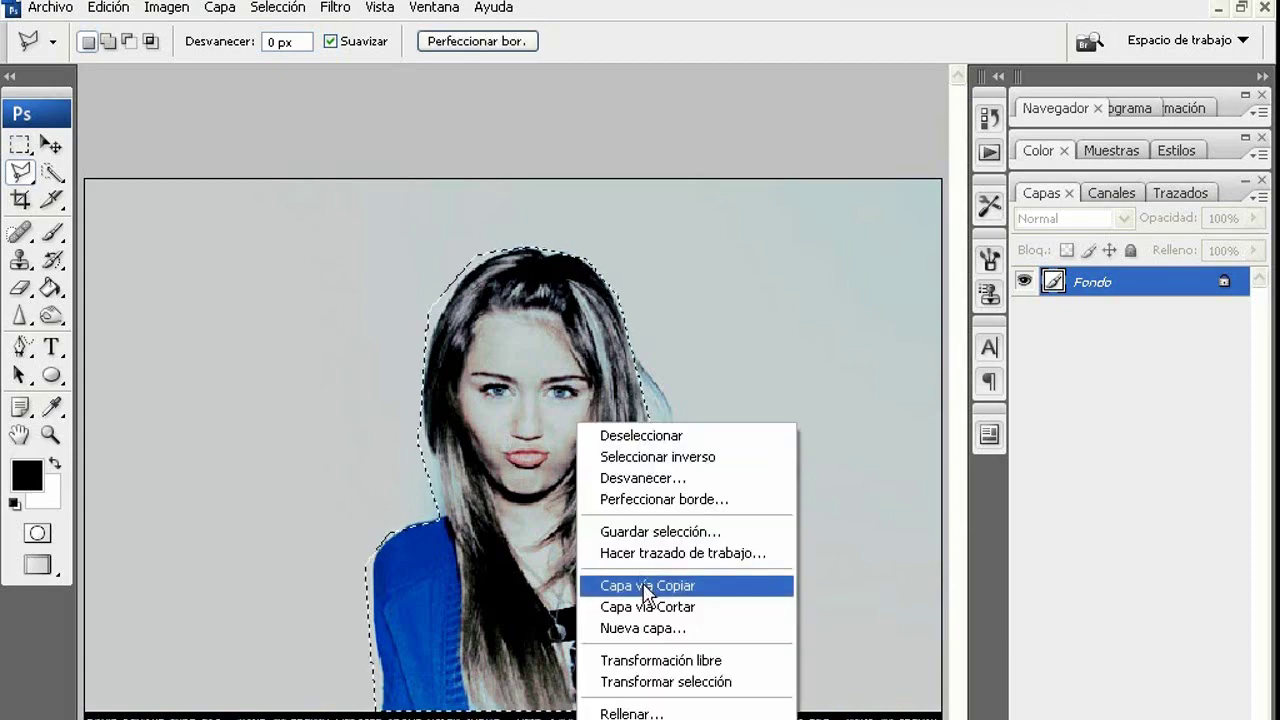
click(608, 583)
Step: Drag the cut-out girl into the pink template and zoom in on its upper frames
key(v)
mouse_move(569, 510)
mouse_down()
mouse_move(547, 688)
mouse_move(404, 331)
mouse_up()
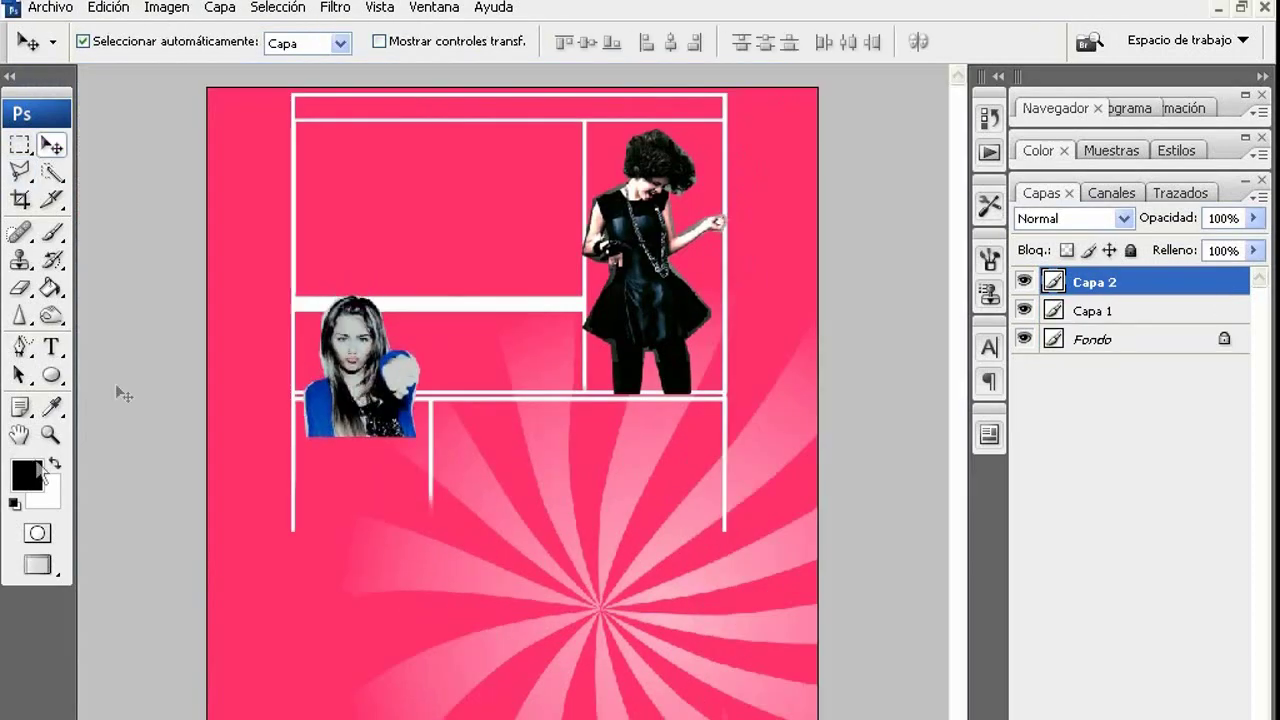
click(50, 434)
click(197, 474)
Step: Free-transform her to about 55% in the upper-left frame and apply it
click(108, 7)
click(171, 380)
mouse_move(220, 464)
mouse_down()
mouse_move(268, 355)
mouse_move(300, 323)
mouse_up()
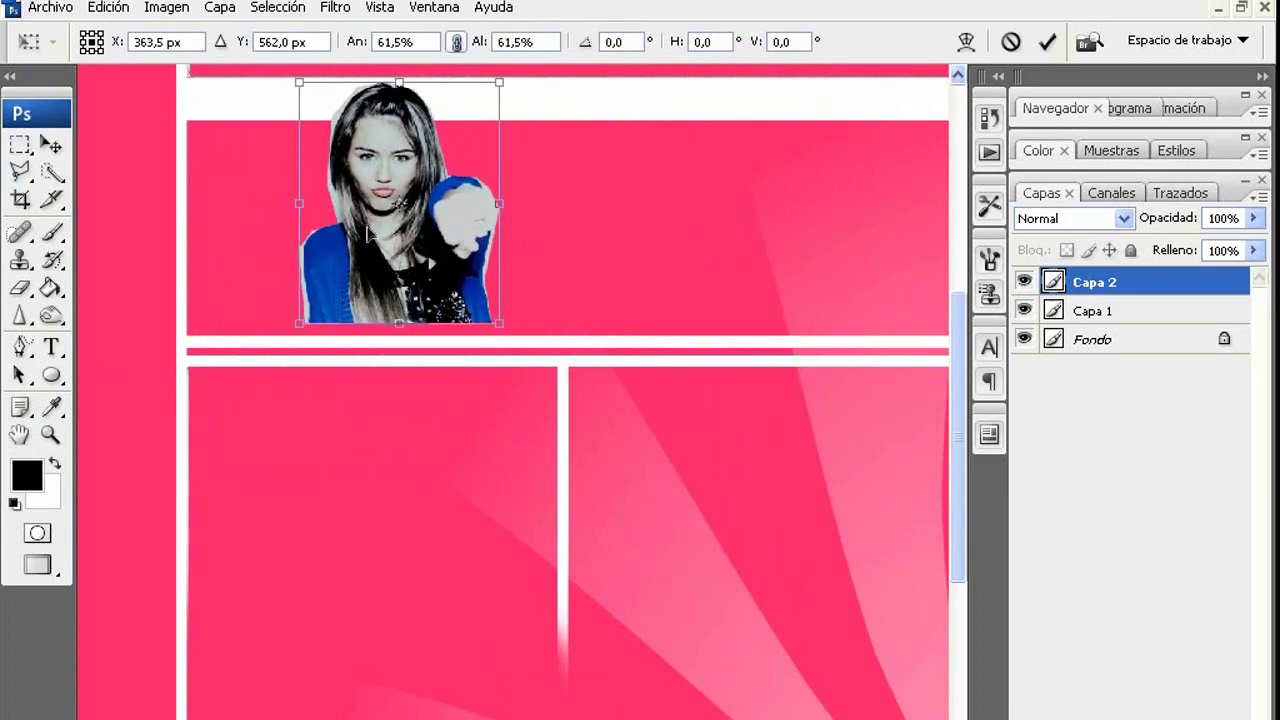
drag(360, 289, 289, 315)
mouse_move(229, 343)
mouse_down()
mouse_move(258, 330)
mouse_move(236, 338)
mouse_up()
key(v)
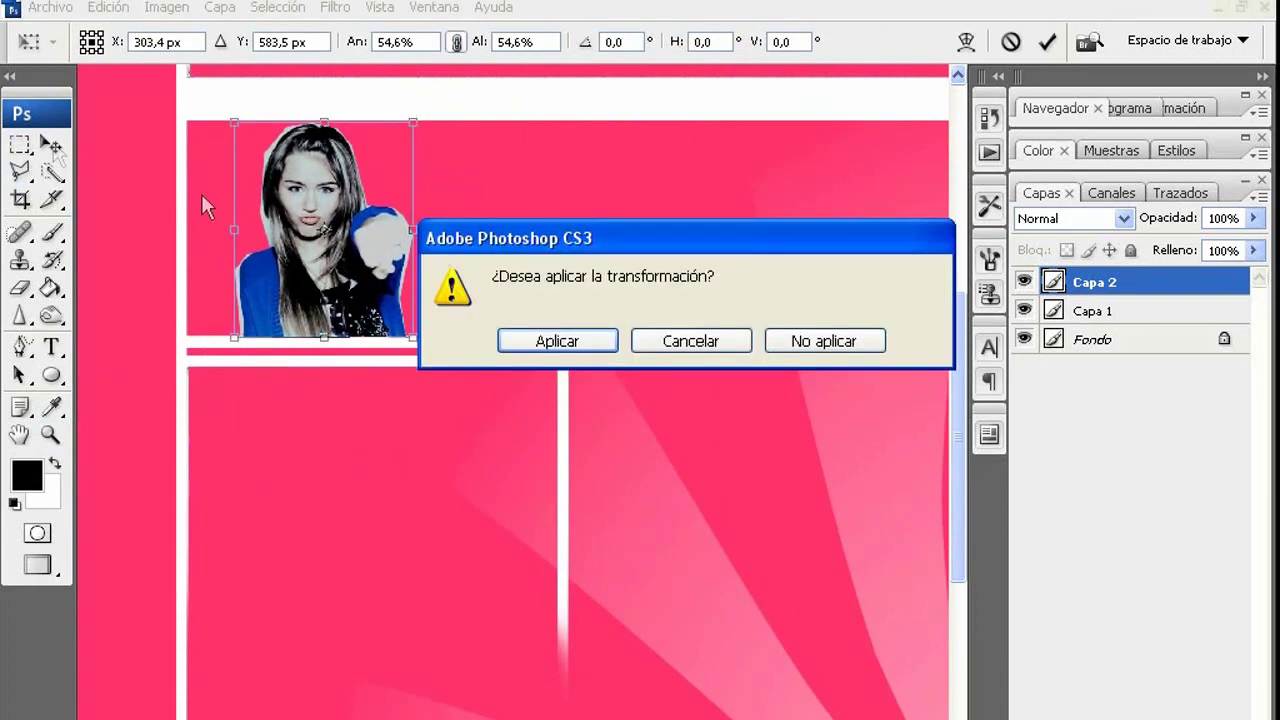
key(Return)
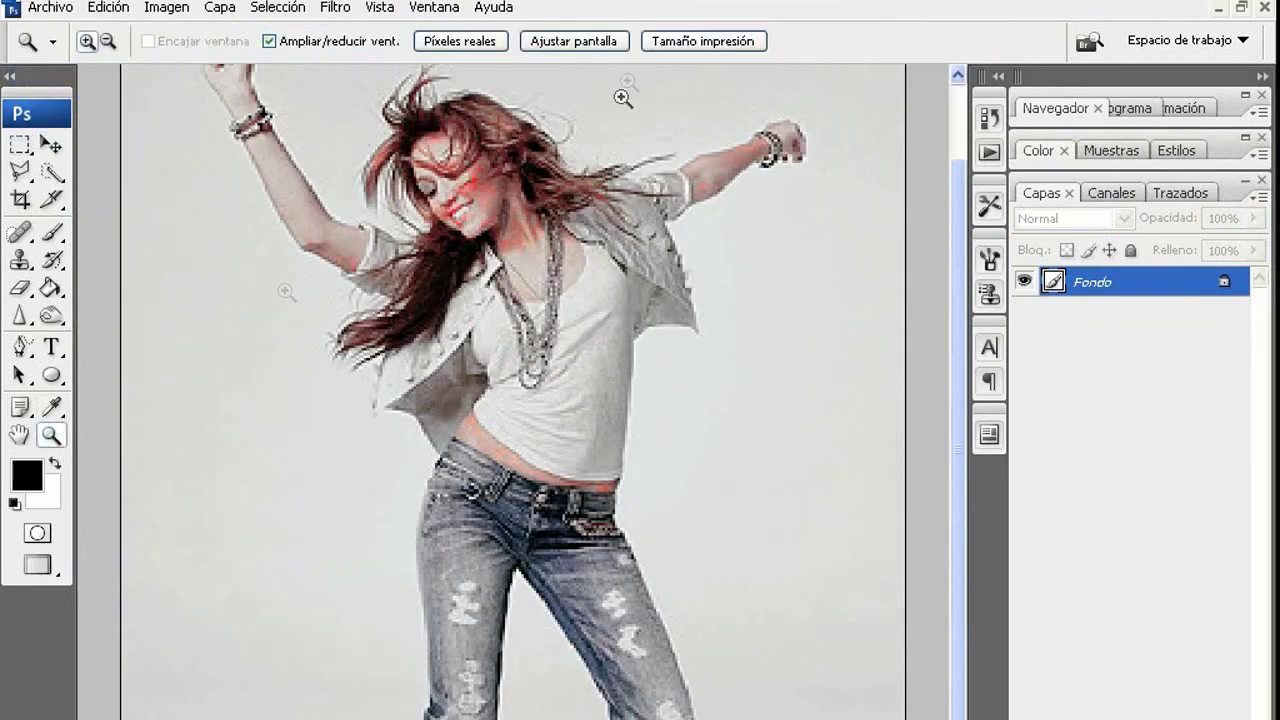
key(ctrl+0)
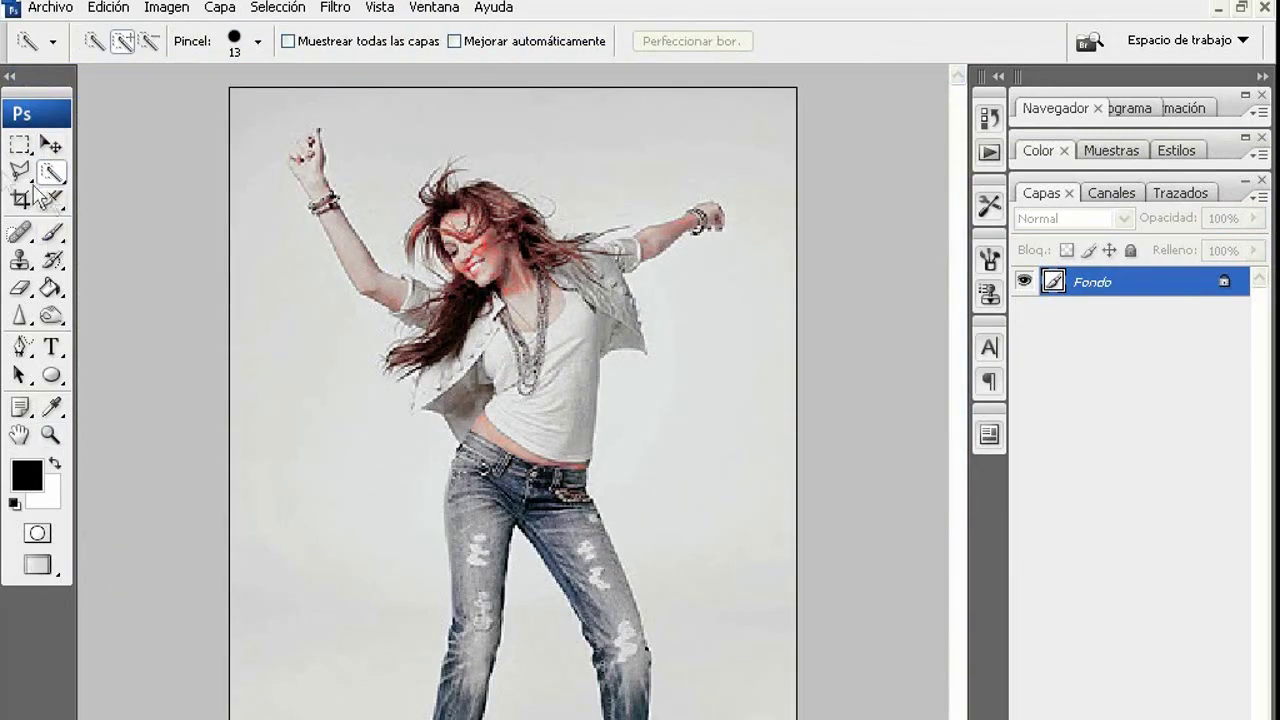
Step: Outline the dancing girl in jeans with the Polygonal Lasso
key(l)
click(655, 716)
click(651, 650)
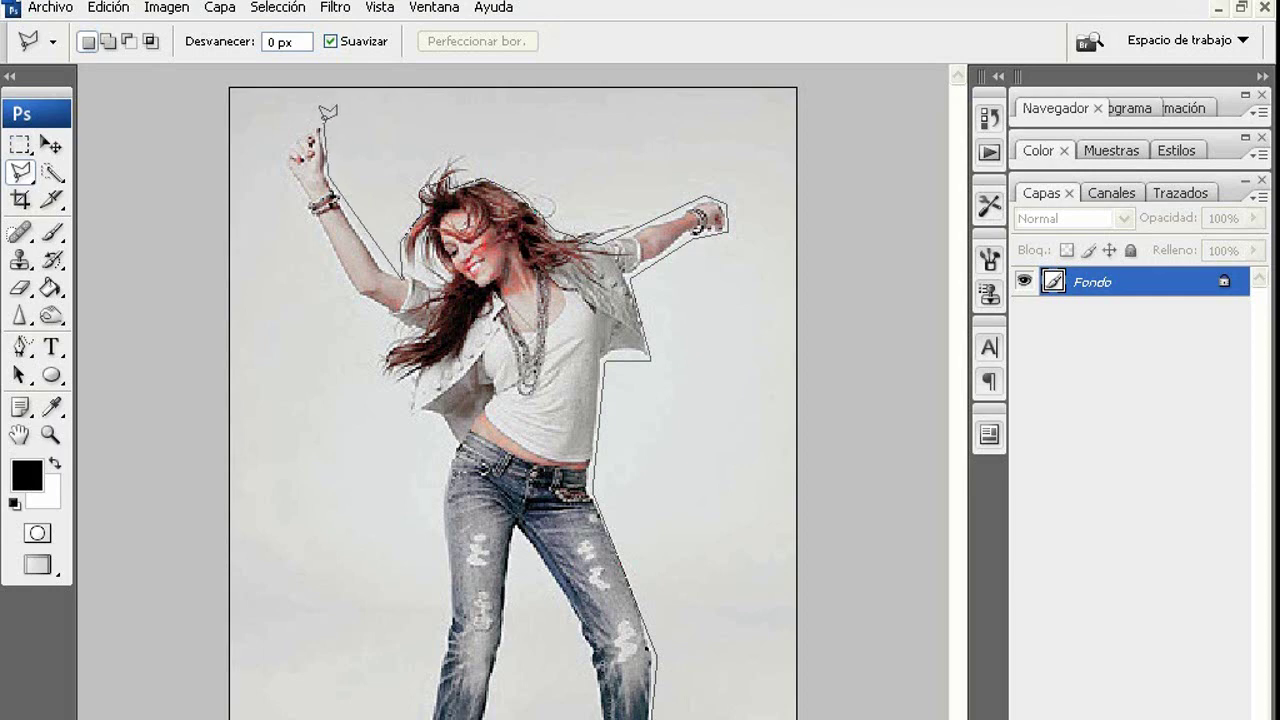
click(276, 159)
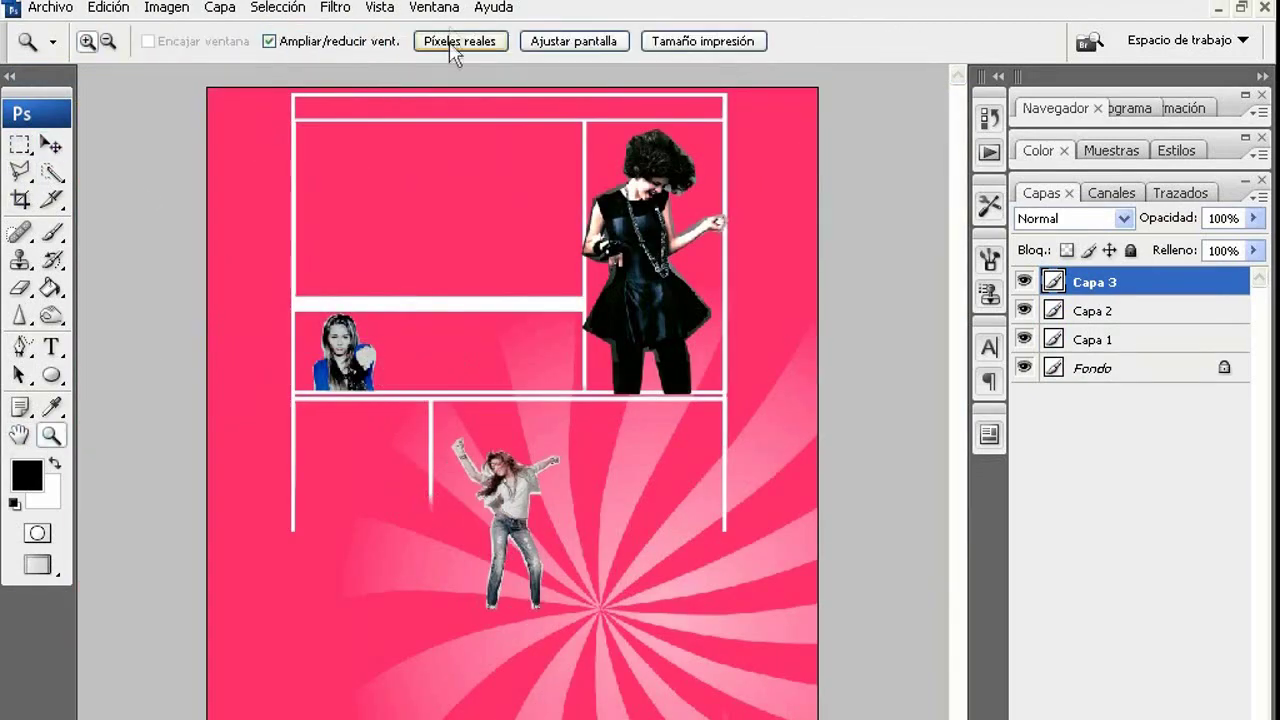
Step: Enlarge the dancer to 138% in the template's lower section, reposition her, and close normal_007654465.jpg
click(452, 45)
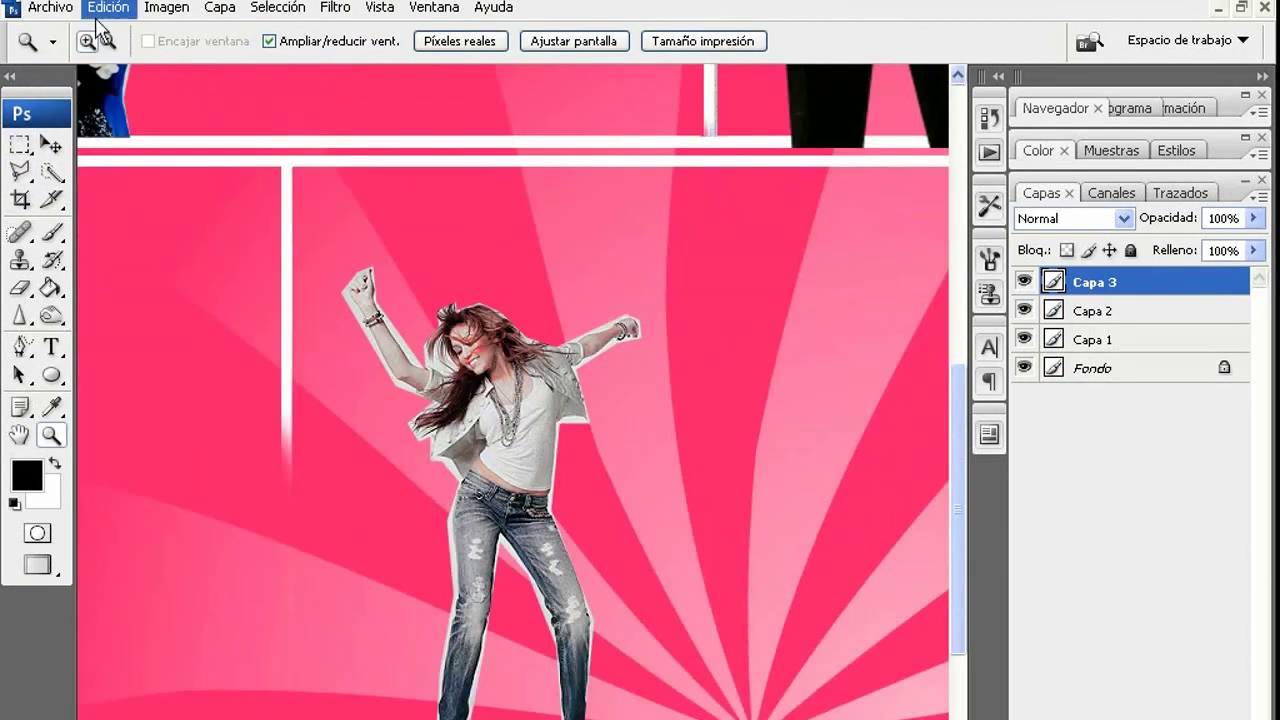
key(ctrl+t)
drag(437, 408, 521, 408)
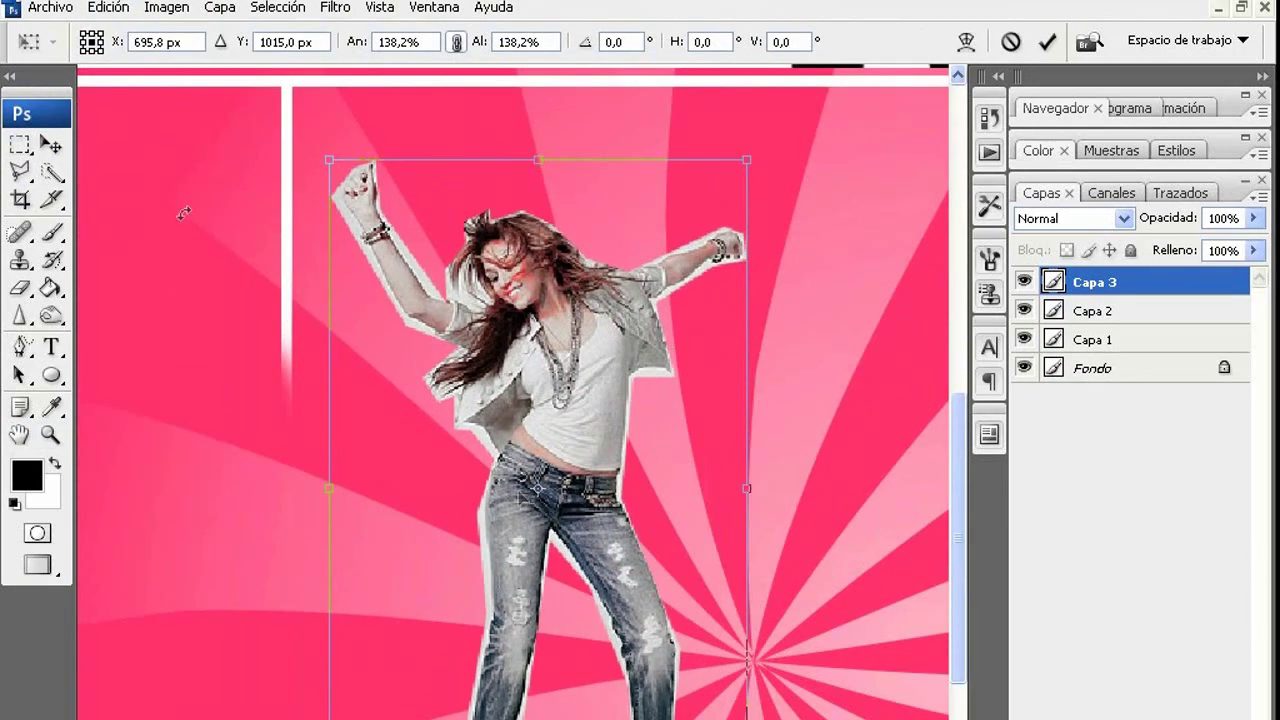
click(50, 434)
click(528, 350)
alt+click(402, 386)
key(v)
drag(510, 450, 425, 450)
click(1241, 7)
click(580, 86)
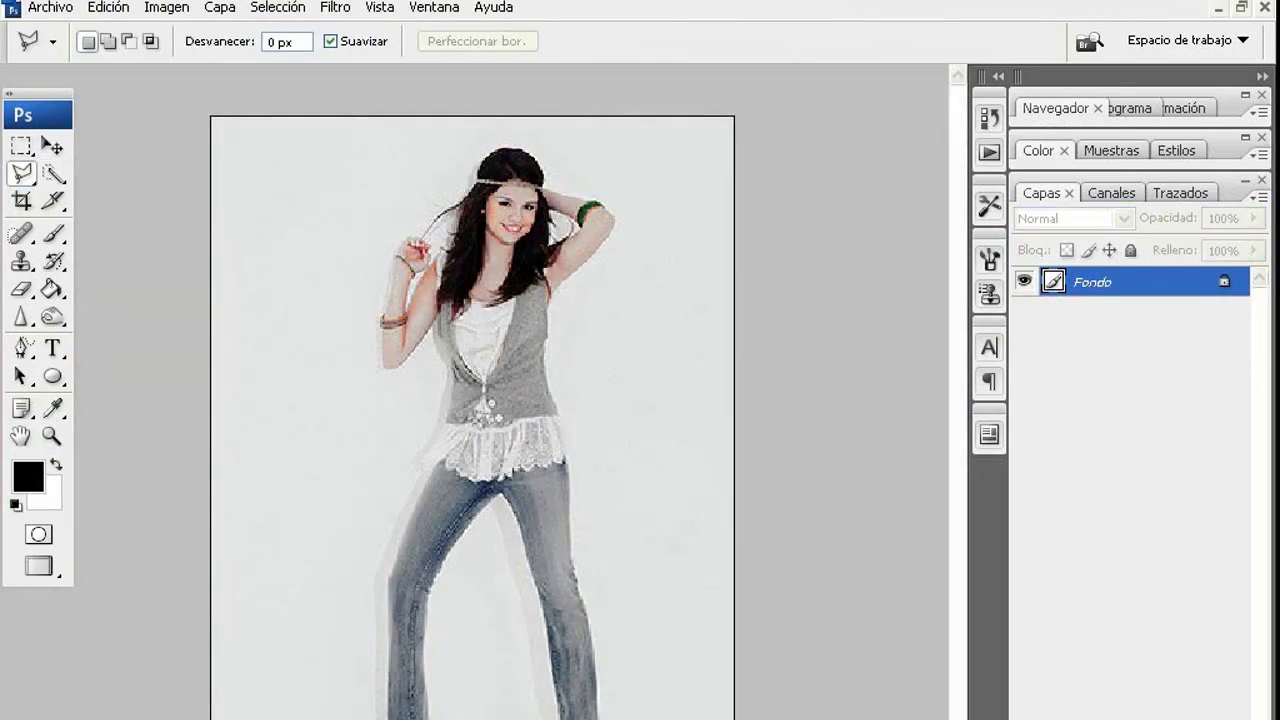
Step: Outline the girl in the grey vest, copy her to a new layer, and drag her into the template
click(606, 716)
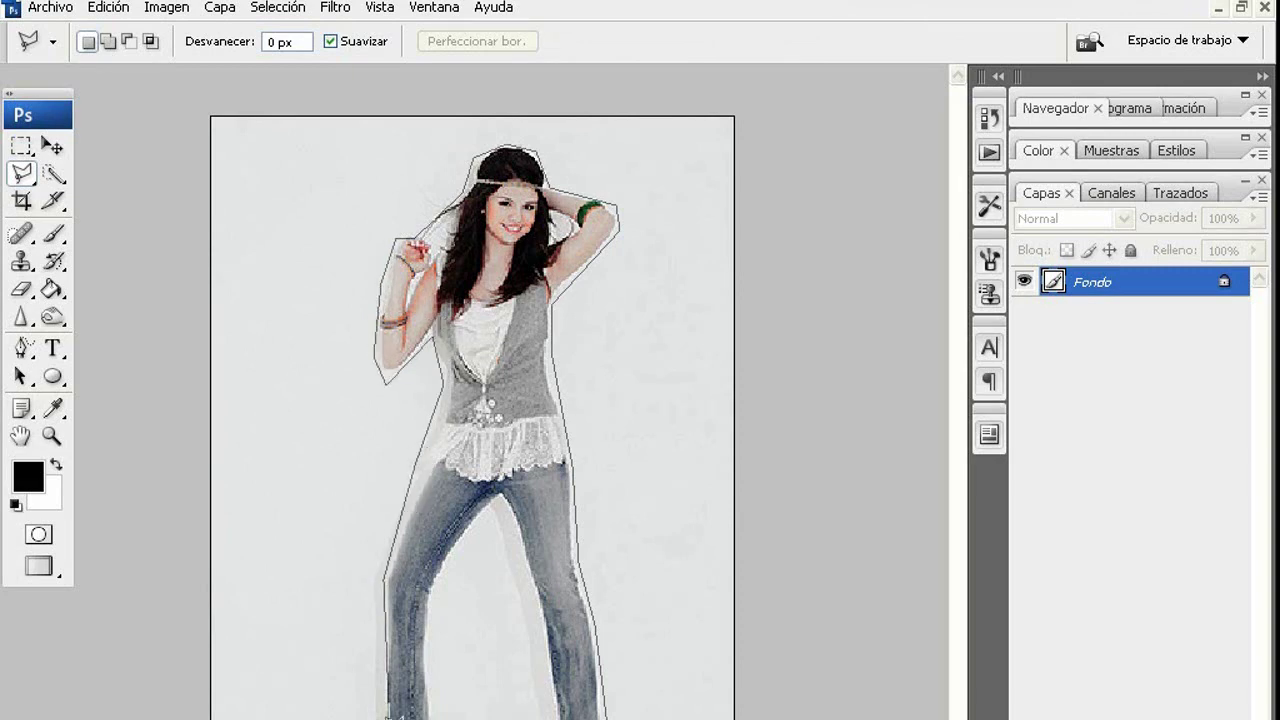
click(499, 502)
right_click(503, 288)
click(643, 459)
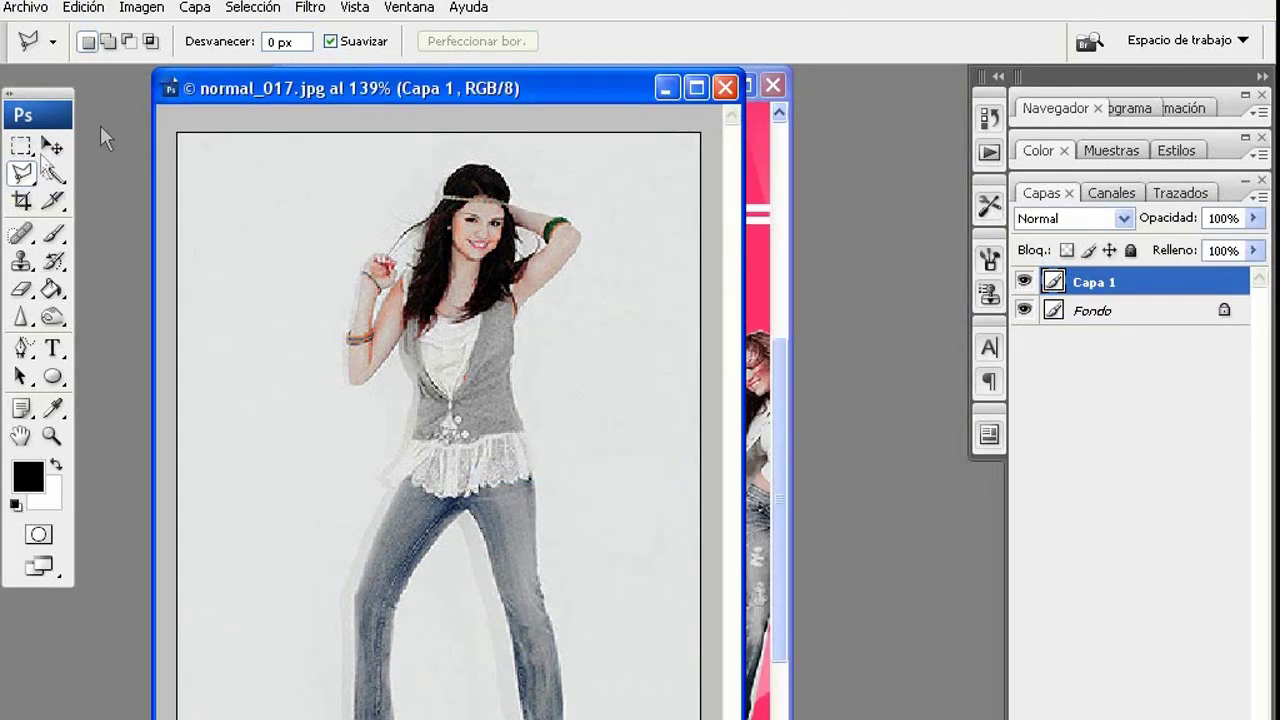
key(v)
drag(440, 400, 784, 402)
Step: Free-transform the grey-vest girl to about 143% beside the dancer and commit
click(108, 7)
click(250, 386)
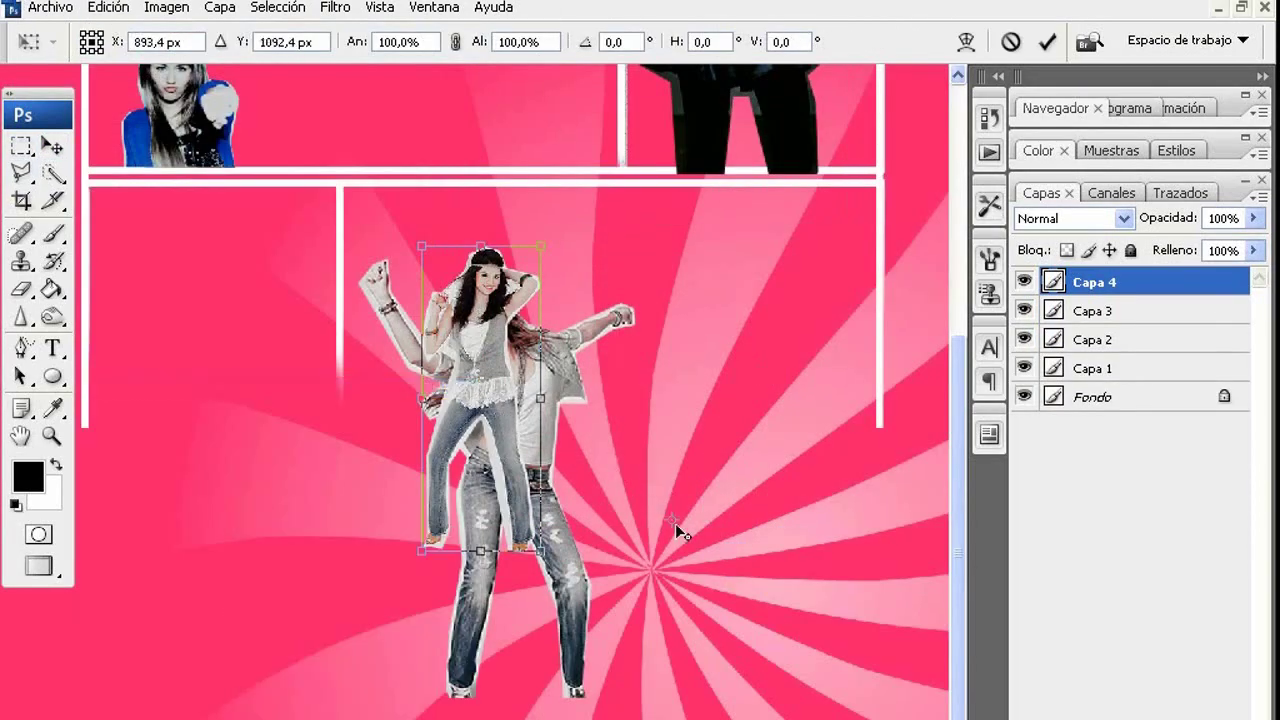
drag(505, 430, 668, 513)
drag(598, 630, 557, 718)
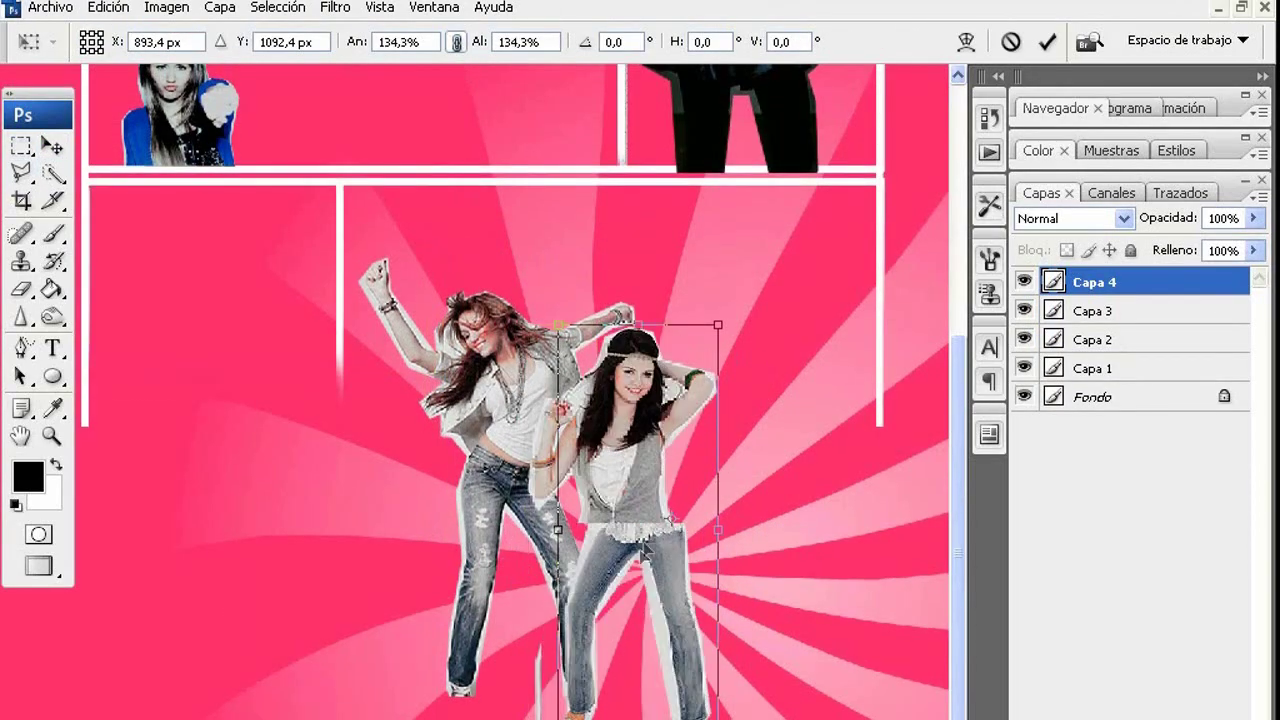
drag(643, 607, 640, 570)
drag(554, 697, 580, 698)
drag(617, 538, 583, 554)
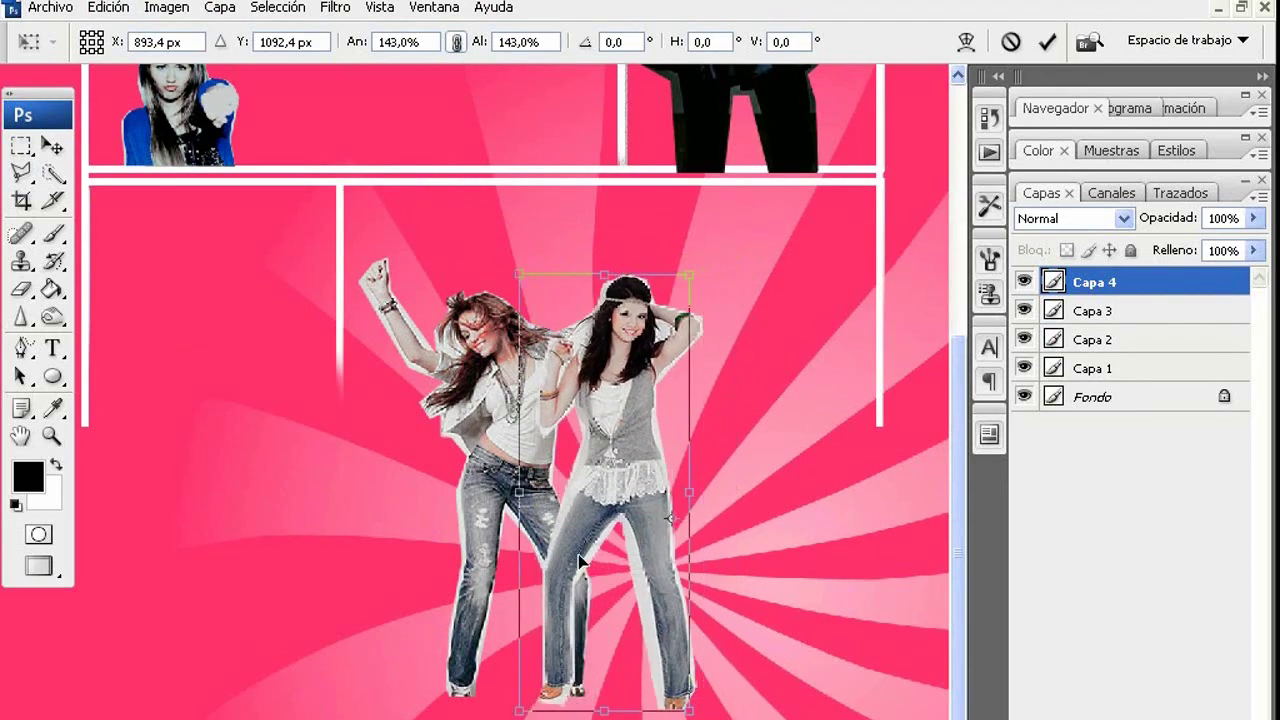
click(50, 147)
key(Return)
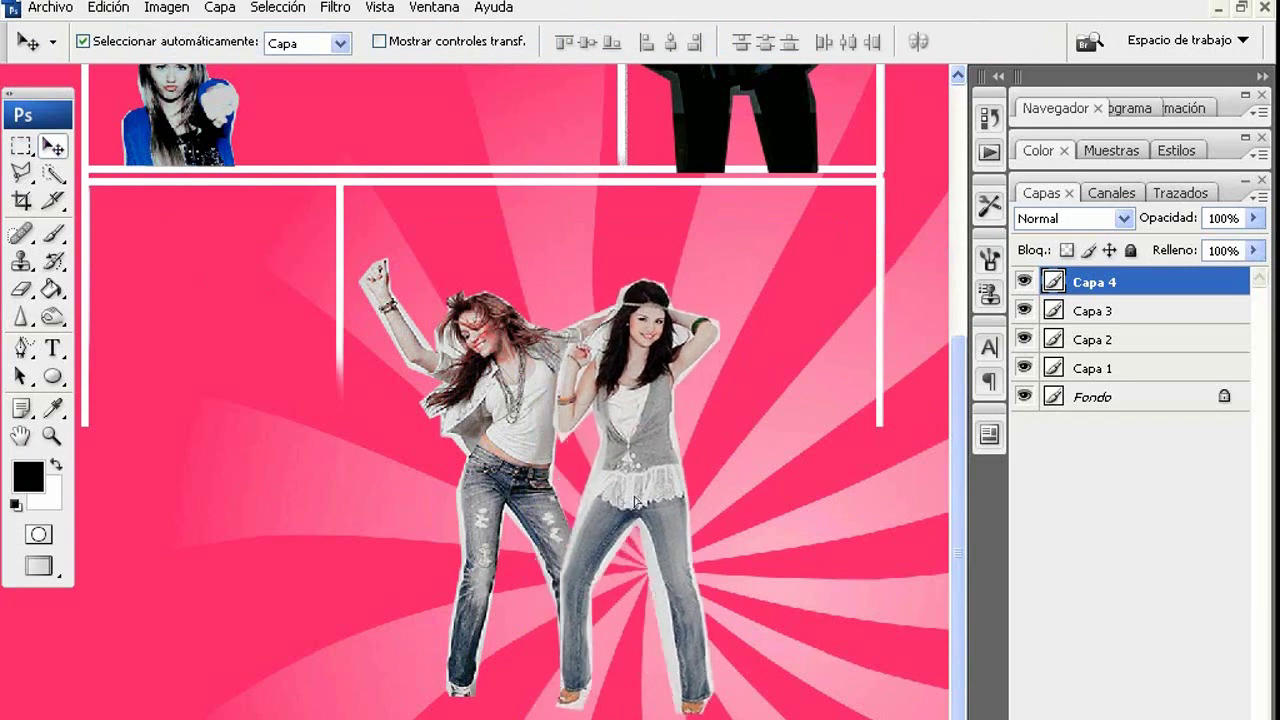
Step: Nudge the first dancer's layer slightly left, then close normal_017.jpg without saving
click(1093, 311)
key(Left)
key(Left)
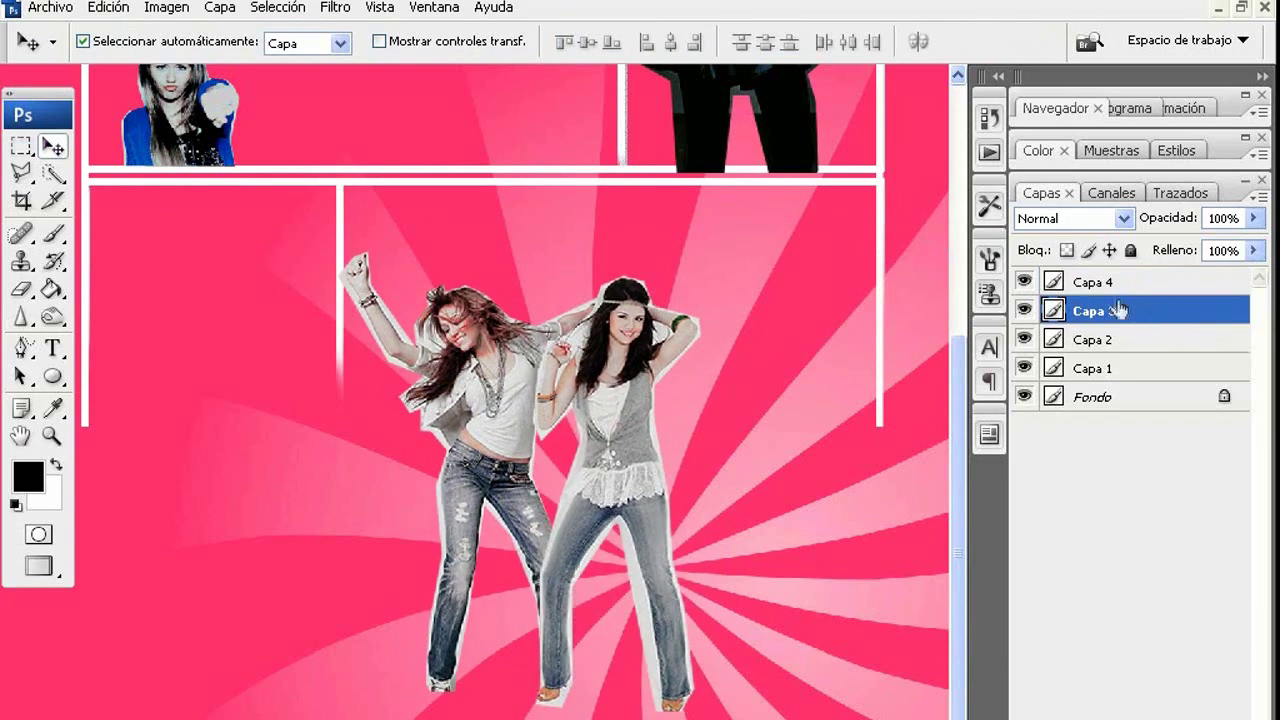
click(1094, 282)
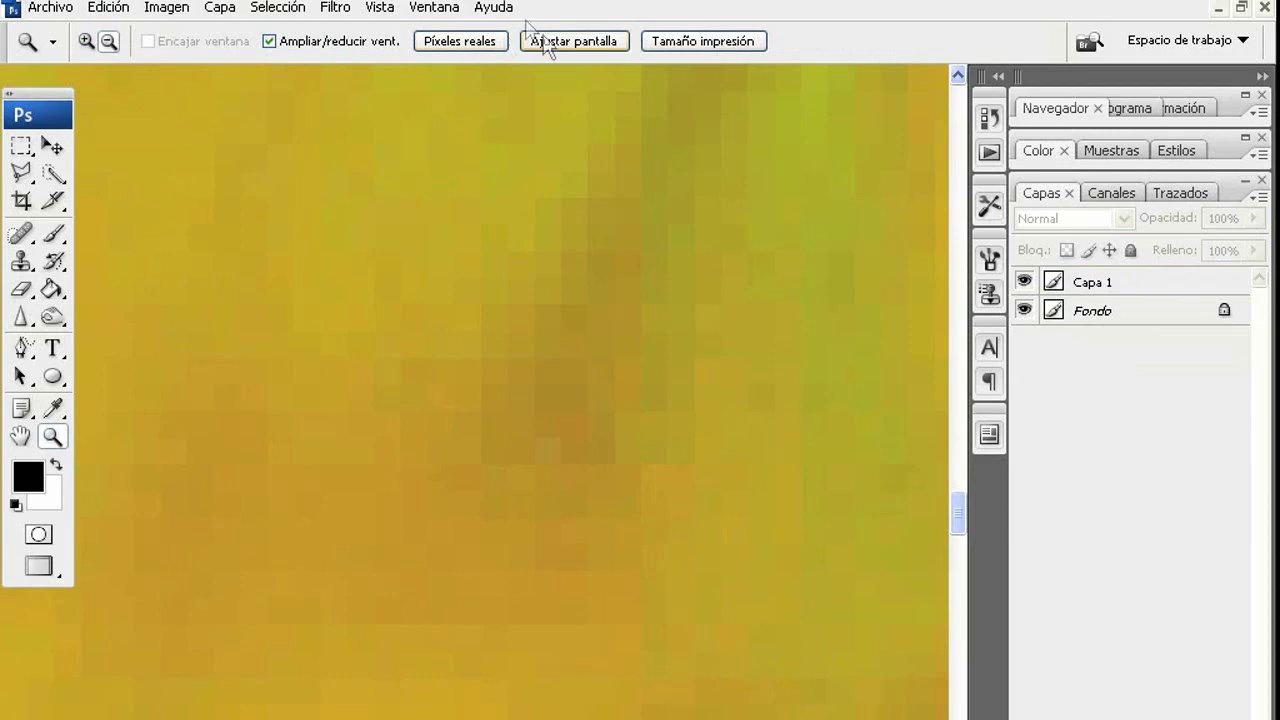
click(573, 41)
key(l)
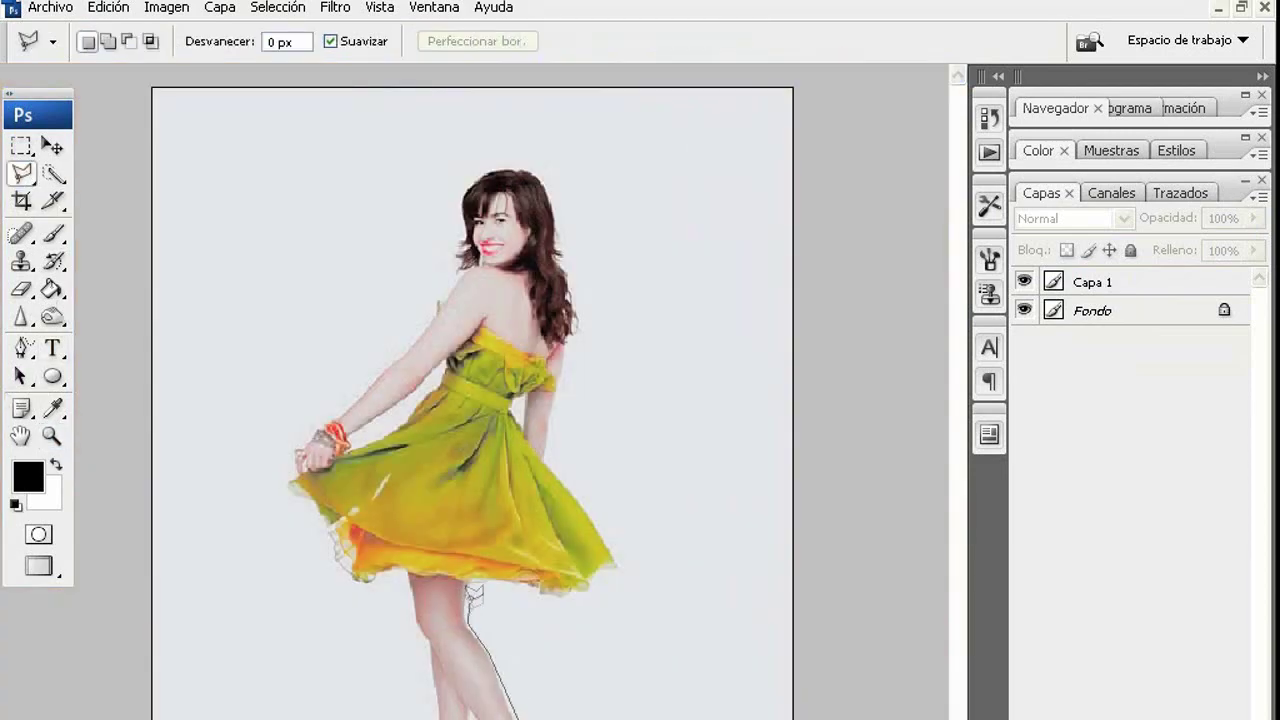
Step: Trace the yellow-dress girl with the Polygonal Lasso and copy her to a new layer with Ctrl+J
click(571, 338)
click(564, 200)
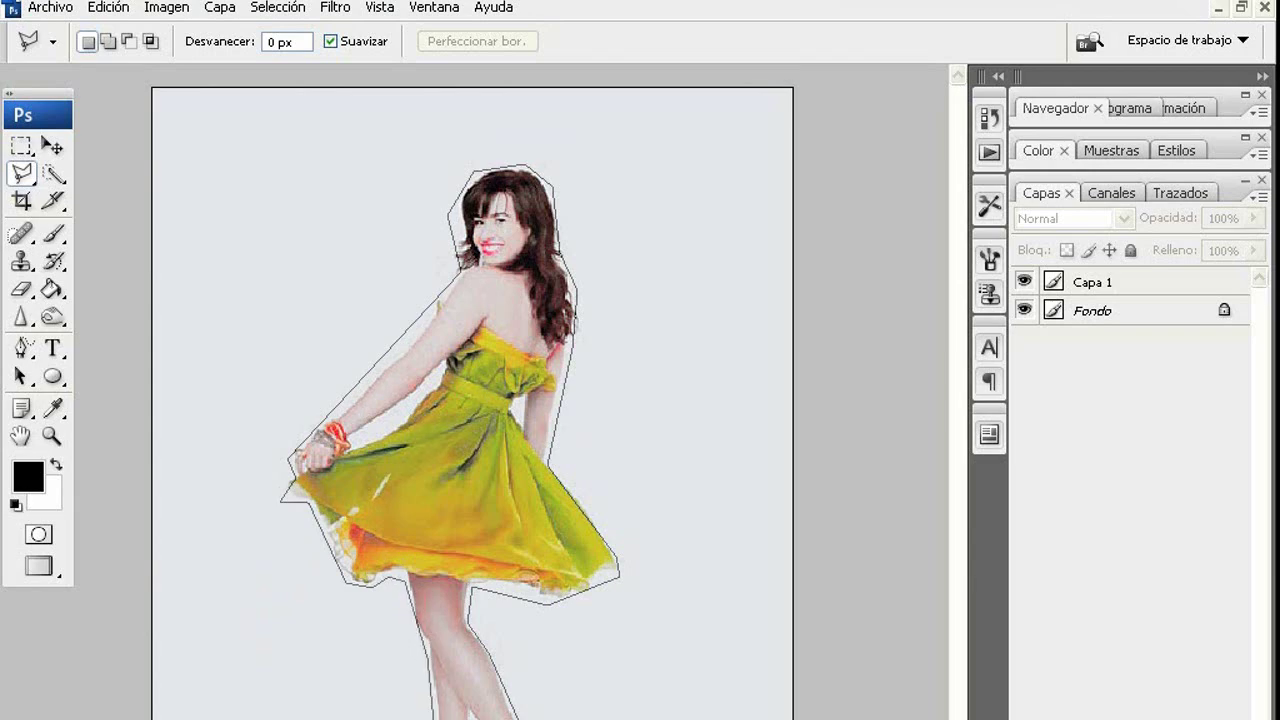
right_click(432, 368)
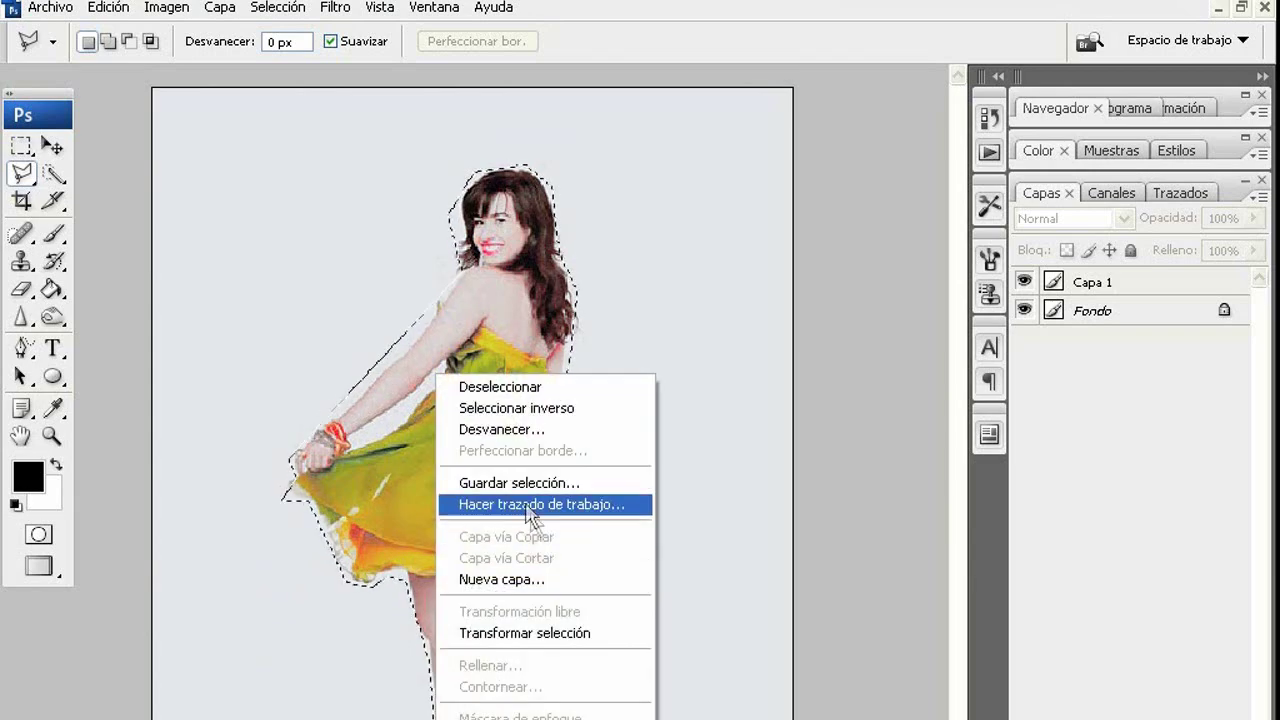
click(1092, 310)
key(ctrl+j)
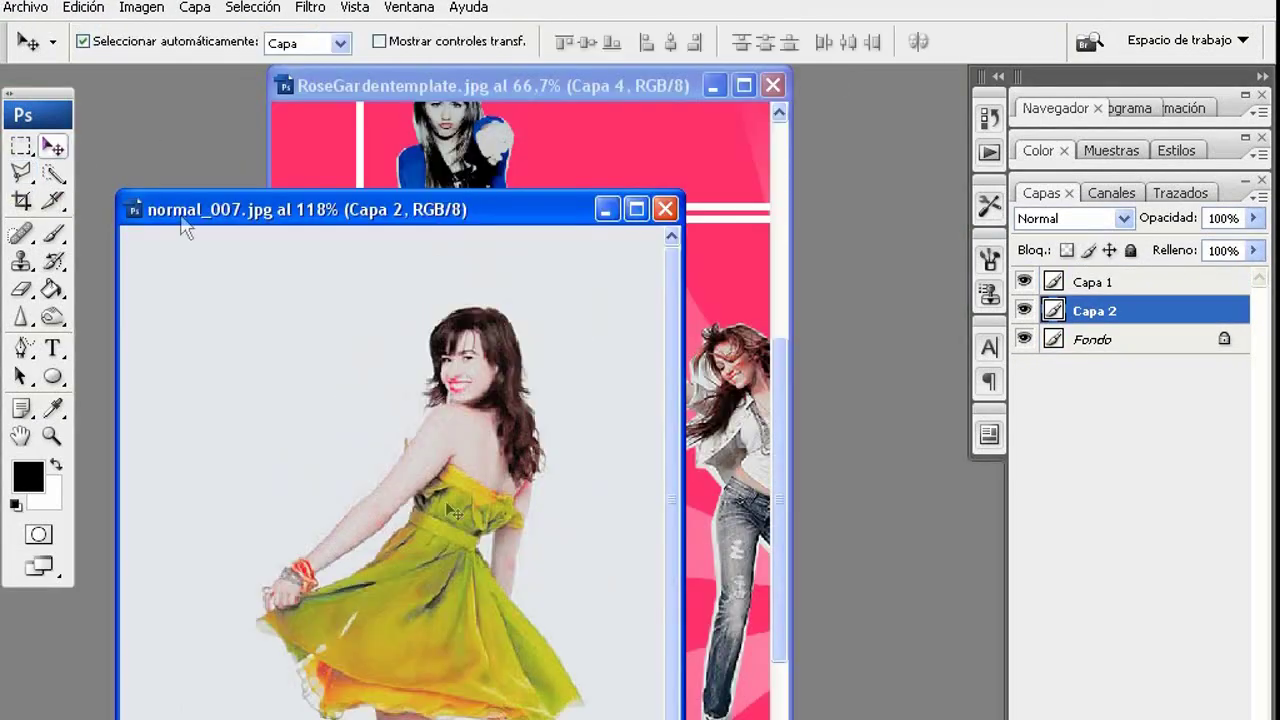
Step: Drag her into the template, scale her up, and move Capa 5 behind the grey-vest girl
drag(453, 511, 754, 451)
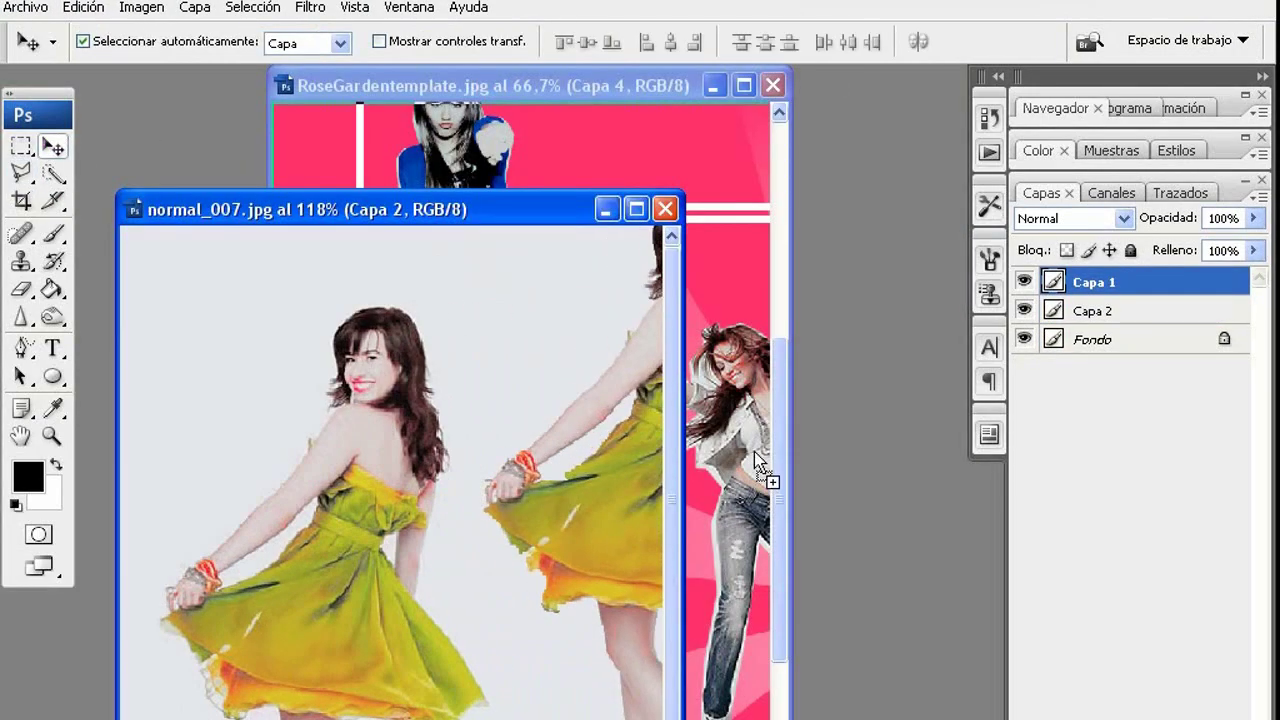
click(744, 85)
click(108, 7)
click(297, 388)
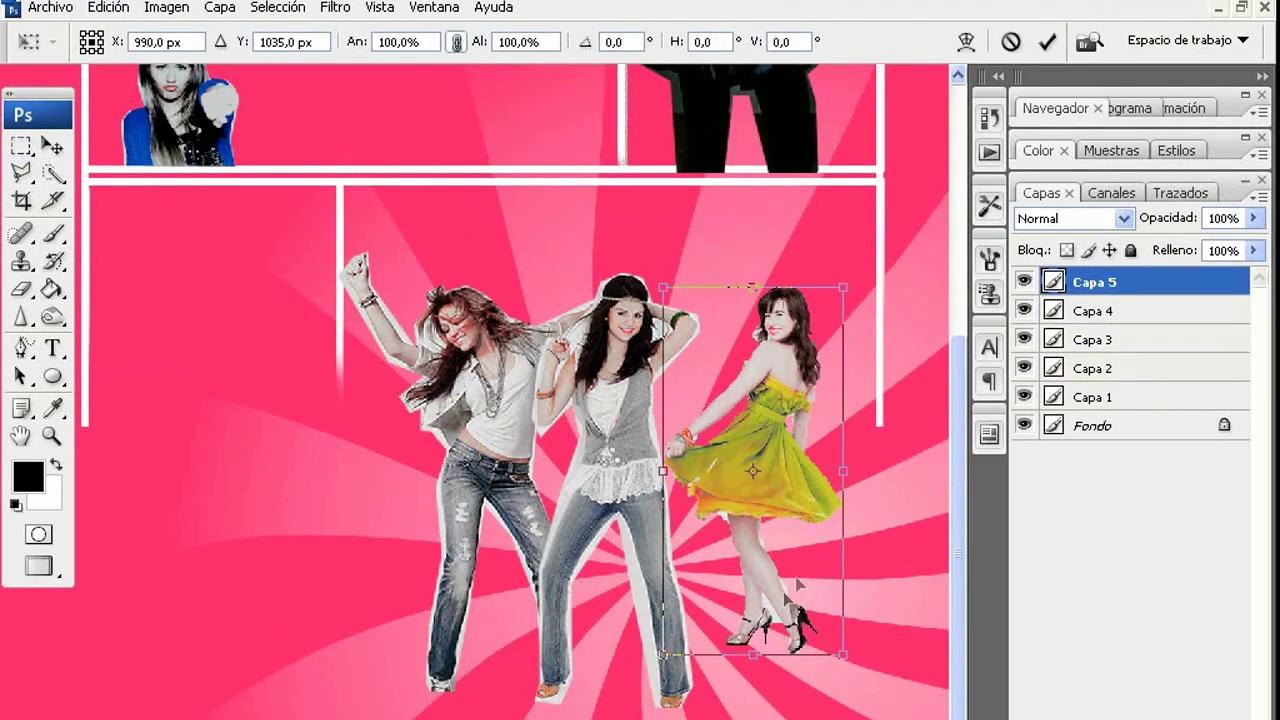
mouse_move(725, 620)
mouse_down()
mouse_move(632, 712)
mouse_move(660, 688)
mouse_up()
key(Return)
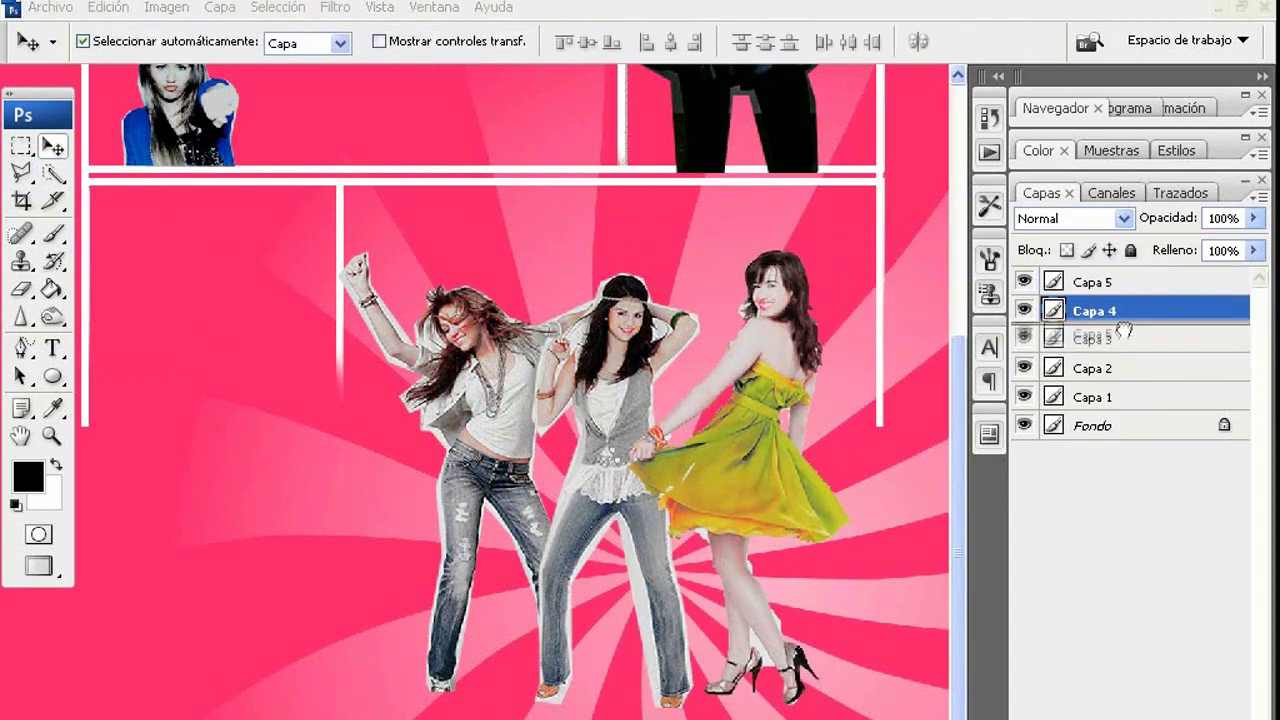
drag(1128, 292, 1100, 345)
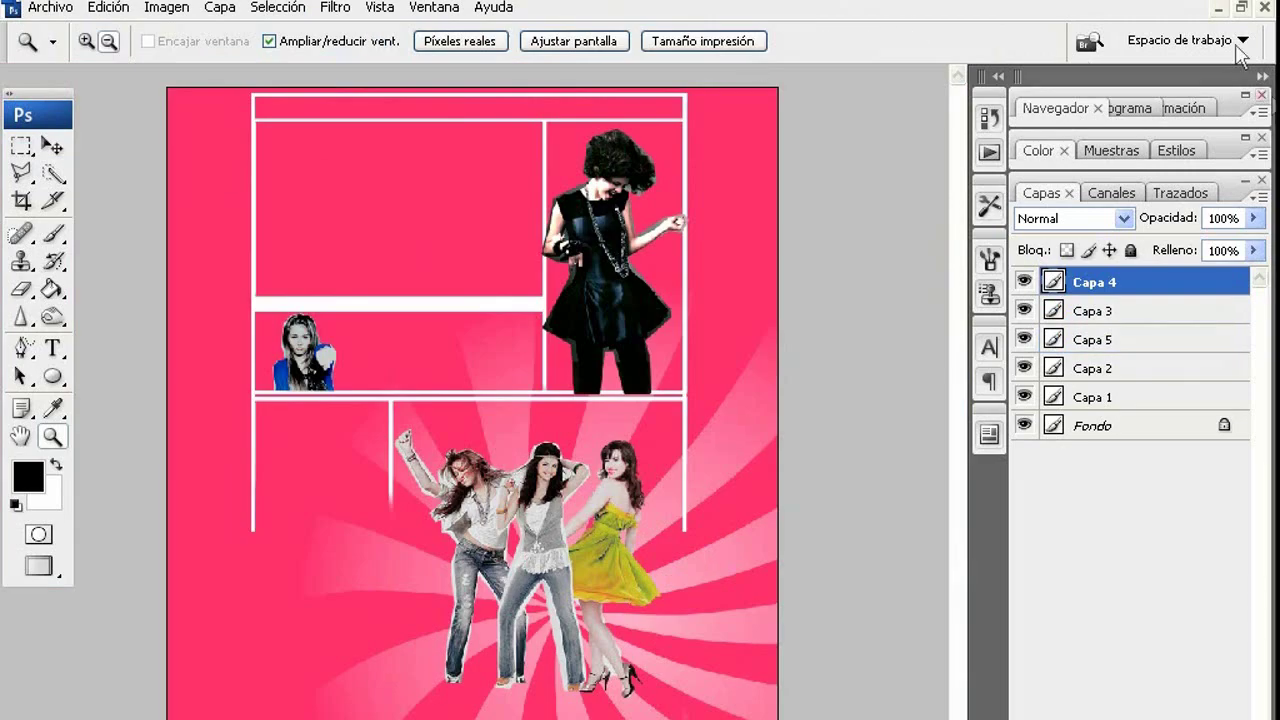
key(alt+bracketleft)
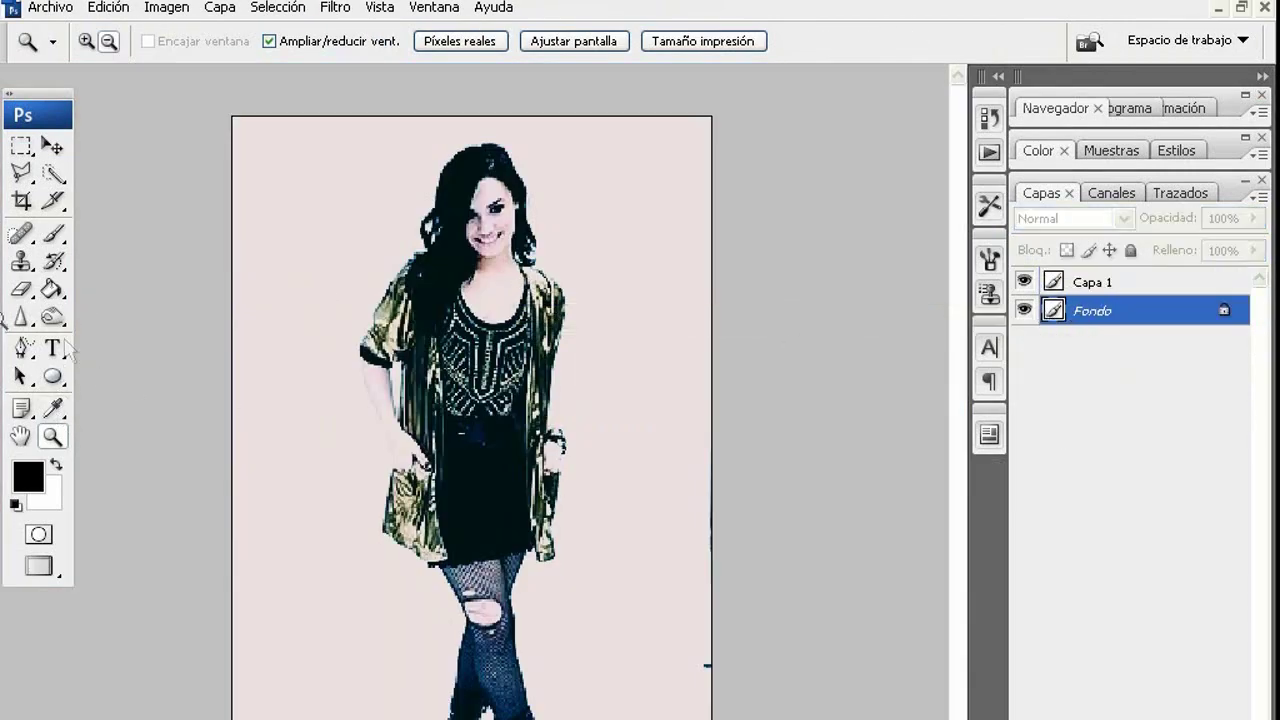
Step: Lasso the girl in the gold jacket and copy her onto a new layer
key(l)
drag(550, 421, 556, 238)
drag(516, 146, 514, 120)
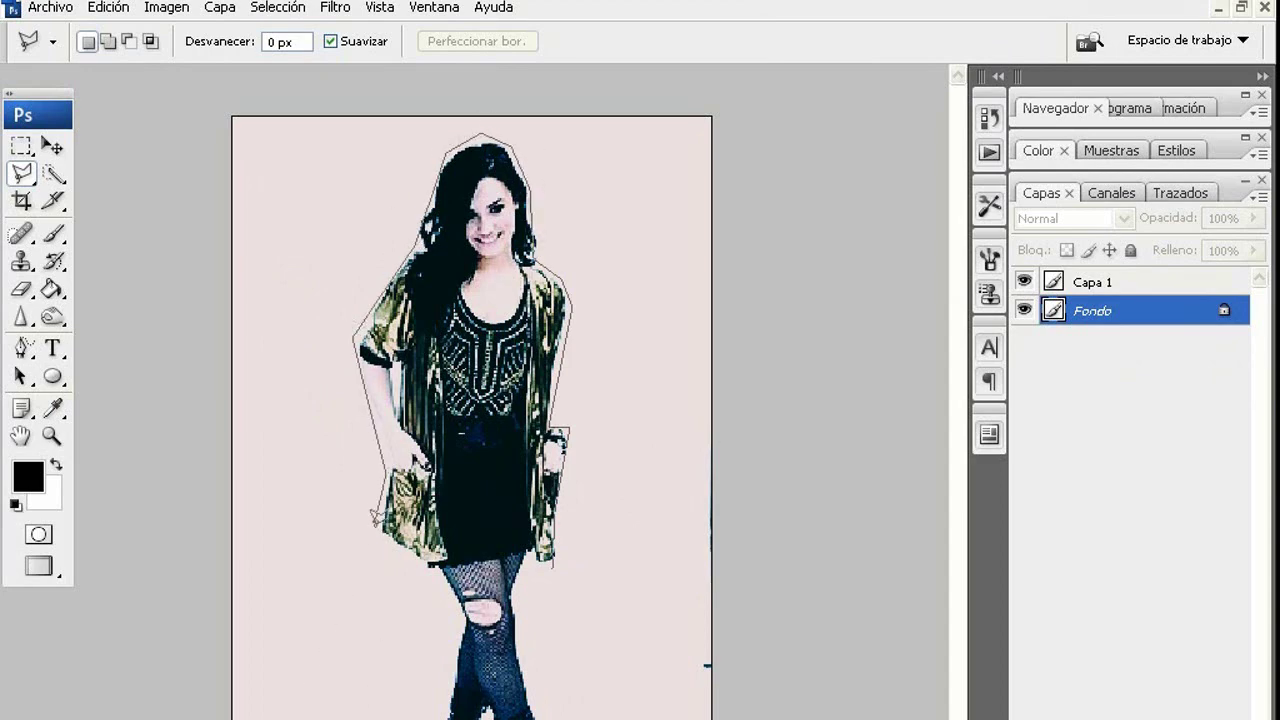
right_click(560, 563)
click(608, 520)
Step: Drag her into the template's lower-left frame and enlarge her with Free Transform
mouse_move(749, 388)
mouse_down()
mouse_move(425, 545)
mouse_move(360, 550)
mouse_move(340, 572)
mouse_move(362, 575)
mouse_move(392, 622)
mouse_up()
click(108, 7)
click(209, 383)
key(Return)
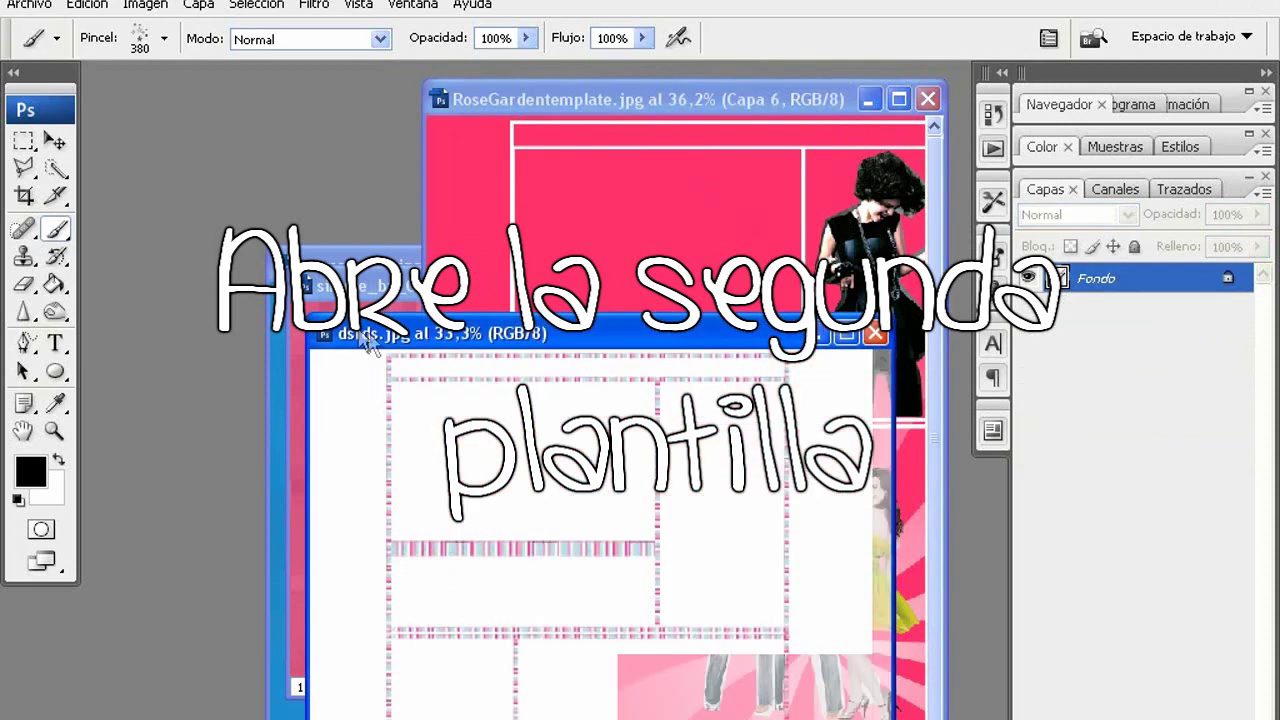
Step: Drag the striped frame template into the collage and align it over the white frames
click(52, 143)
drag(793, 343, 814, 187)
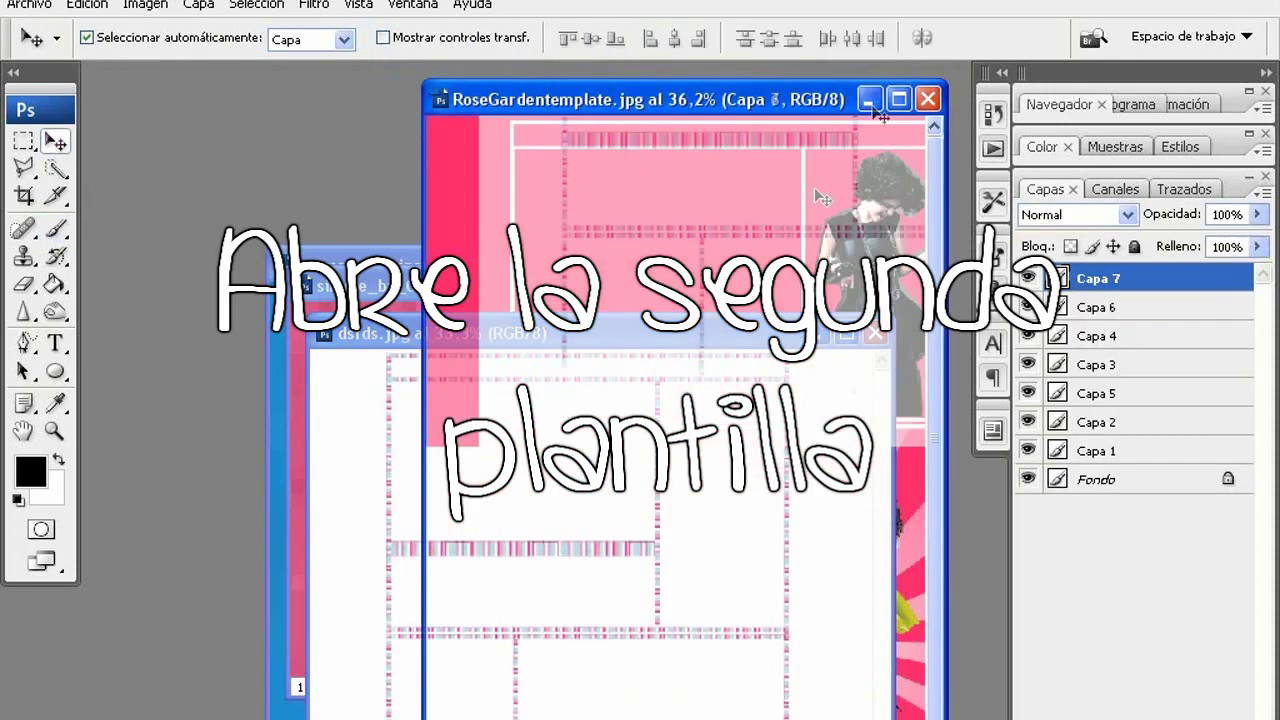
click(899, 99)
drag(737, 266, 688, 454)
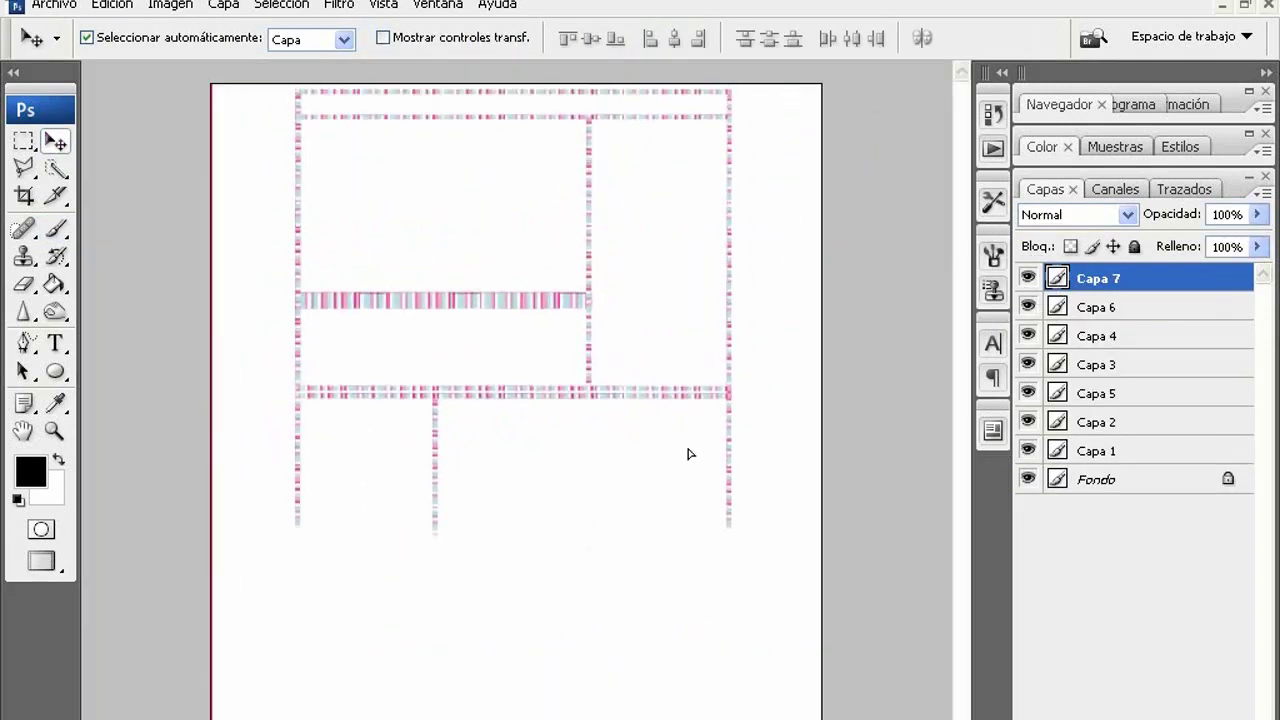
drag(729, 392, 725, 392)
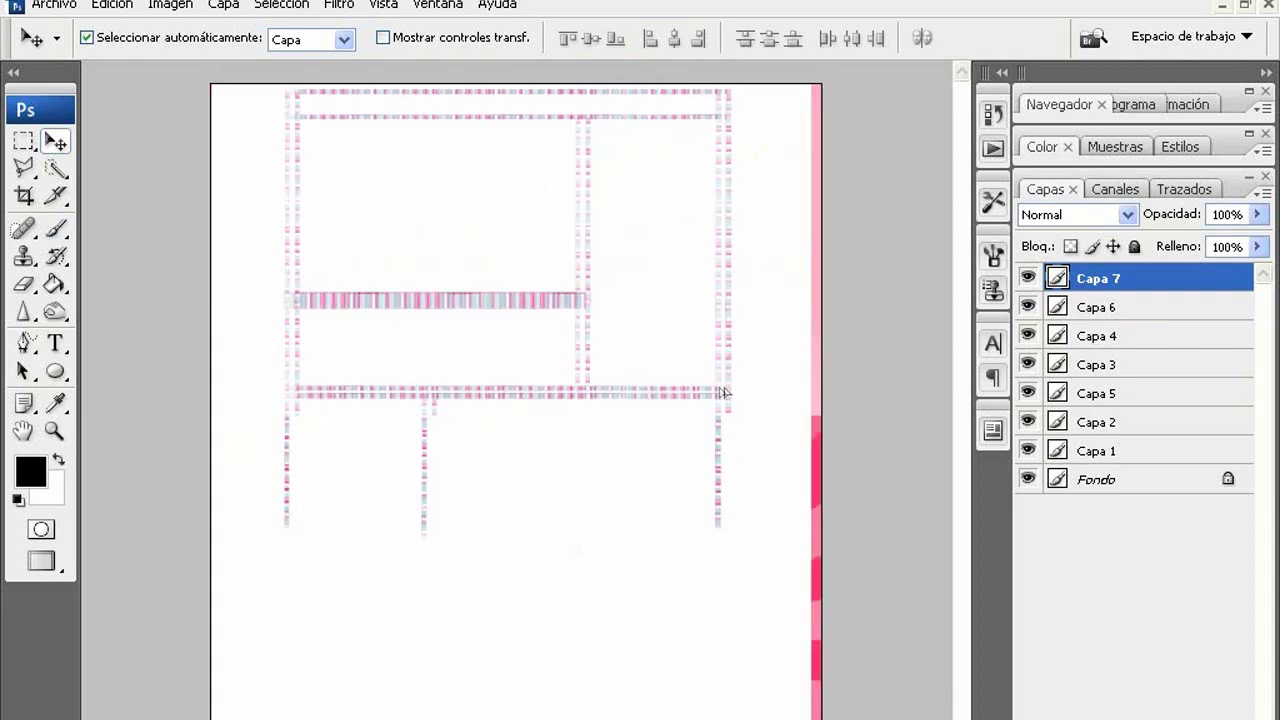
Step: Set the striped frame layer's blend mode to Multiplicar
click(1075, 214)
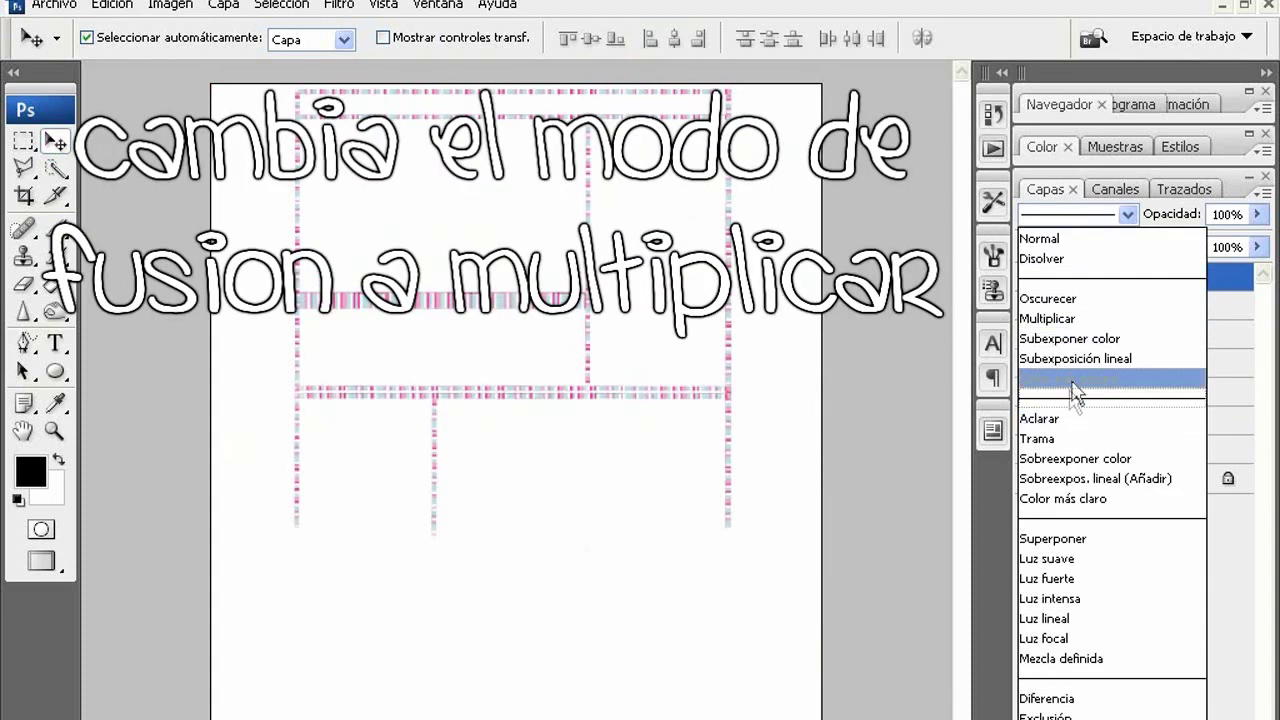
click(1062, 318)
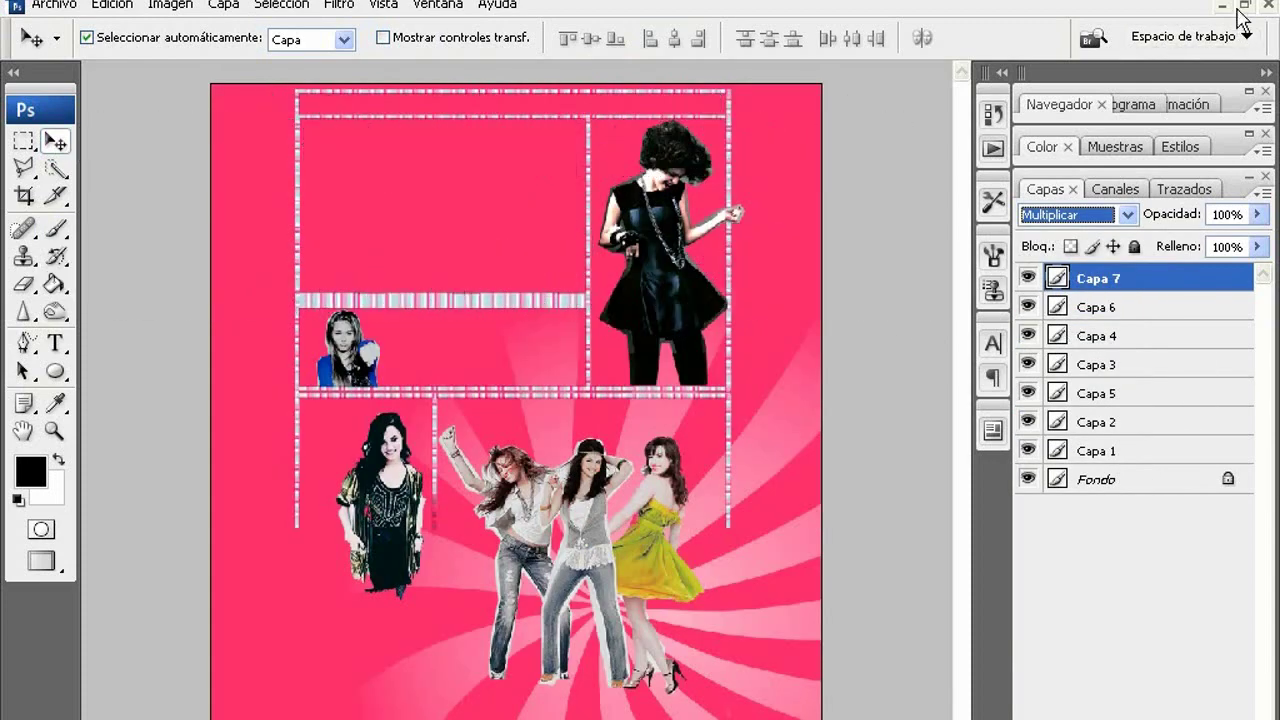
click(222, 8)
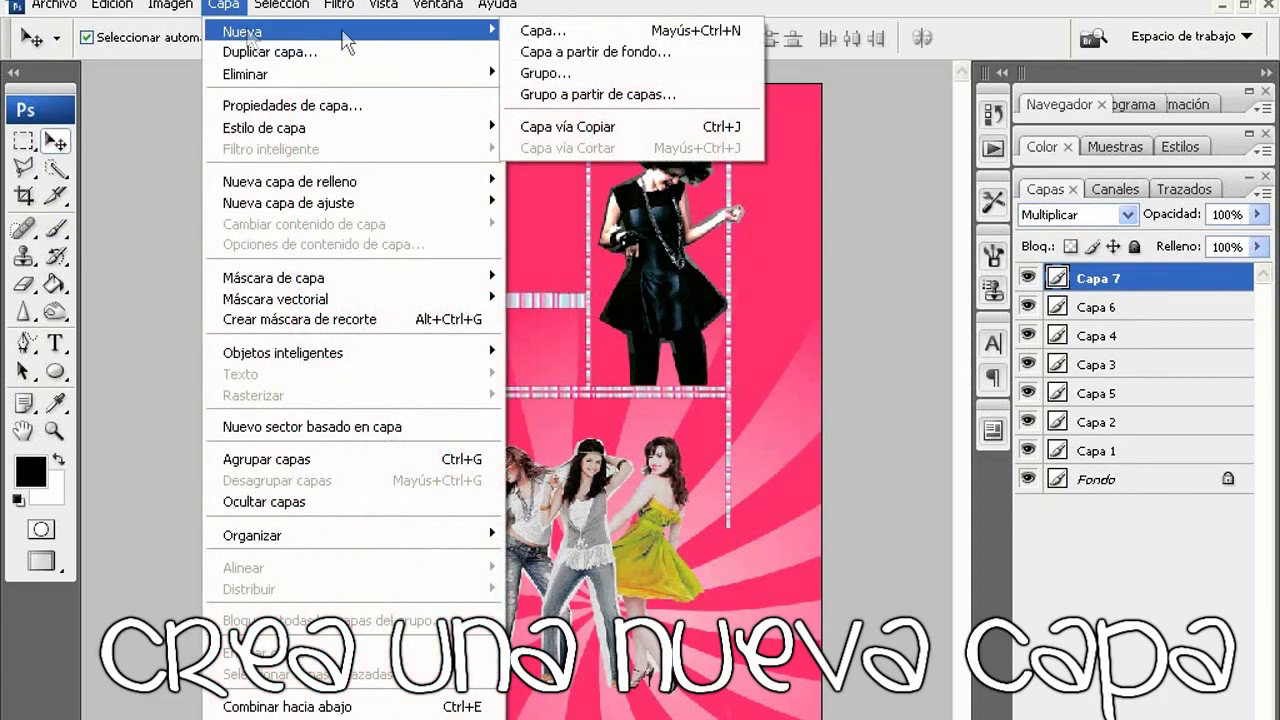
Step: Create new layer Capa 8 and move it just above Fondo, below all the photos
click(548, 36)
click(870, 258)
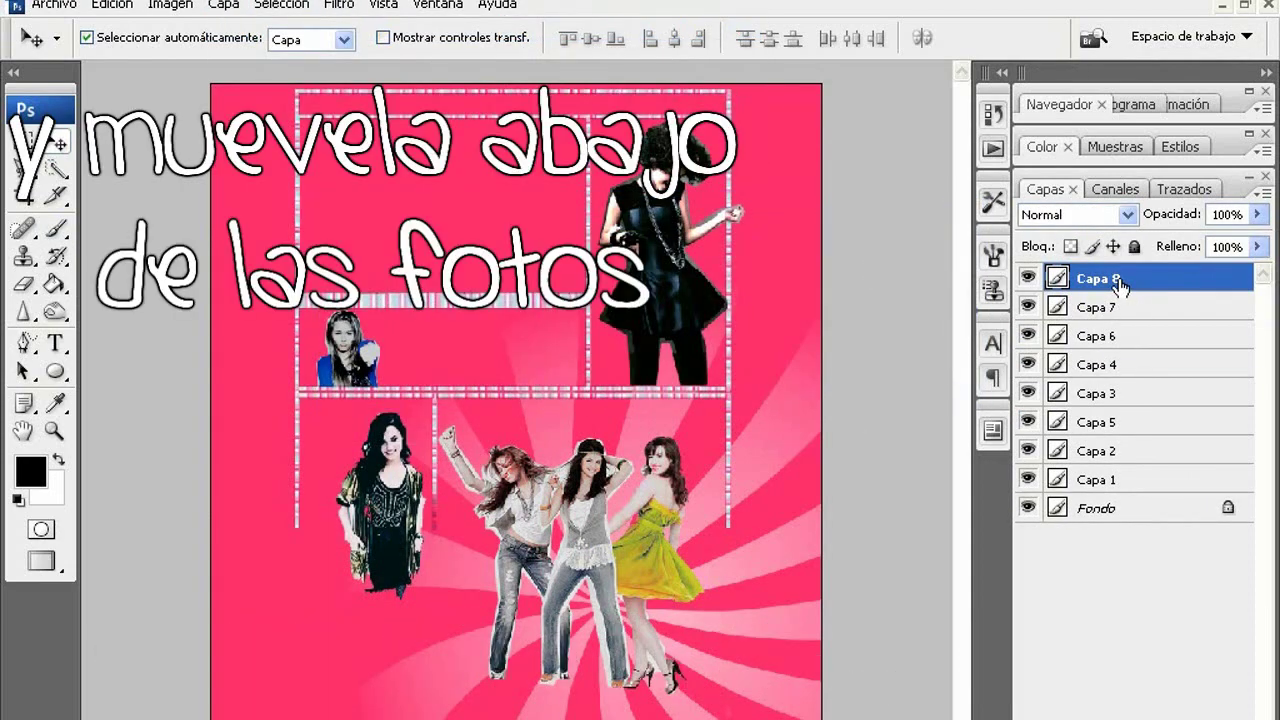
drag(1100, 279, 1103, 497)
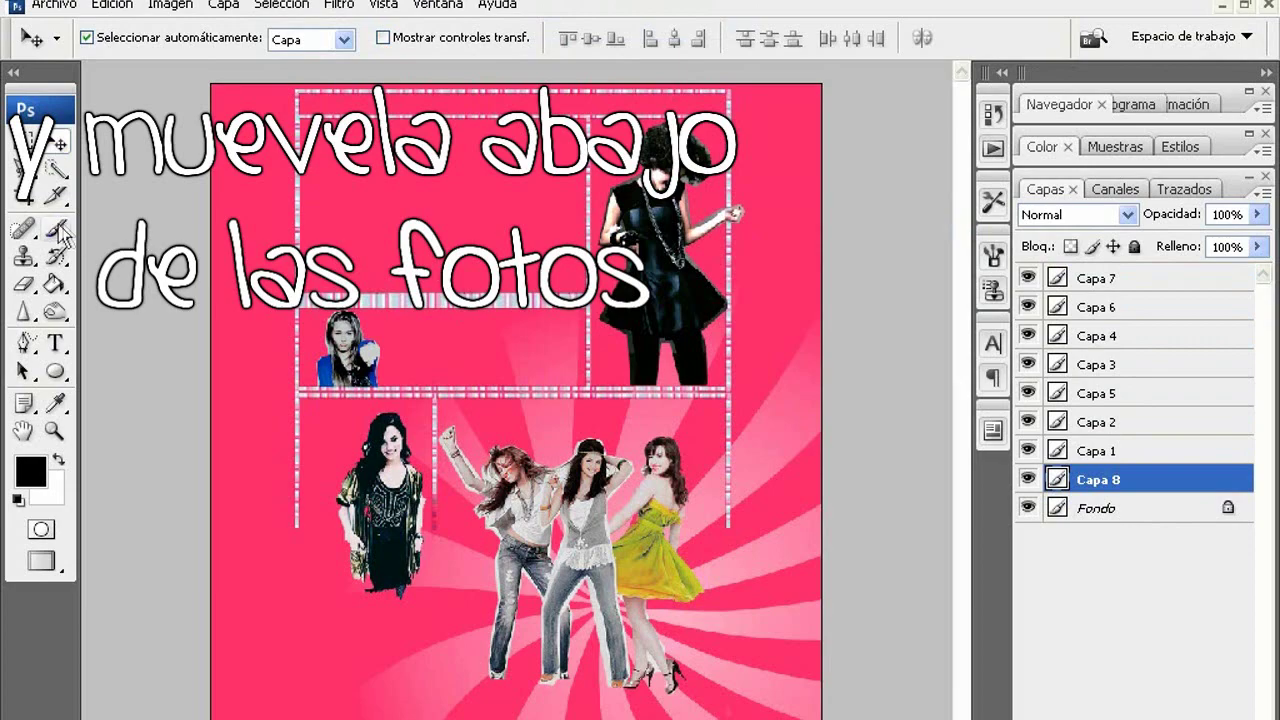
Step: Stamp a large black swirl brush around the jacket girl and the small top-left photo
click(56, 228)
right_click(270, 216)
scroll(1138, 700, down, 2)
scroll(1138, 708, down, 5)
scroll(1138, 708, down, 5)
click(1048, 670)
key(Return)
click(392, 478)
click(370, 370)
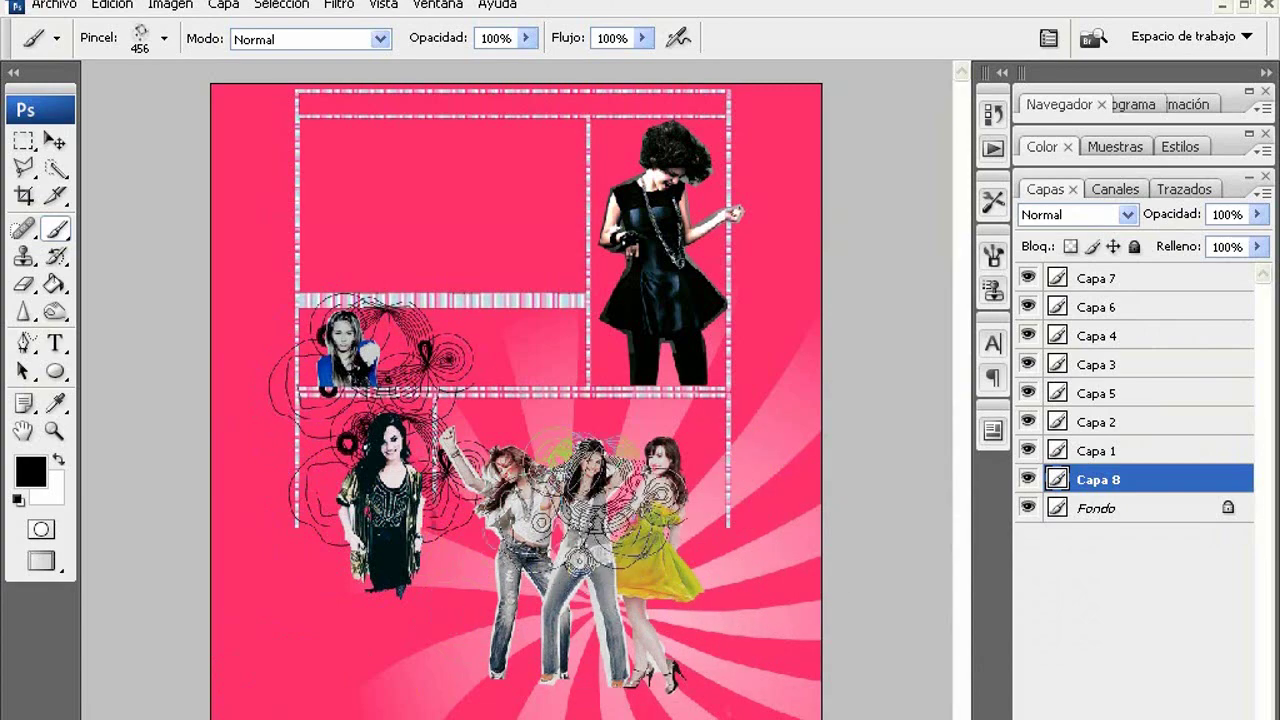
Step: Stamp black concentric-circle rings around the dancers and near the dress girl
right_click(580, 500)
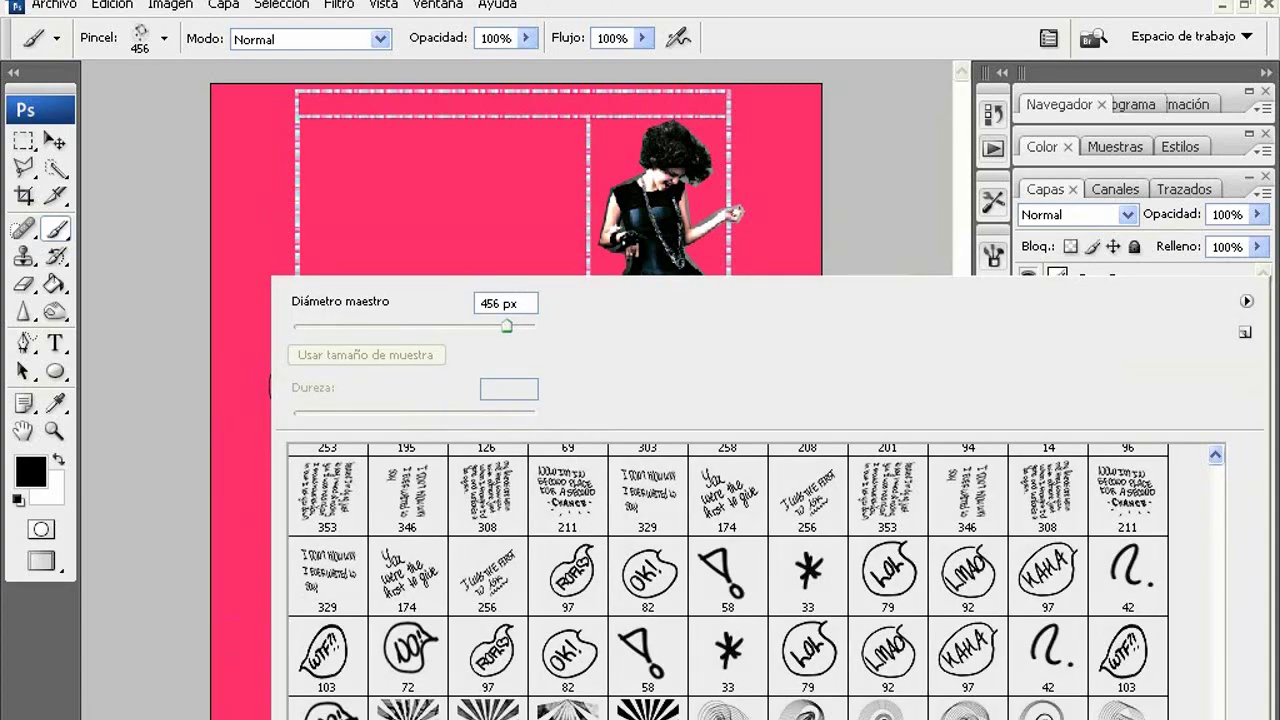
scroll(842, 683, up, 3)
click(1127, 595)
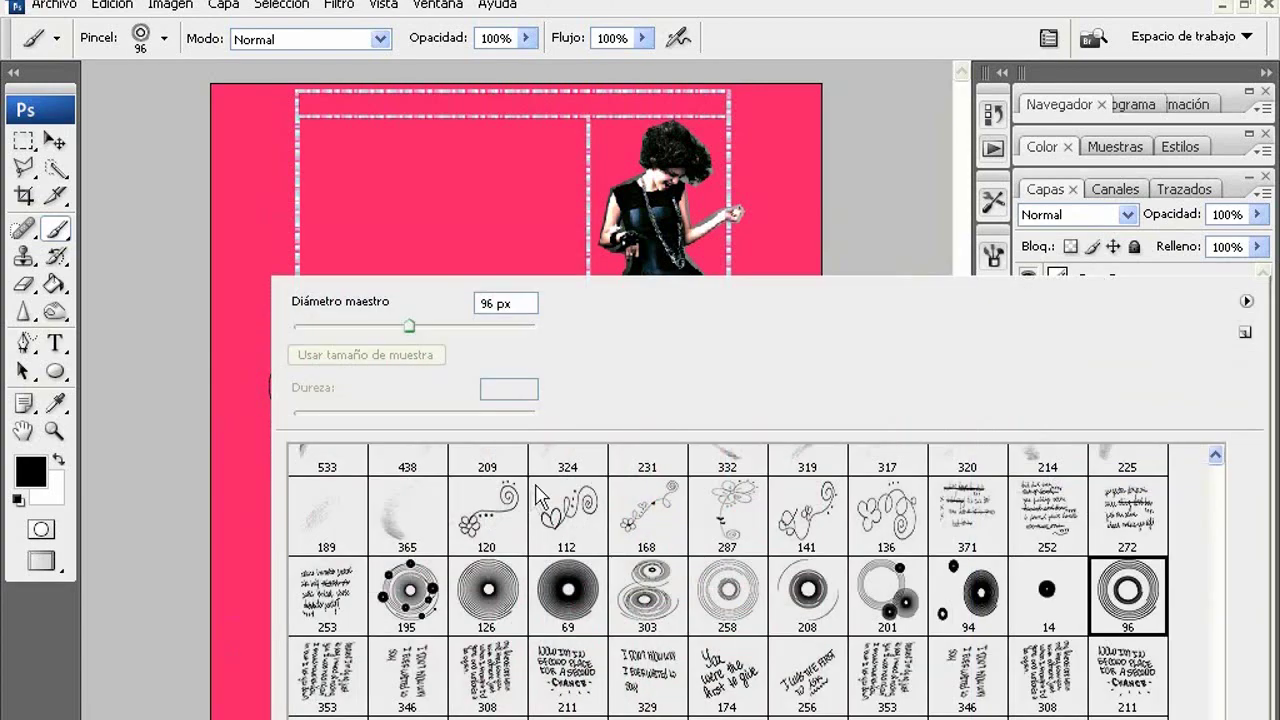
key(Return)
click(520, 500)
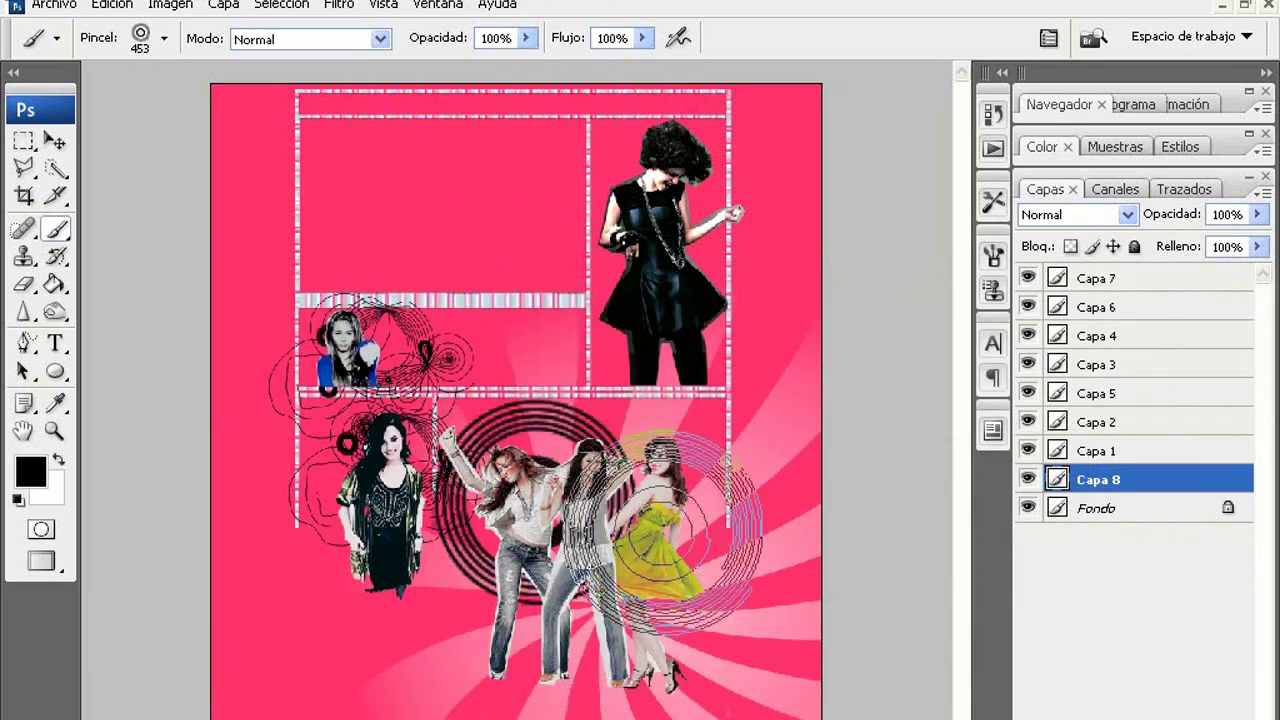
click(647, 521)
click(560, 632)
Step: Erase the rings that cover the dancers
right_click(840, 640)
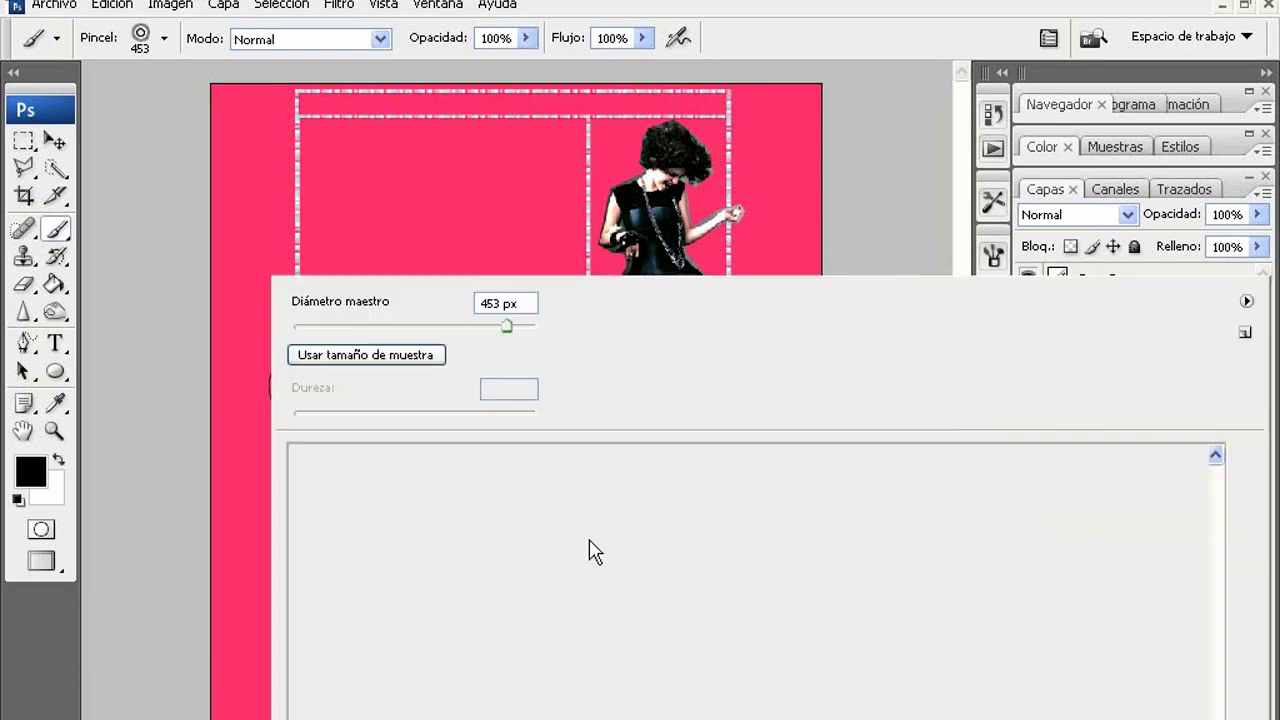
click(24, 284)
mouse_move(650, 712)
mouse_down()
mouse_move(520, 690)
mouse_move(459, 608)
mouse_up()
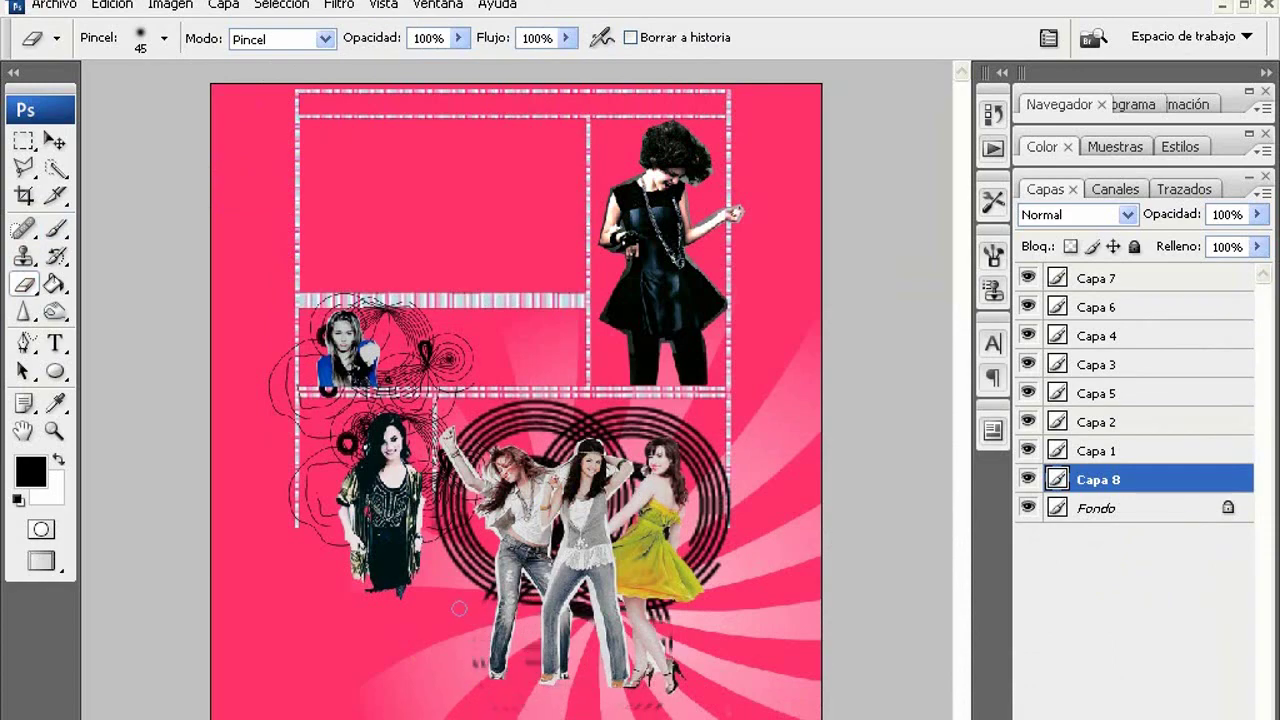
Step: Return to the Brush and stamp 282 px stars near the yellow-dress girl and left dancer
right_click(745, 658)
click(55, 228)
right_click(383, 385)
double_click(727, 632)
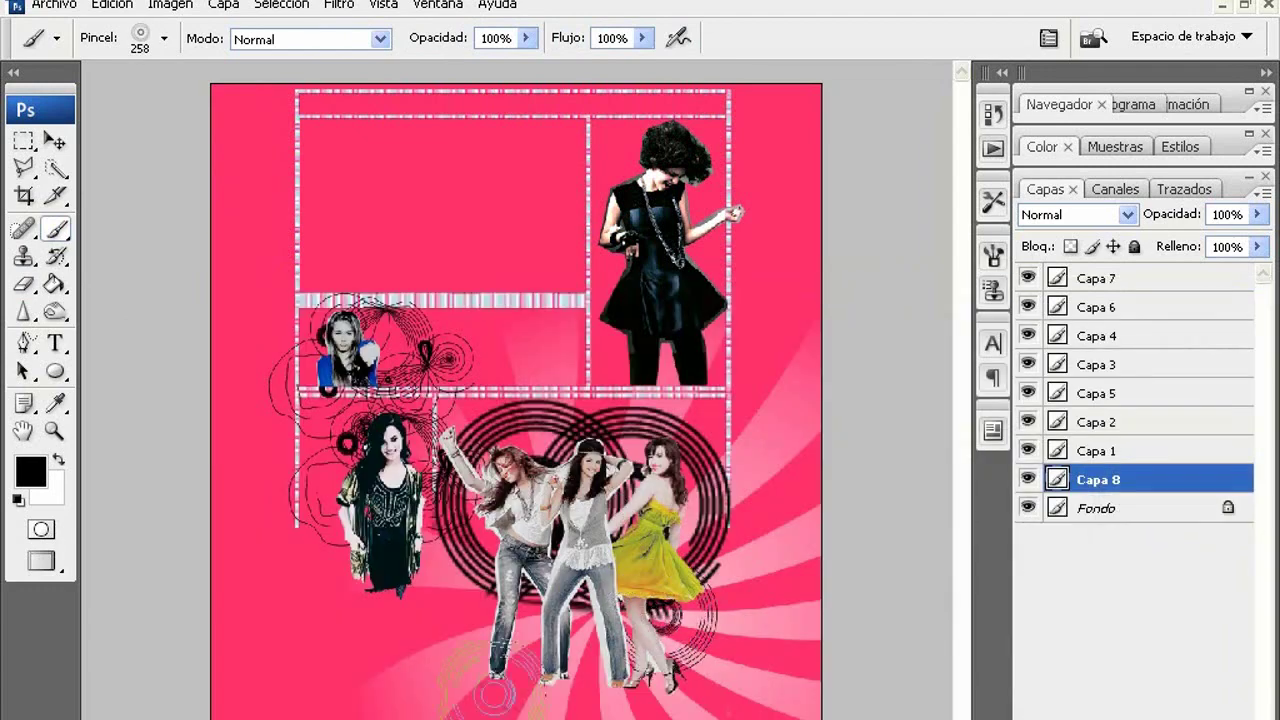
right_click(288, 277)
scroll(700, 600, down, 5)
double_click(1114, 668)
click(670, 465)
click(480, 472)
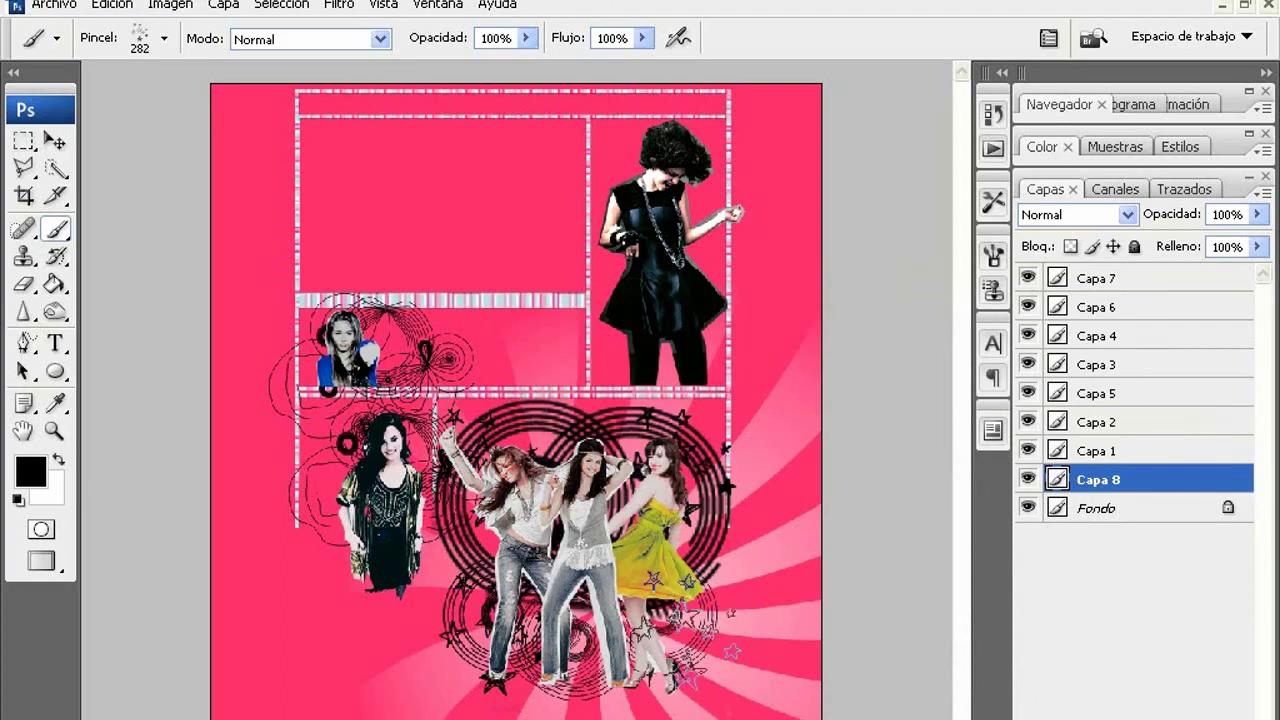
Step: Stamp a 569 px swirl over the dancing girls
right_click(272, 276)
scroll(803, 688, up, 5)
scroll(803, 688, up, 5)
scroll(803, 688, up, 2)
double_click(565, 575)
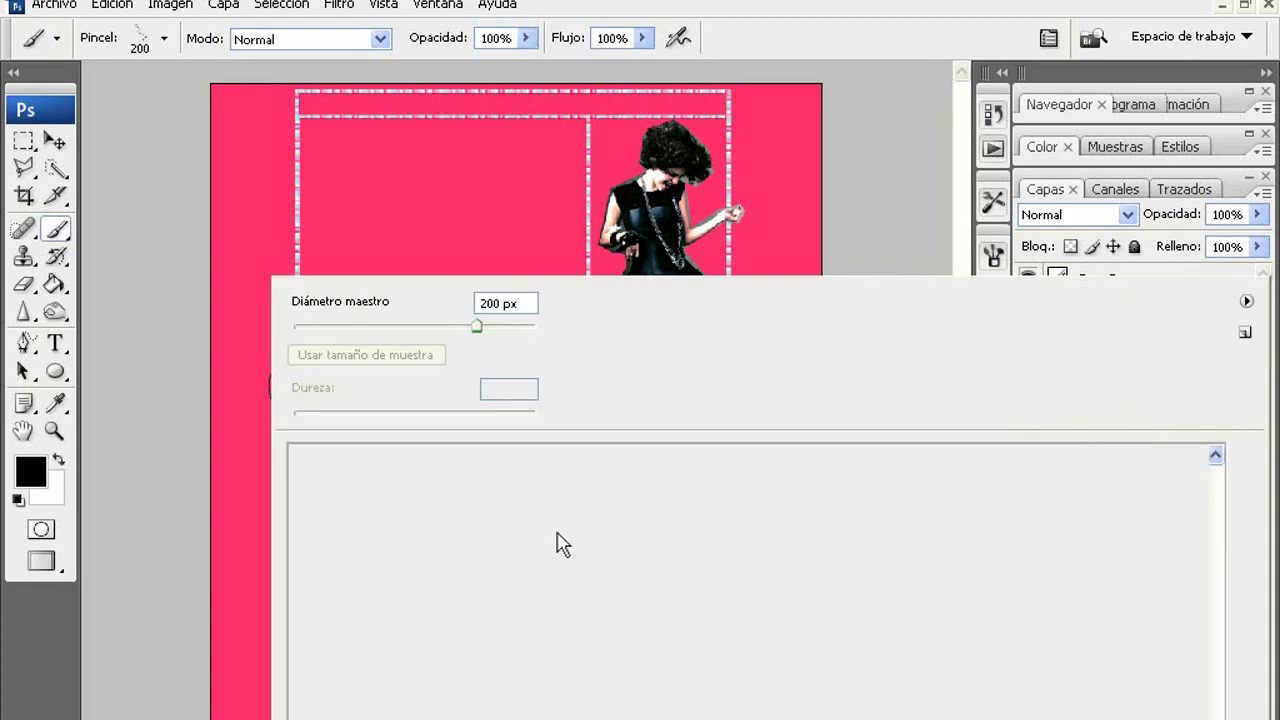
right_click(280, 277)
drag(497, 337, 515, 340)
key(Return)
click(580, 520)
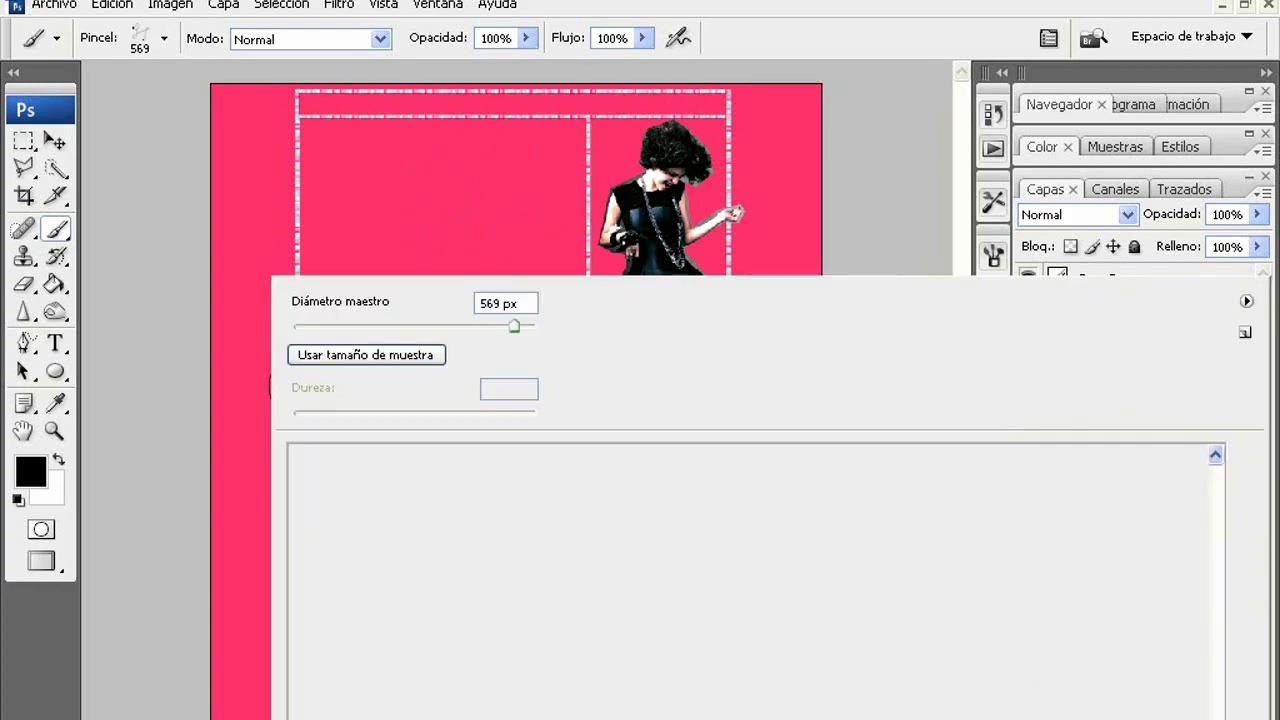
Step: Stamp 325 px swirls around the top-right girl and the yellow-dress girl
right_click(272, 276)
scroll(635, 690, up, 3)
double_click(487, 612)
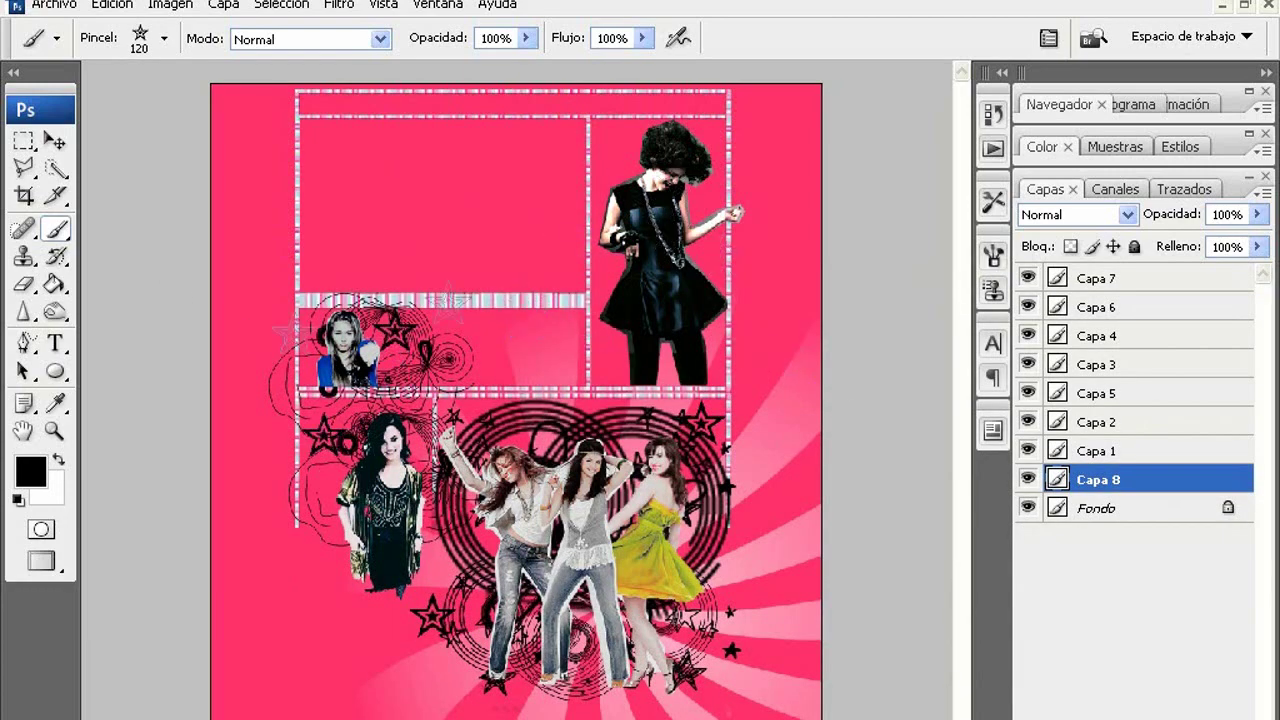
right_click(272, 276)
scroll(993, 695, down, 3)
scroll(993, 695, down, 3)
scroll(993, 695, down, 3)
scroll(993, 695, down, 3)
scroll(1103, 675, down, 3)
scroll(877, 672, down, 3)
scroll(877, 672, down, 3)
double_click(947, 474)
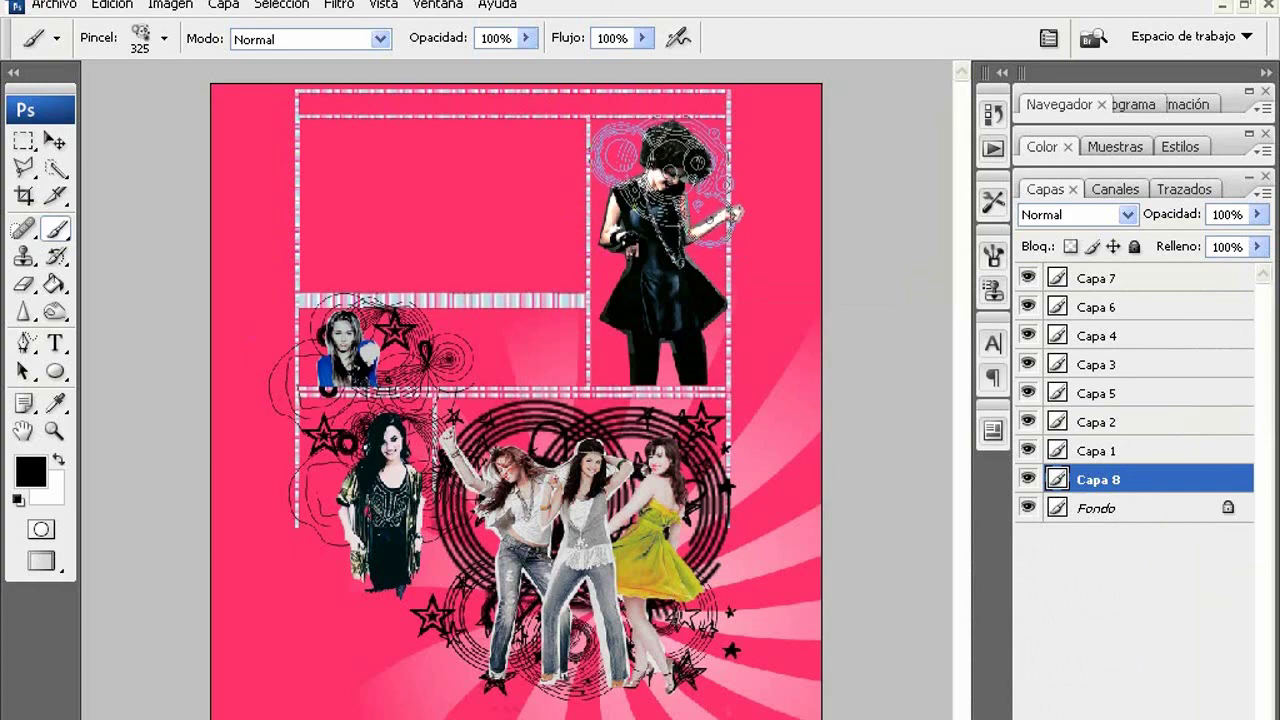
click(661, 183)
click(651, 326)
click(700, 541)
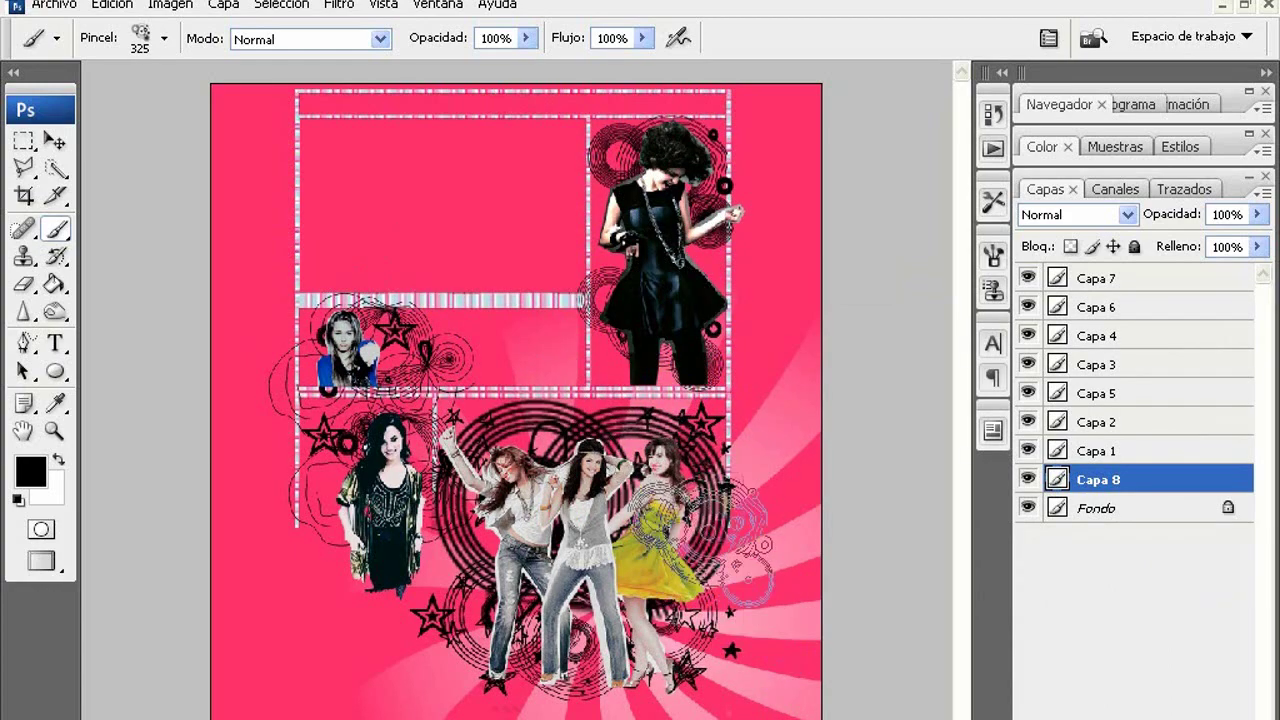
Step: Choose a different swirl brush and enlarge it to 401 px
right_click(603, 296)
scroll(1000, 707, up, 2)
scroll(1000, 707, up, 2)
double_click(888, 672)
right_click(655, 265)
drag(491, 295, 500, 295)
key(Return)
Step: Paint a trail of 282 px stars down the right frame and lower border
right_click(655, 268)
scroll(1120, 620, down, 3)
scroll(1120, 620, down, 3)
click(1123, 654)
key(Return)
drag(615, 330, 680, 170)
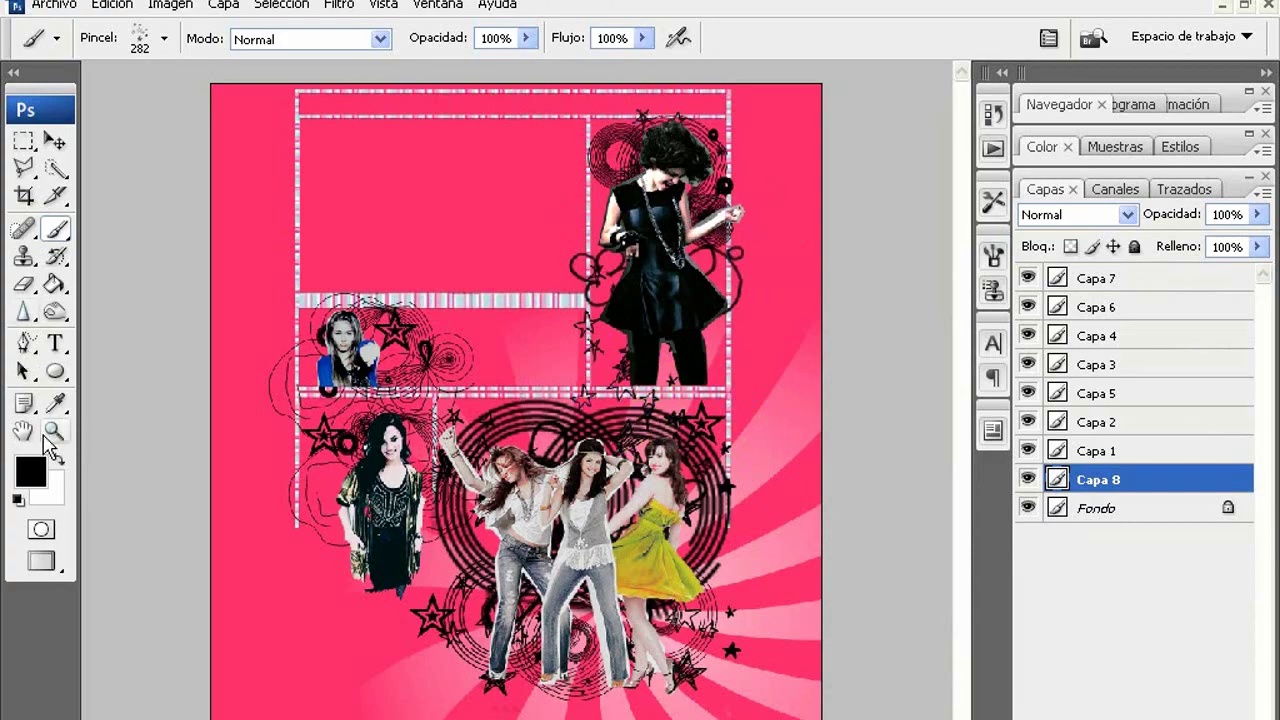
Step: Zoom in on the dancing girls
click(54, 430)
click(578, 525)
click(578, 525)
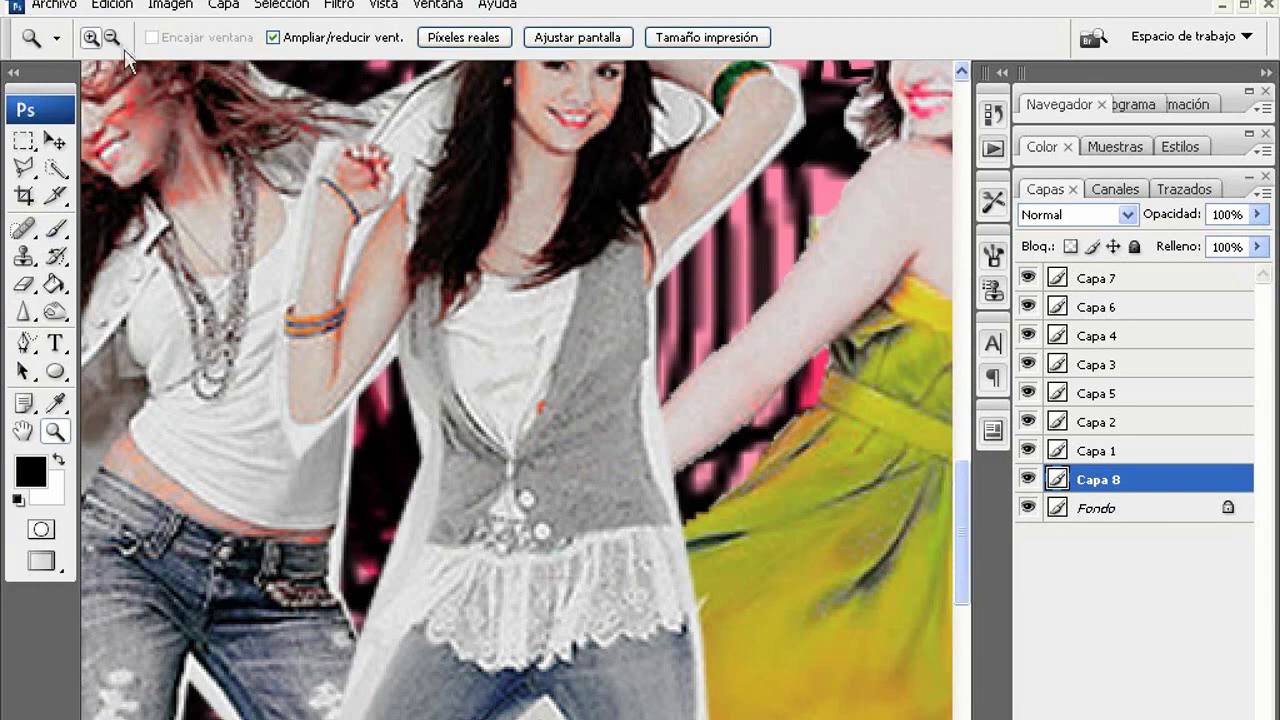
Step: Zoom back out and erase the stray swirl lines over the striped bands
alt+click(127, 67)
scroll(500, 400, left, 5)
scroll(500, 400, up, 5)
key(e)
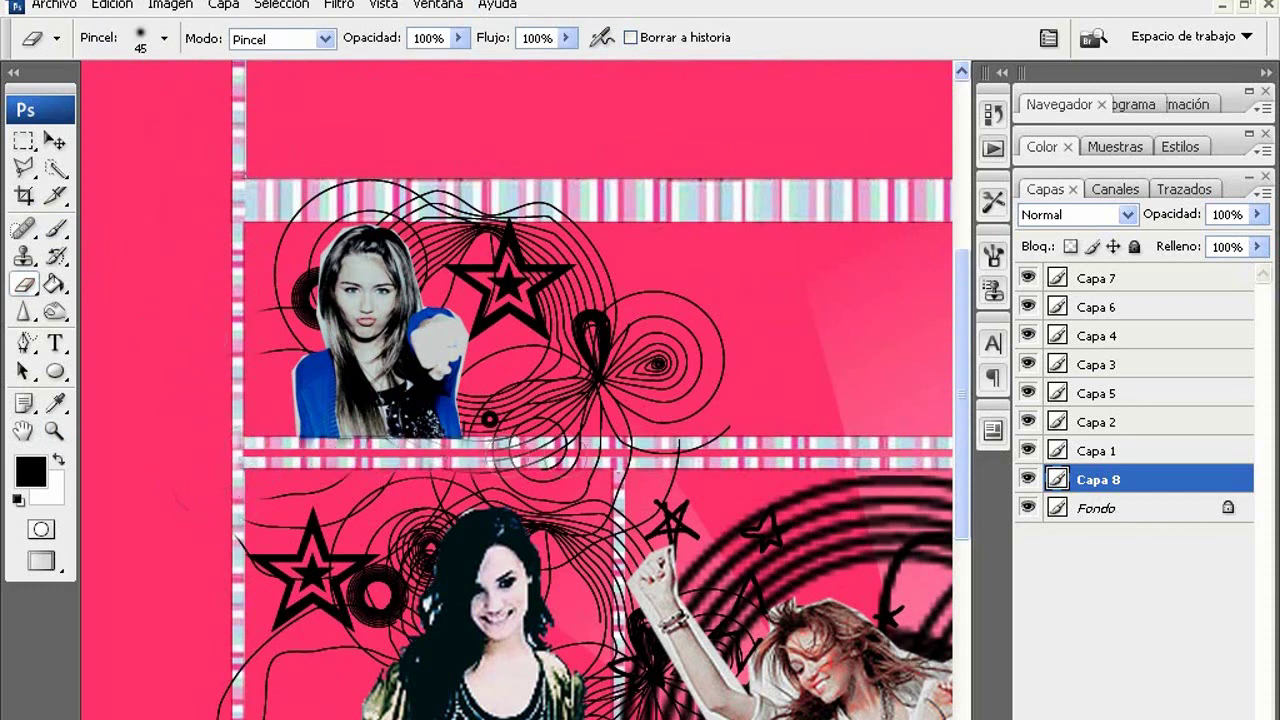
drag(625, 395, 555, 310)
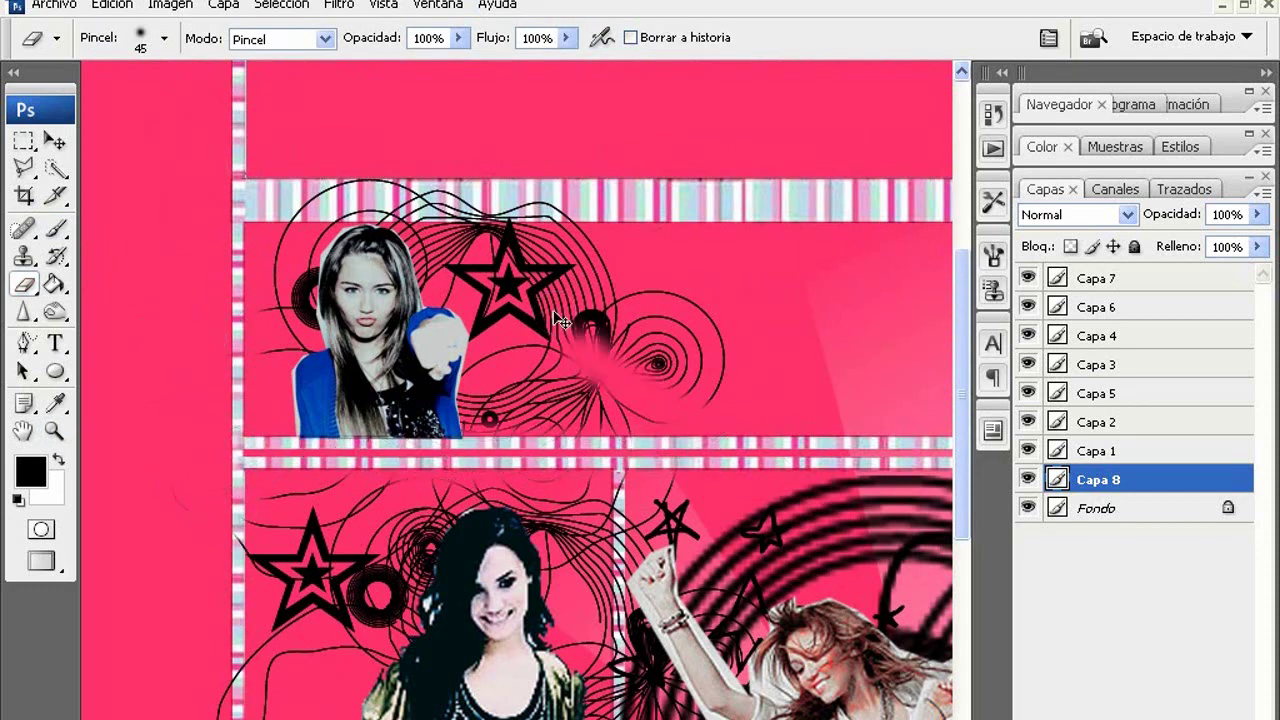
key(ctrl+alt+z)
drag(219, 433, 272, 170)
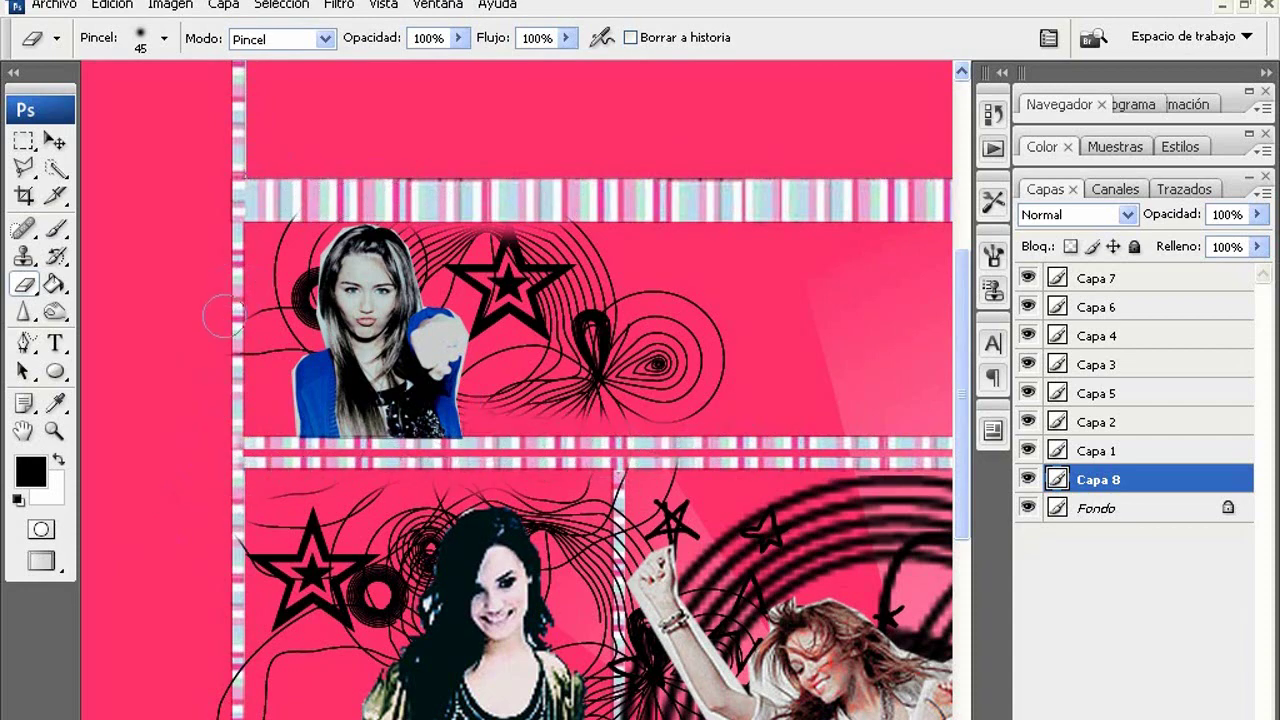
Step: Erase more stray black lines across the frames and photo edges
scroll(246, 635, down, 5)
scroll(212, 697, down, 3)
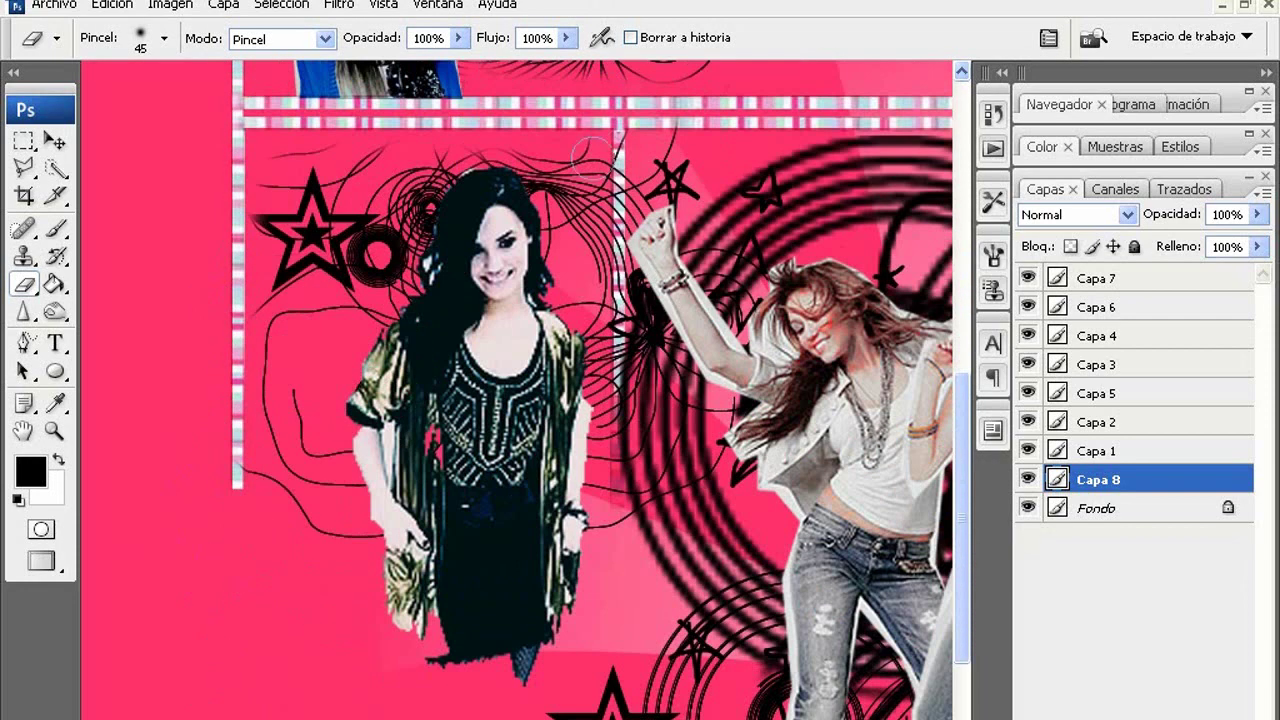
drag(600, 158, 630, 500)
scroll(517, 390, right, 10)
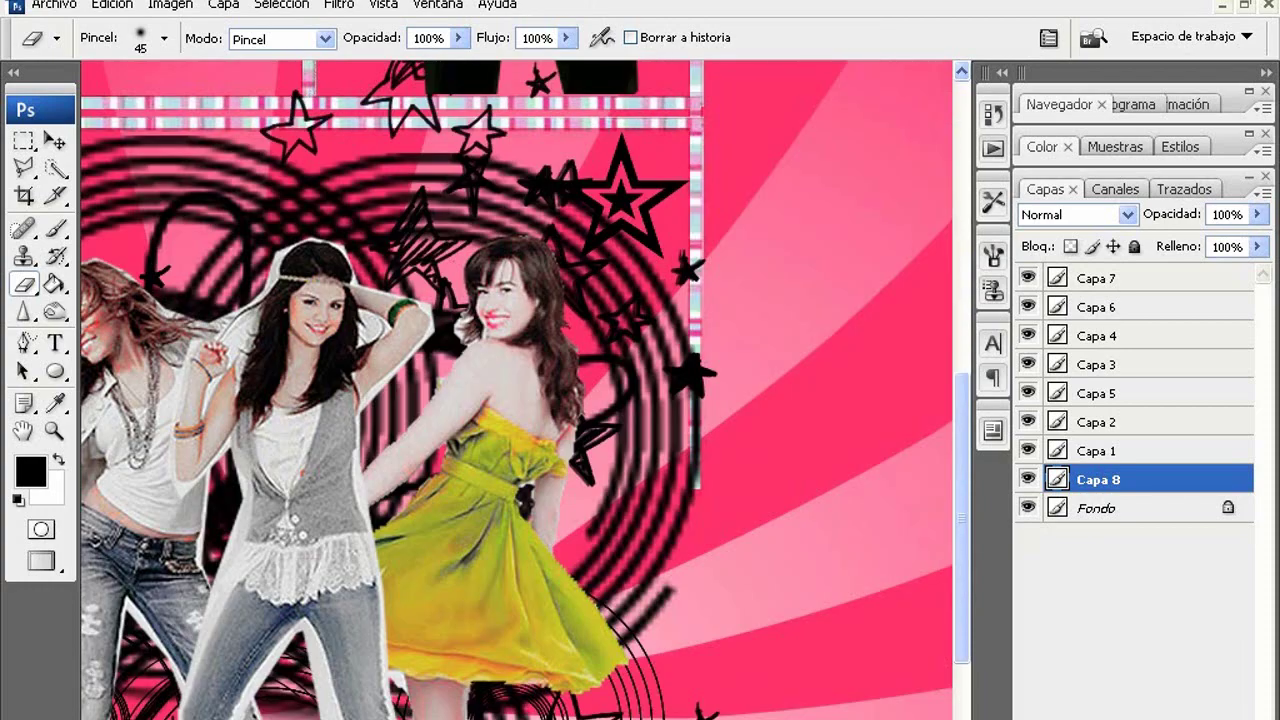
drag(810, 230, 805, 550)
scroll(517, 390, down, 2)
scroll(815, 650, up, 6)
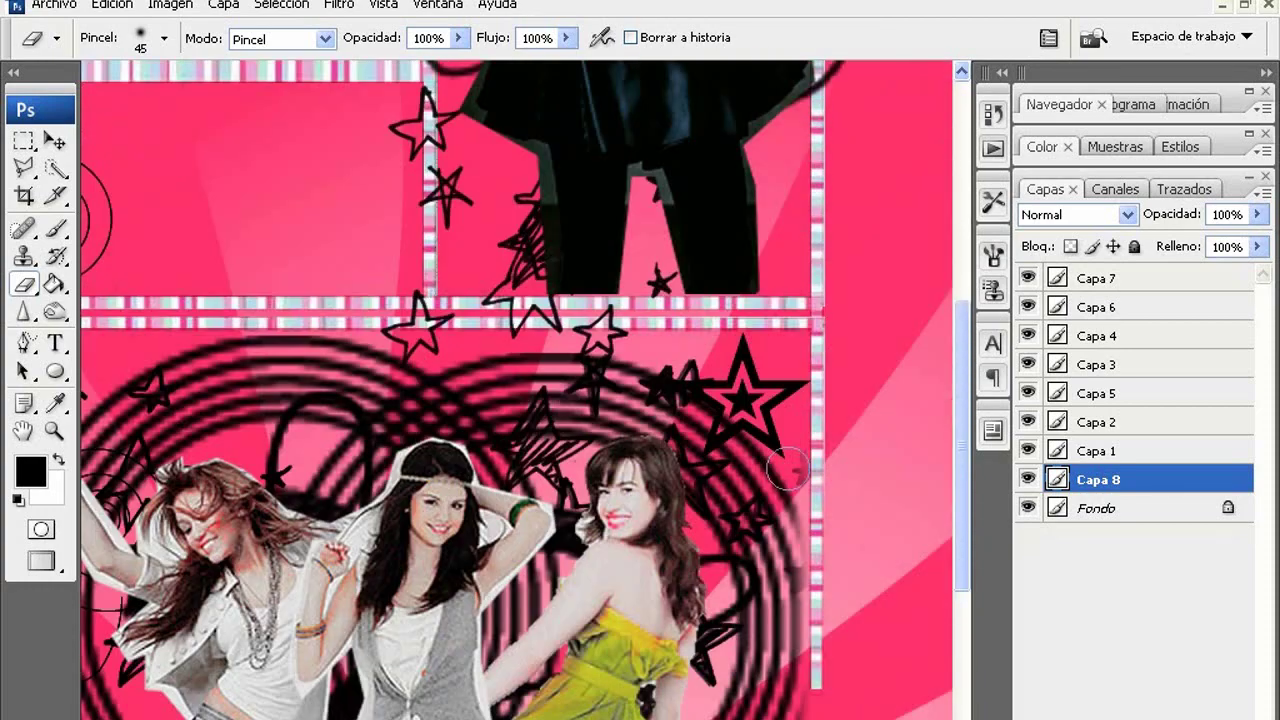
scroll(815, 650, up, 7)
drag(400, 600, 452, 620)
scroll(452, 617, up, 2)
drag(450, 520, 392, 305)
scroll(416, 635, up, 3)
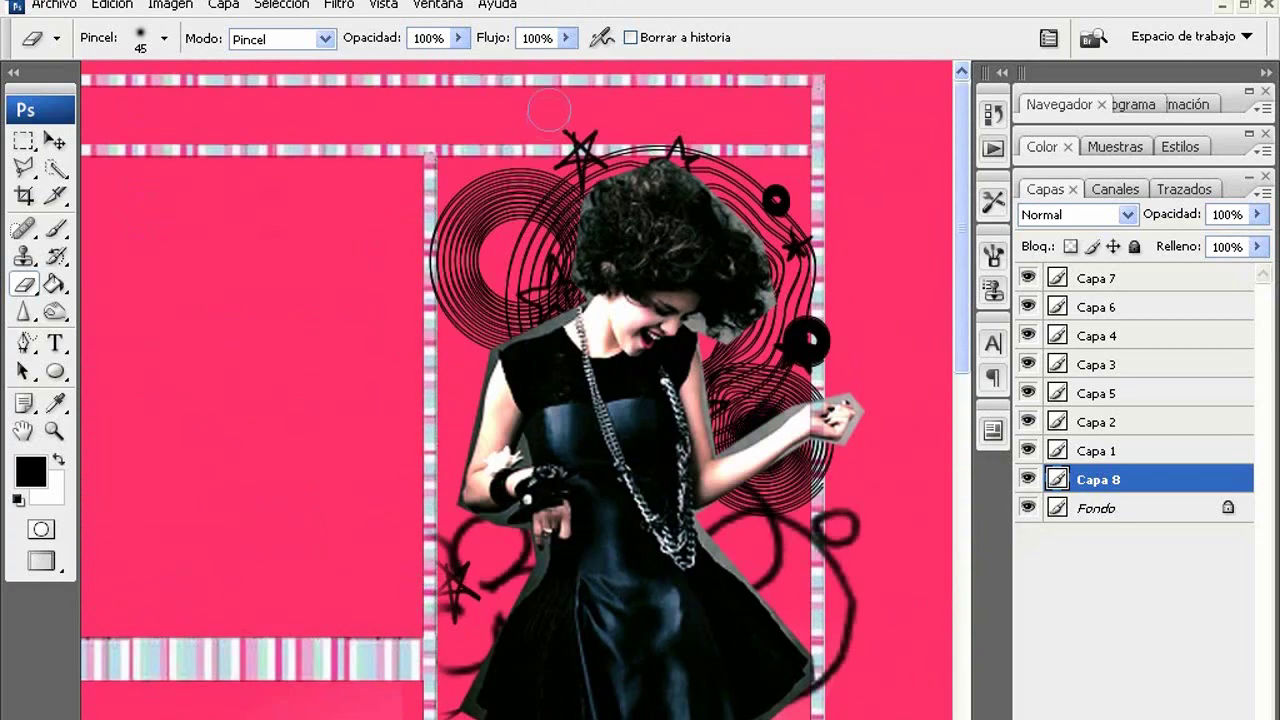
Step: Erase the black lines down the right side and right stripe, then fit the view
drag(549, 110, 835, 700)
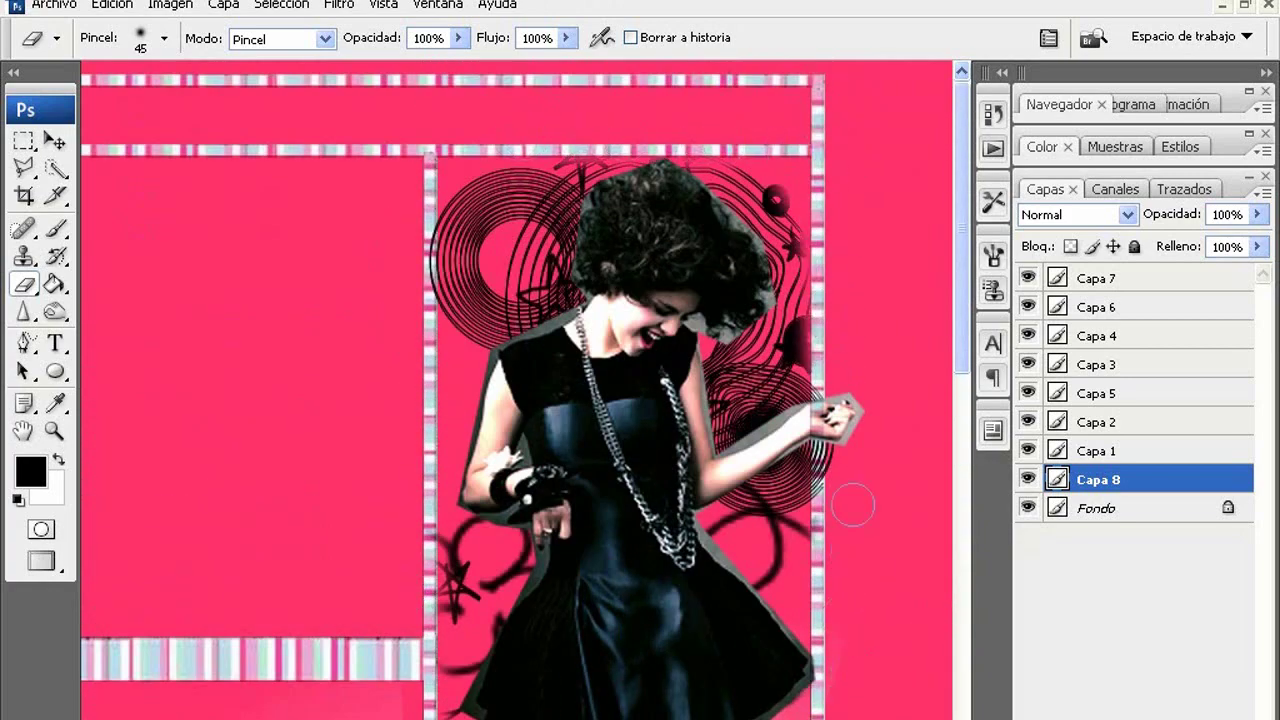
drag(852, 507, 838, 292)
key(z)
click(577, 37)
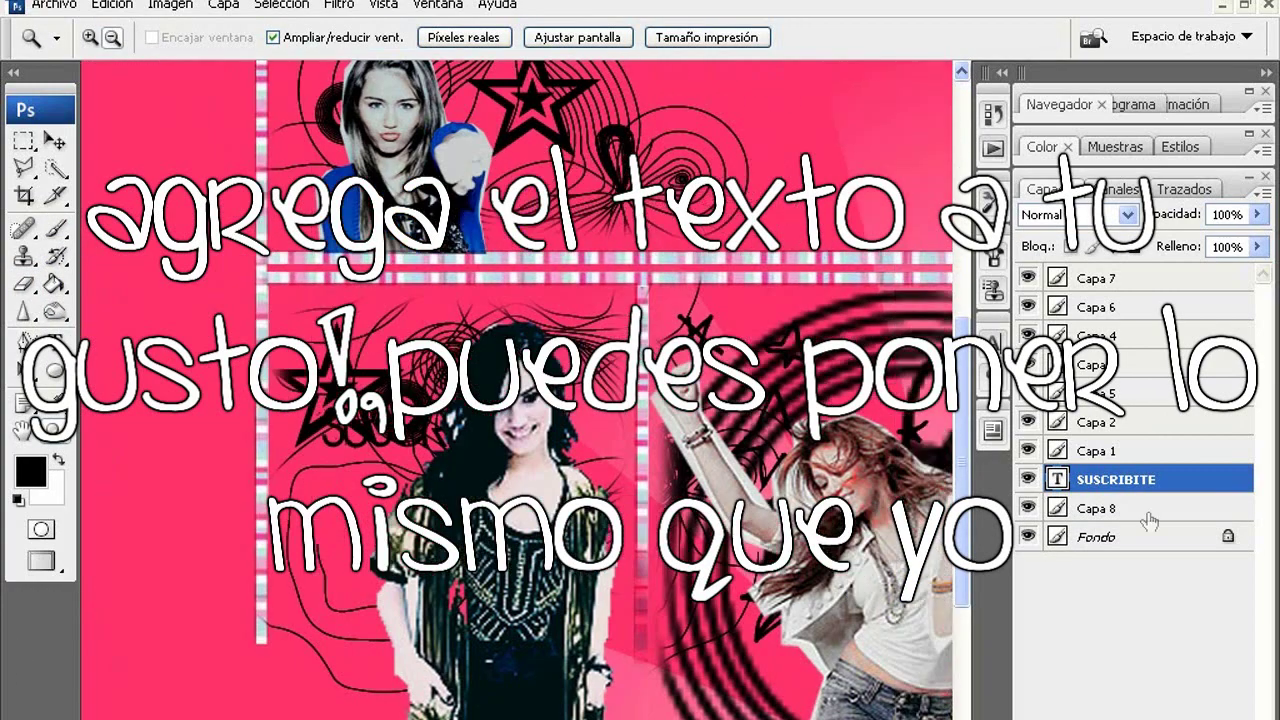
Step: Move the SUSCRIBITE layer to the top and colour its text pink
drag(1110, 479, 1110, 274)
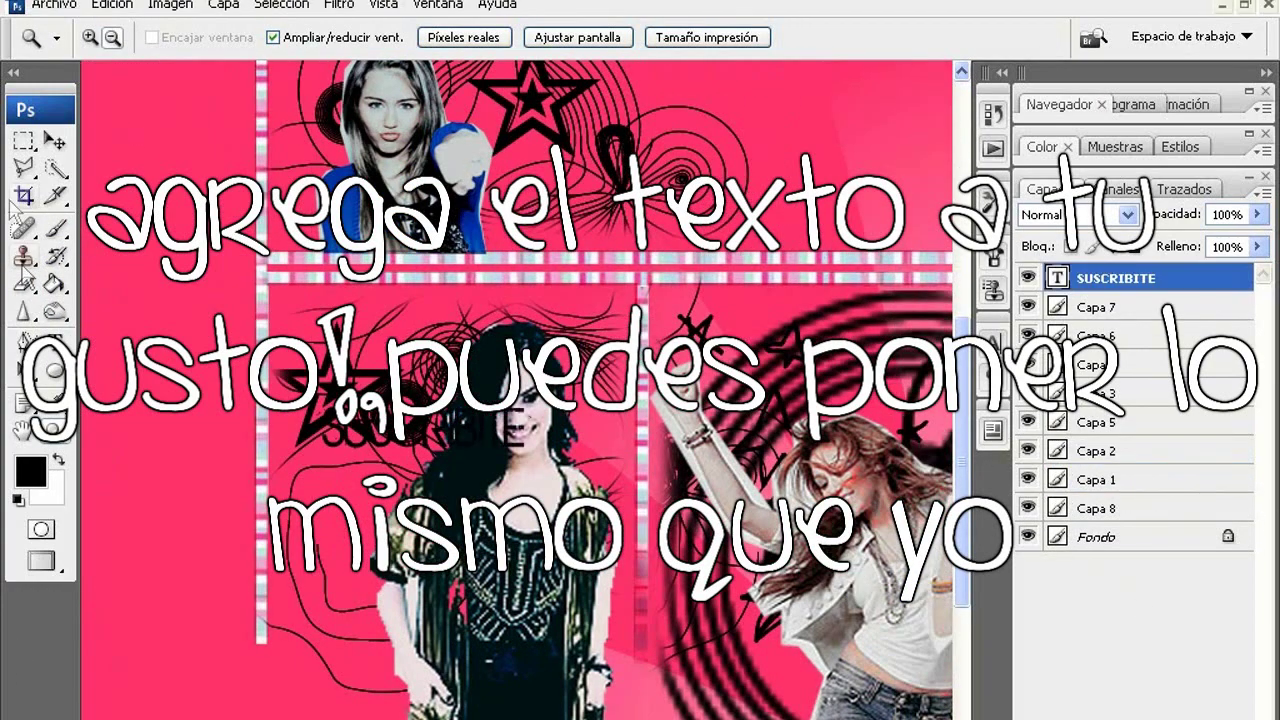
key(t)
click(423, 425)
key(ctrl+a)
click(760, 38)
click(1048, 413)
click(814, 387)
click(1235, 383)
Step: Shift the SUSCRIBITE text slightly to the left
click(55, 142)
drag(503, 422, 440, 432)
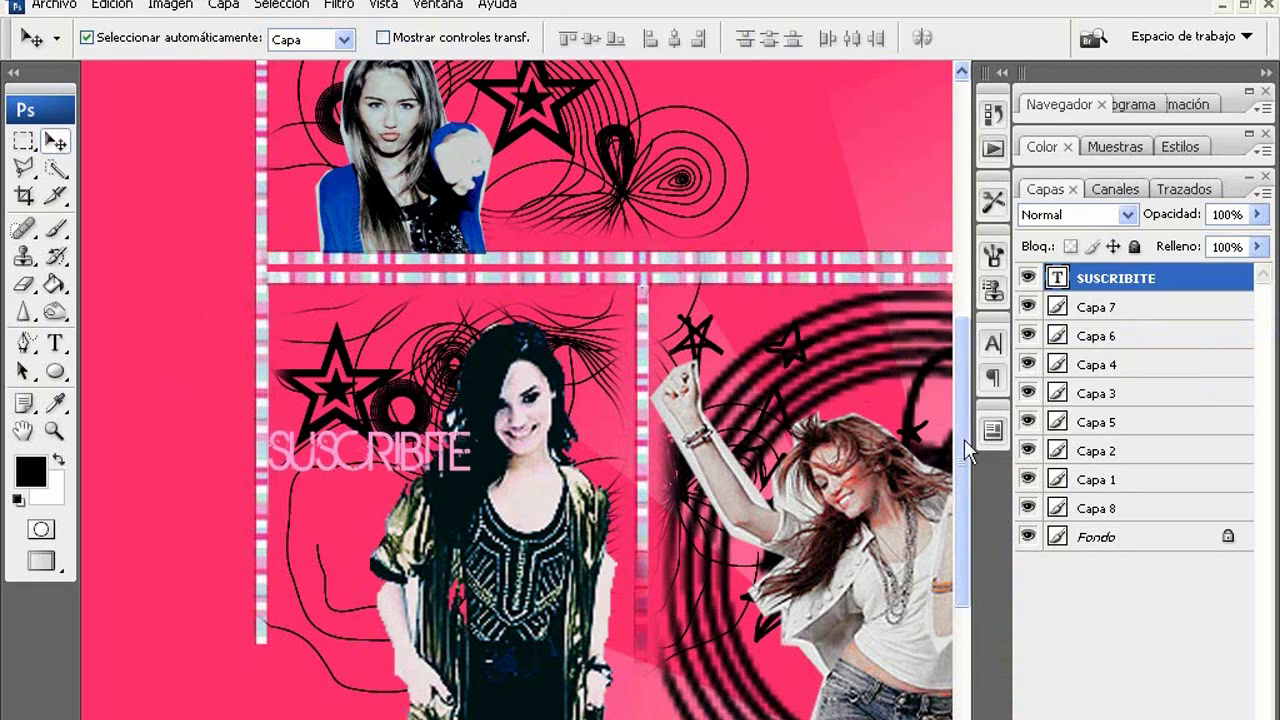
click(1110, 508)
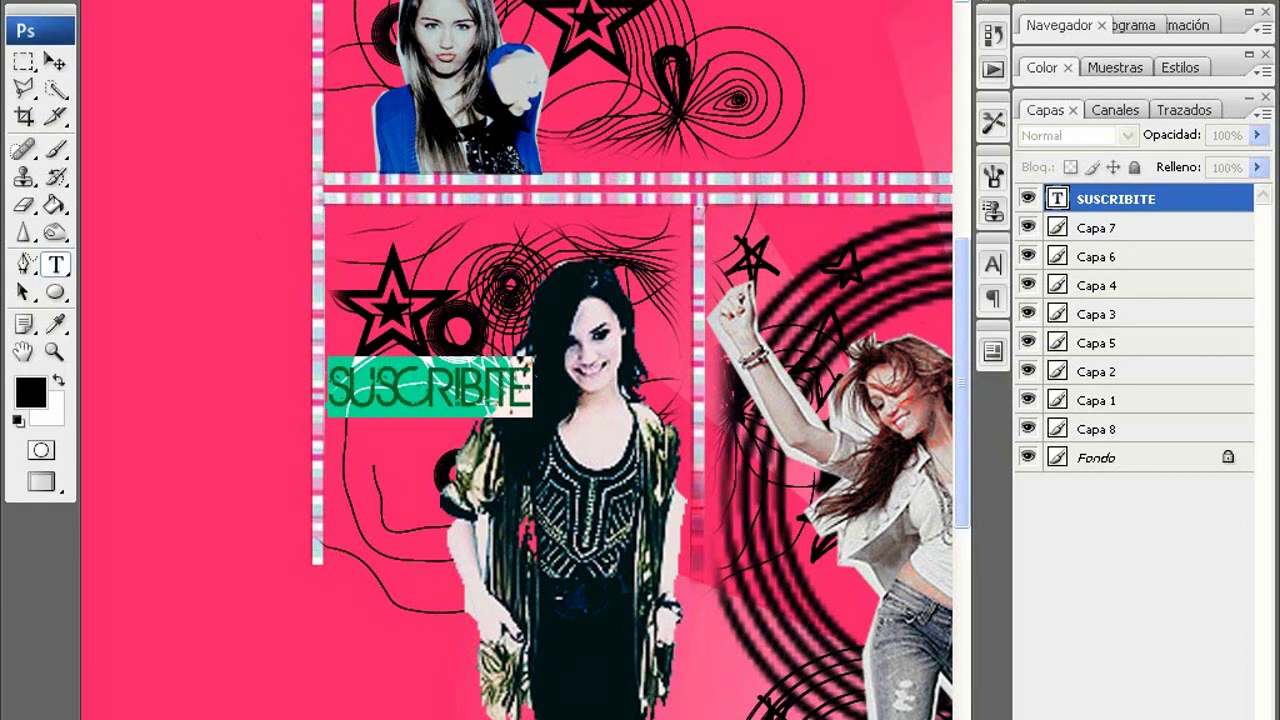
Step: Give SUSCRIBITE a black Sombra paralela with Distancia 0 and Extensión 100
click(225, 3)
mouse_move(264, 48)
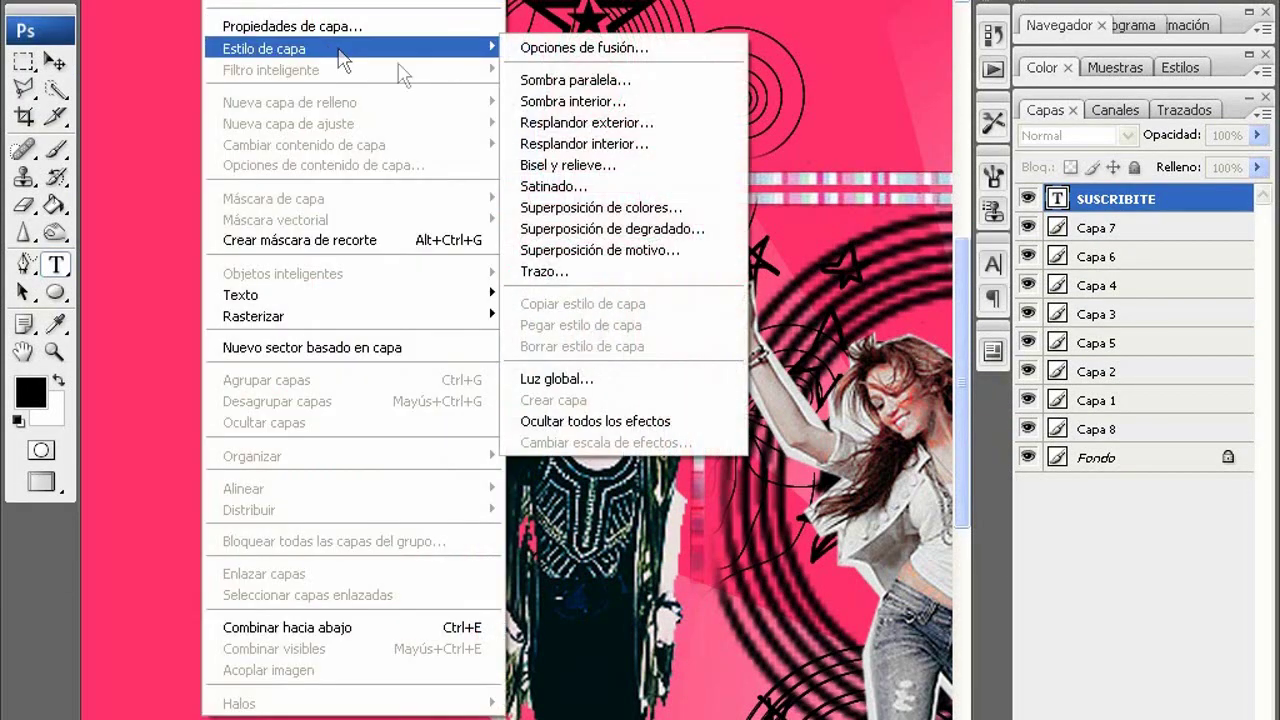
click(603, 80)
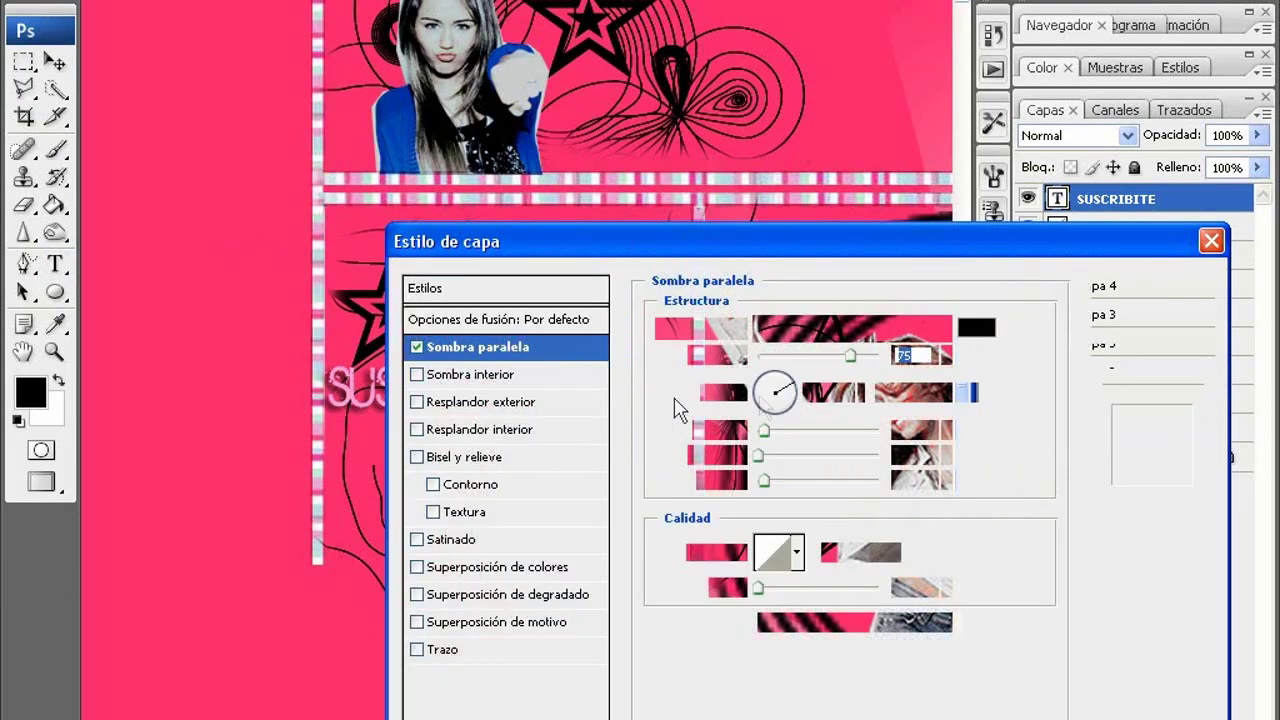
drag(764, 429, 880, 454)
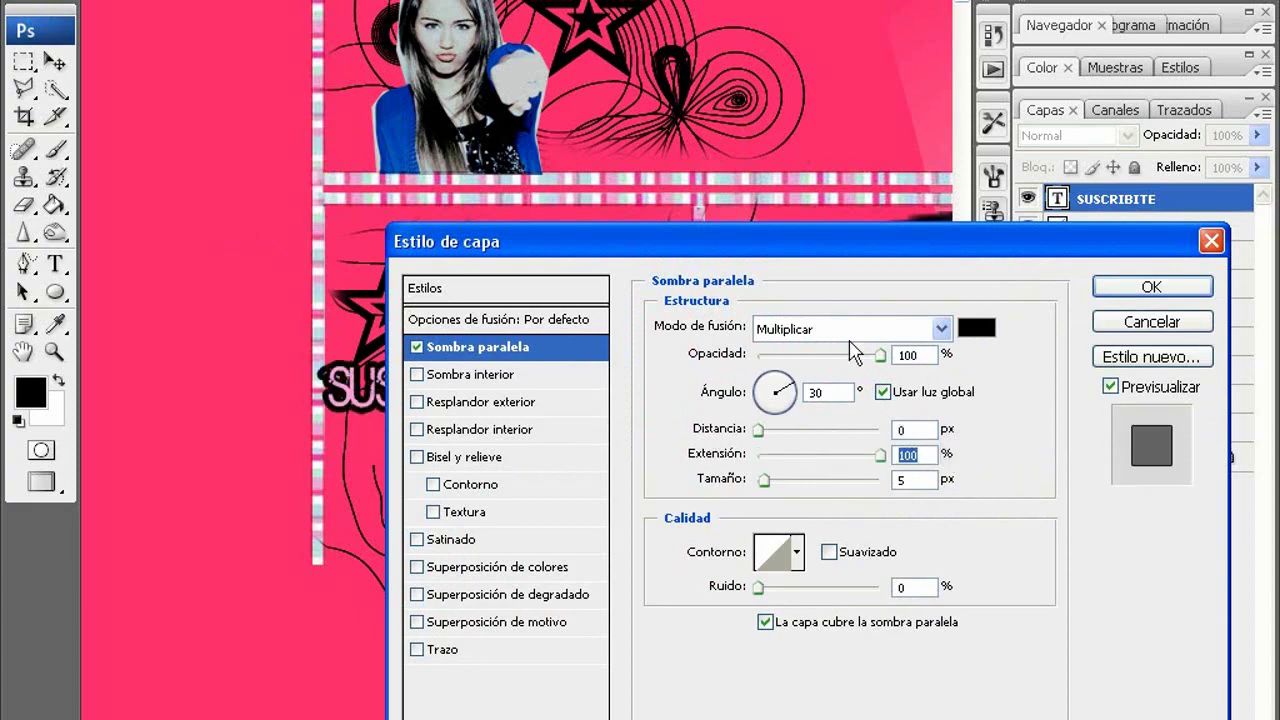
drag(930, 241, 1162, 221)
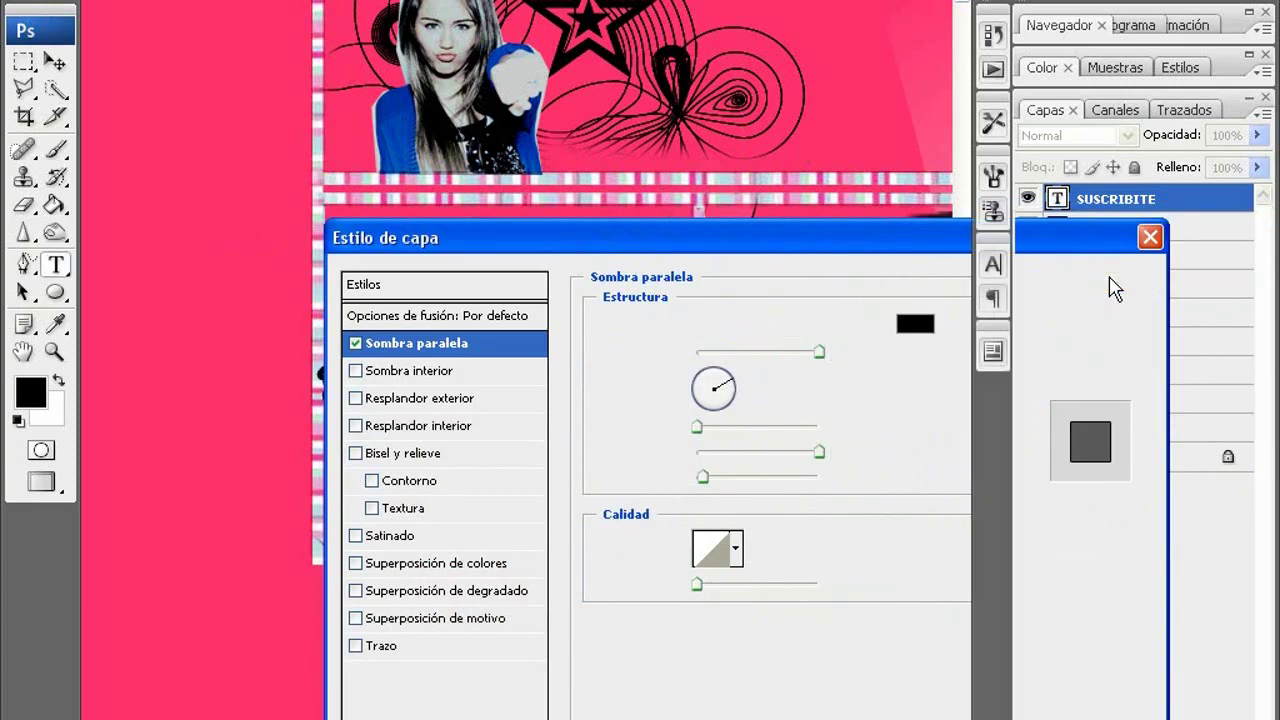
click(1111, 283)
key(v)
scroll(648, 447, up, 2)
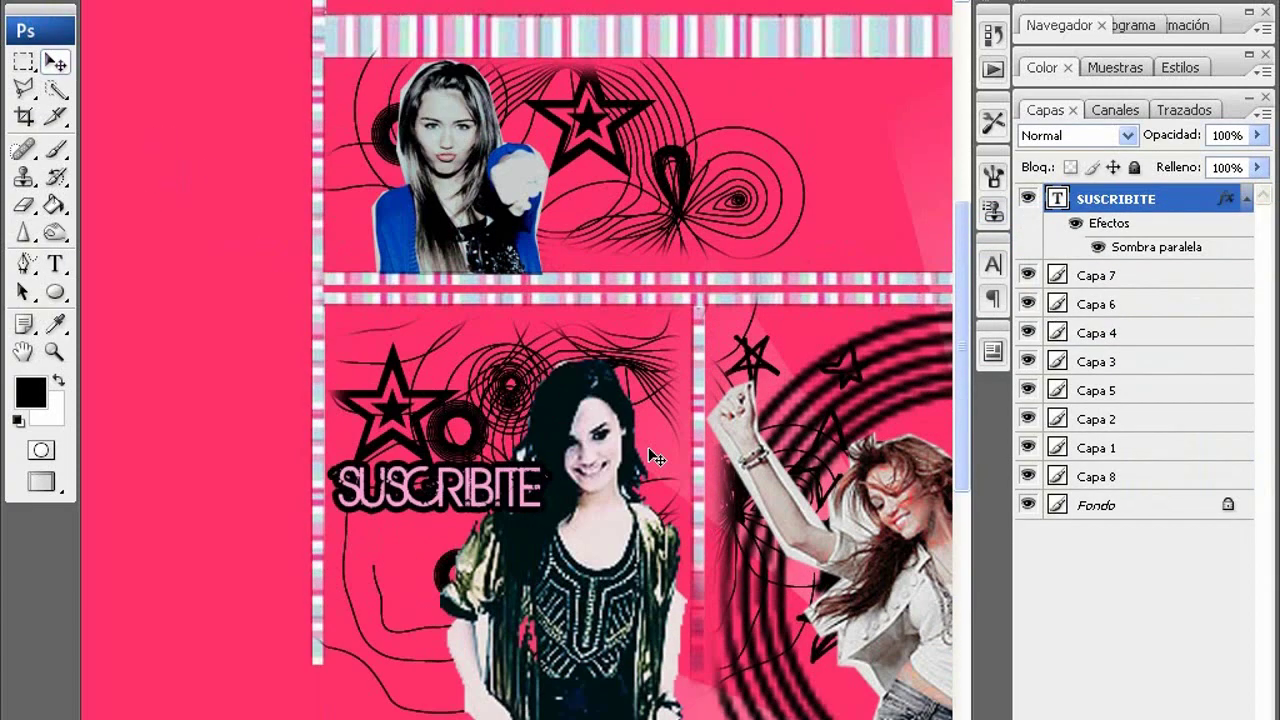
scroll(648, 447, up, 3)
scroll(648, 447, right, 5)
scroll(517, 360, left, 3)
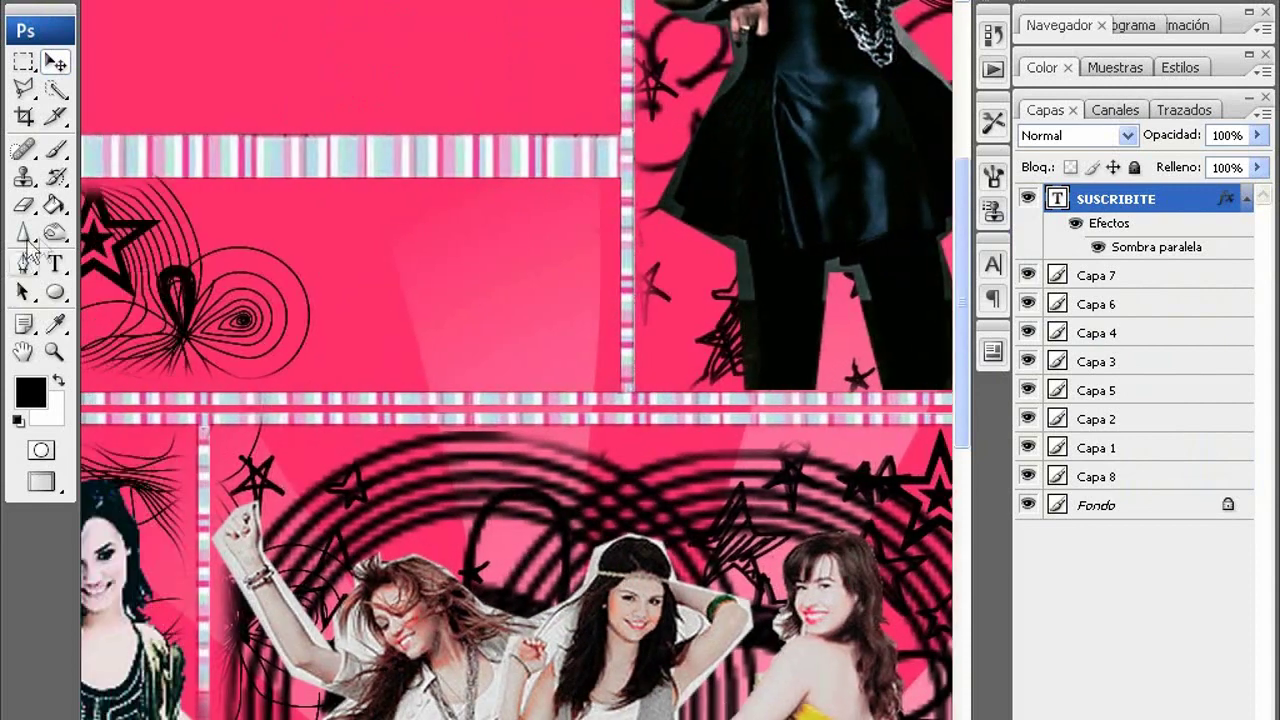
Step: Type 'Featured Video' on two lines in the empty frame
key(t)
click(331, 270)
text(Featured)
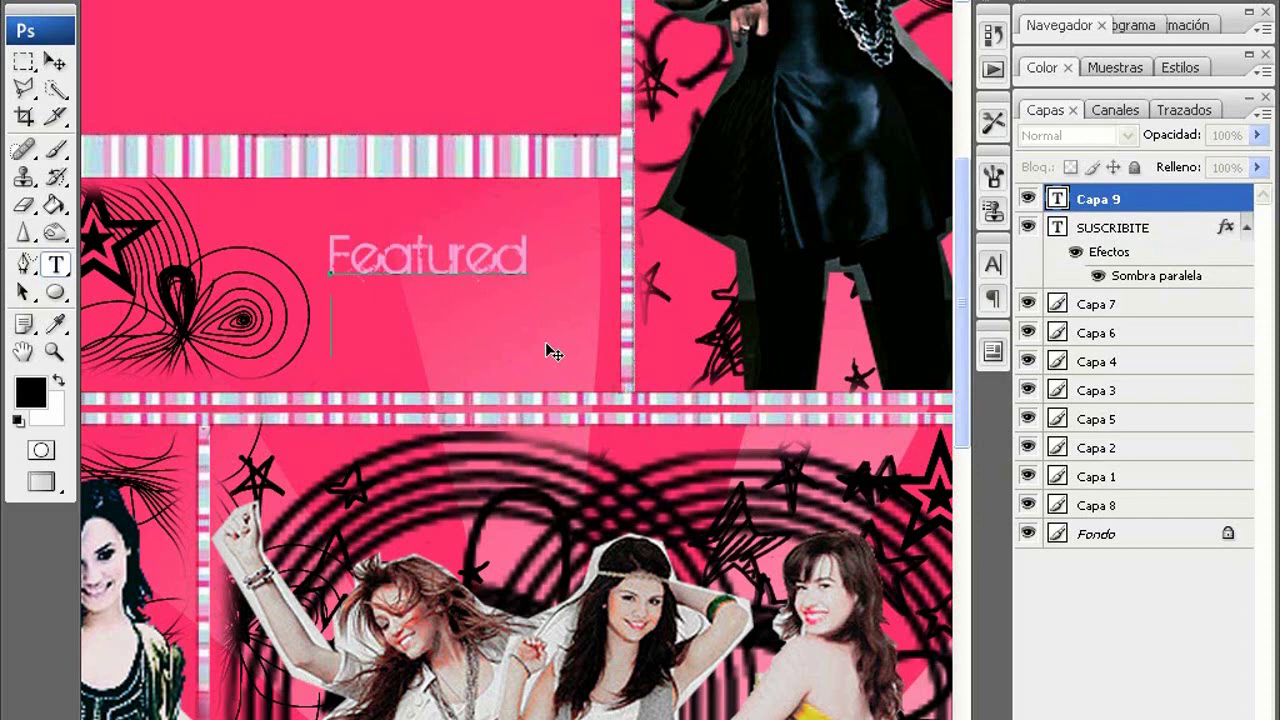
key(Return)
text(Video)
Step: Give the Featured Video text a drop shadow with Opacidad 100 and full Extensión
drag(594, 331, 303, 231)
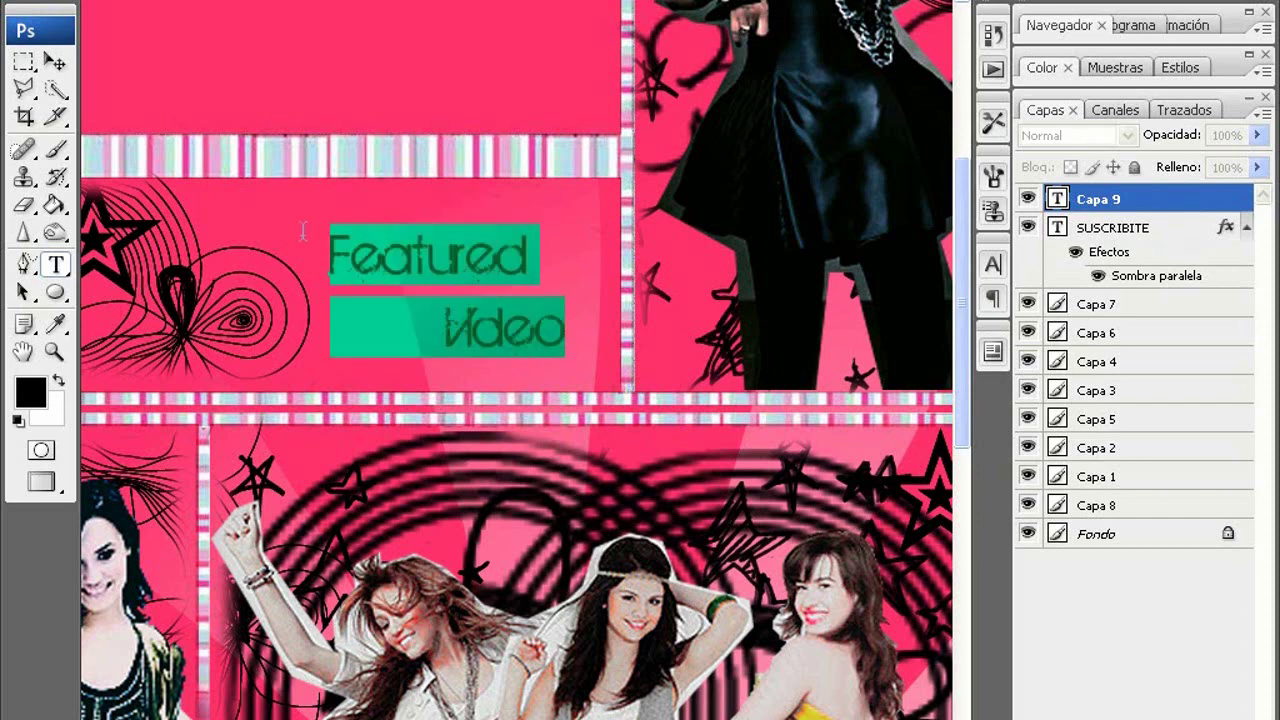
click(230, 0)
click(598, 80)
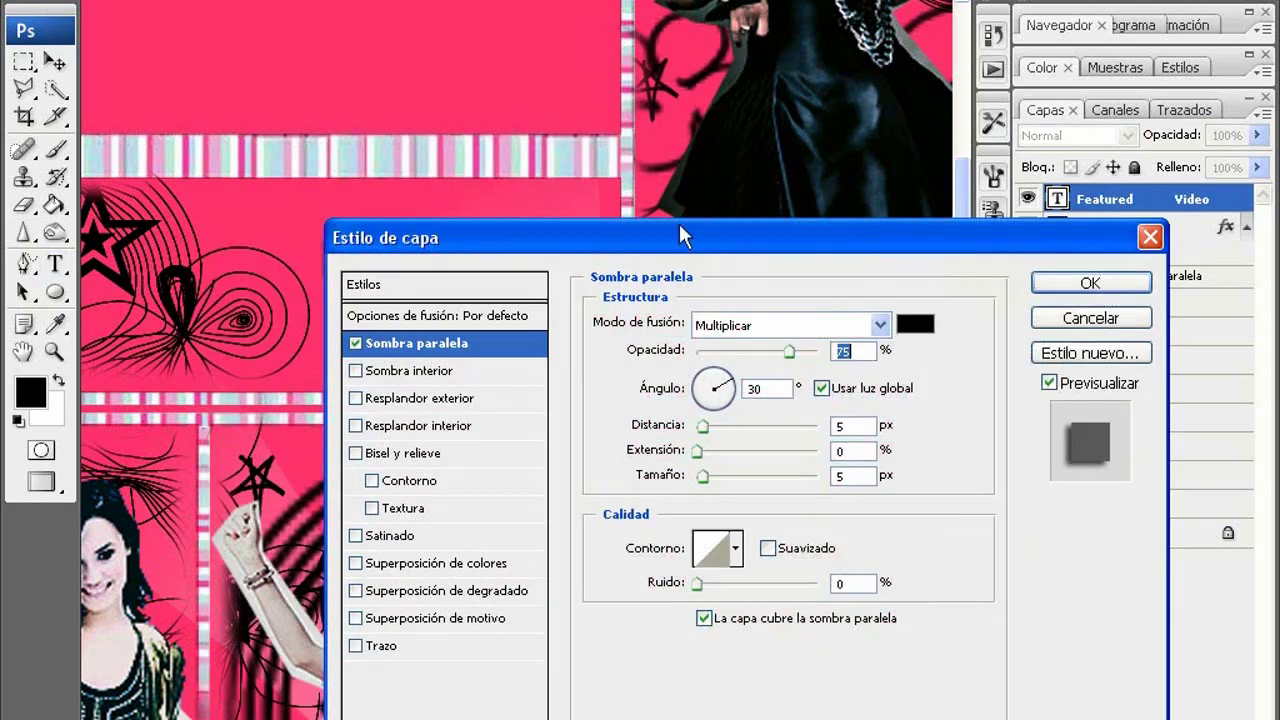
drag(440, 191, 768, 167)
drag(1121, 279, 1152, 279)
drag(1031, 378, 1050, 378)
drag(1180, 166, 1094, 166)
click(1270, 232)
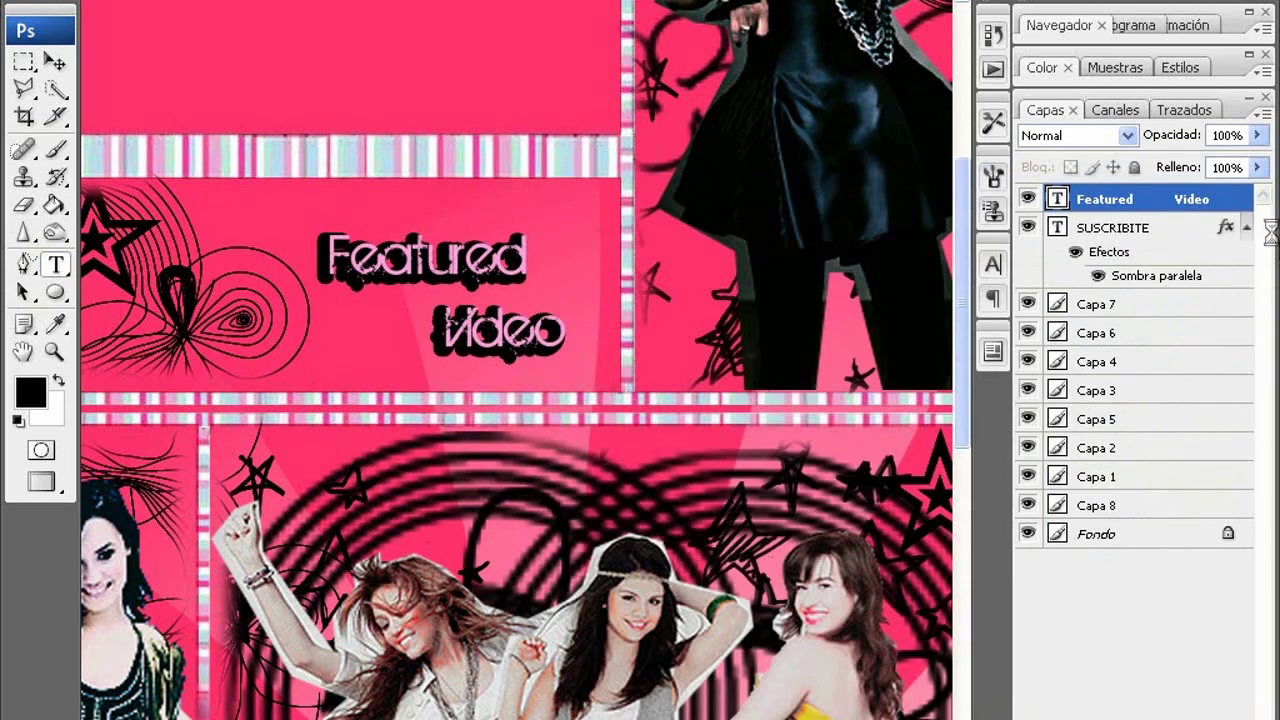
scroll(590, 490, down, 1)
scroll(590, 490, up, 8)
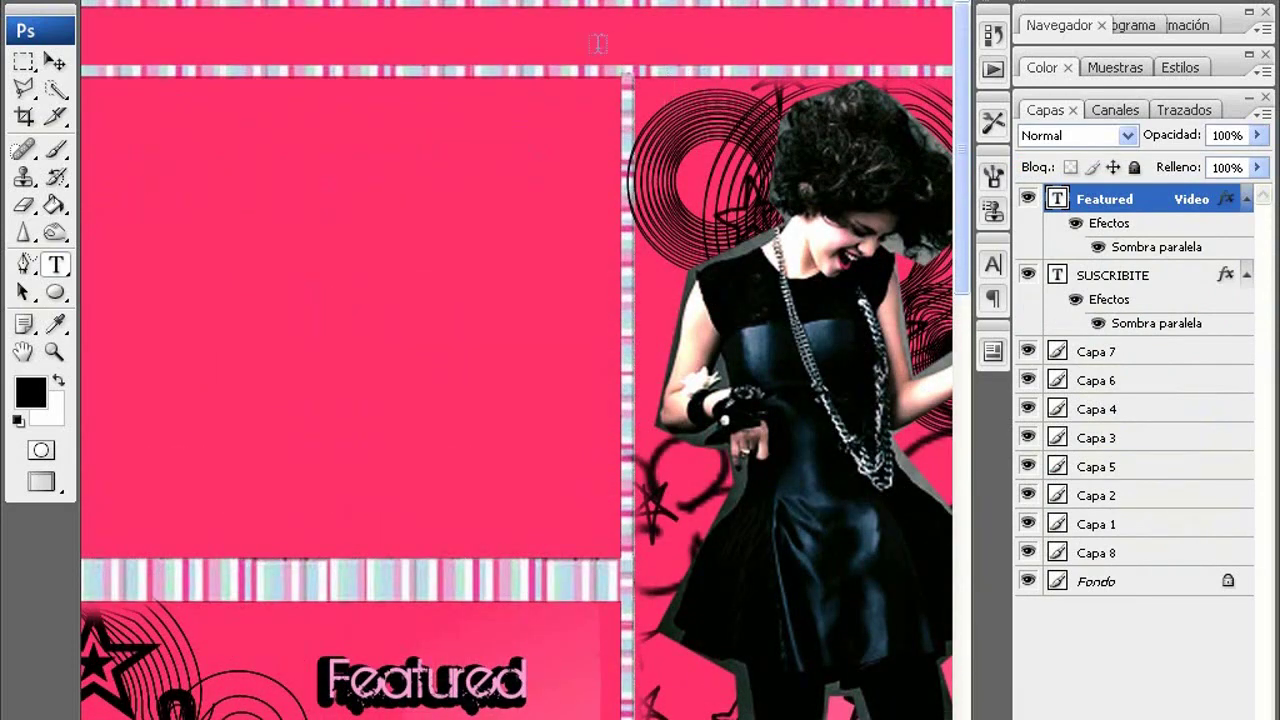
Step: Give the channel-name title in the top strip a matching 100% spread drop shadow
click(597, 43)
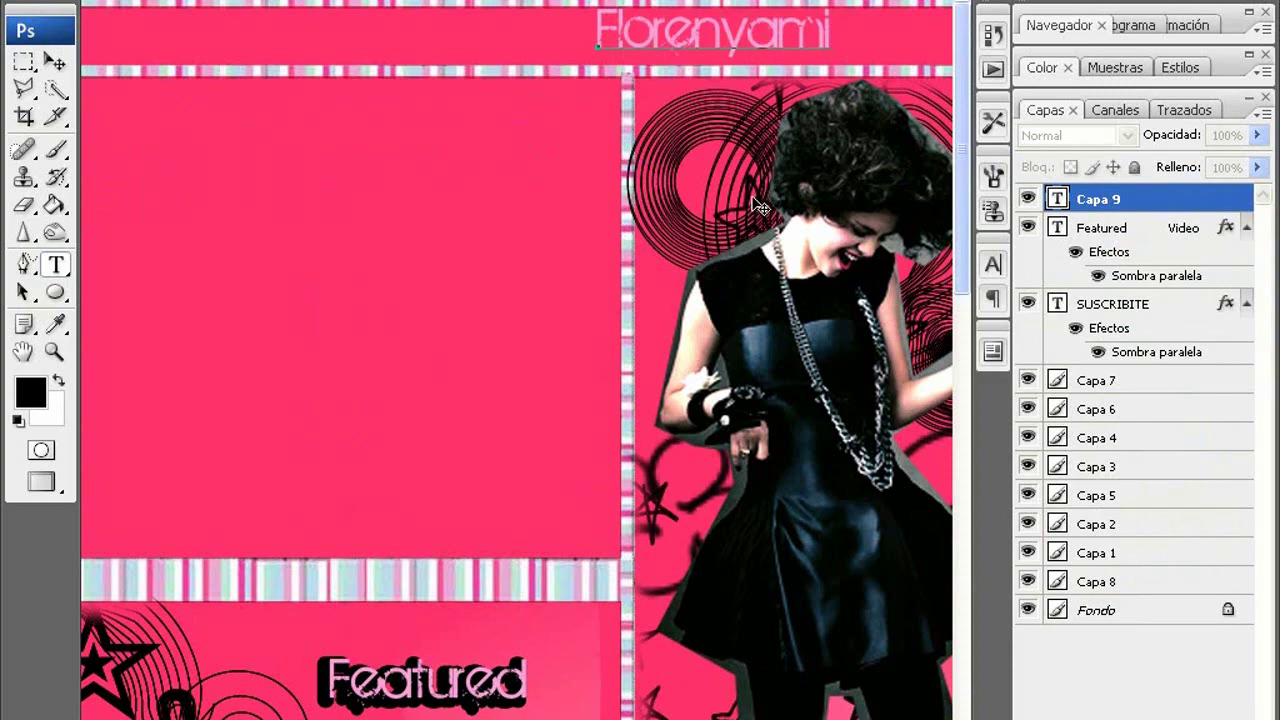
key(ctrl+a)
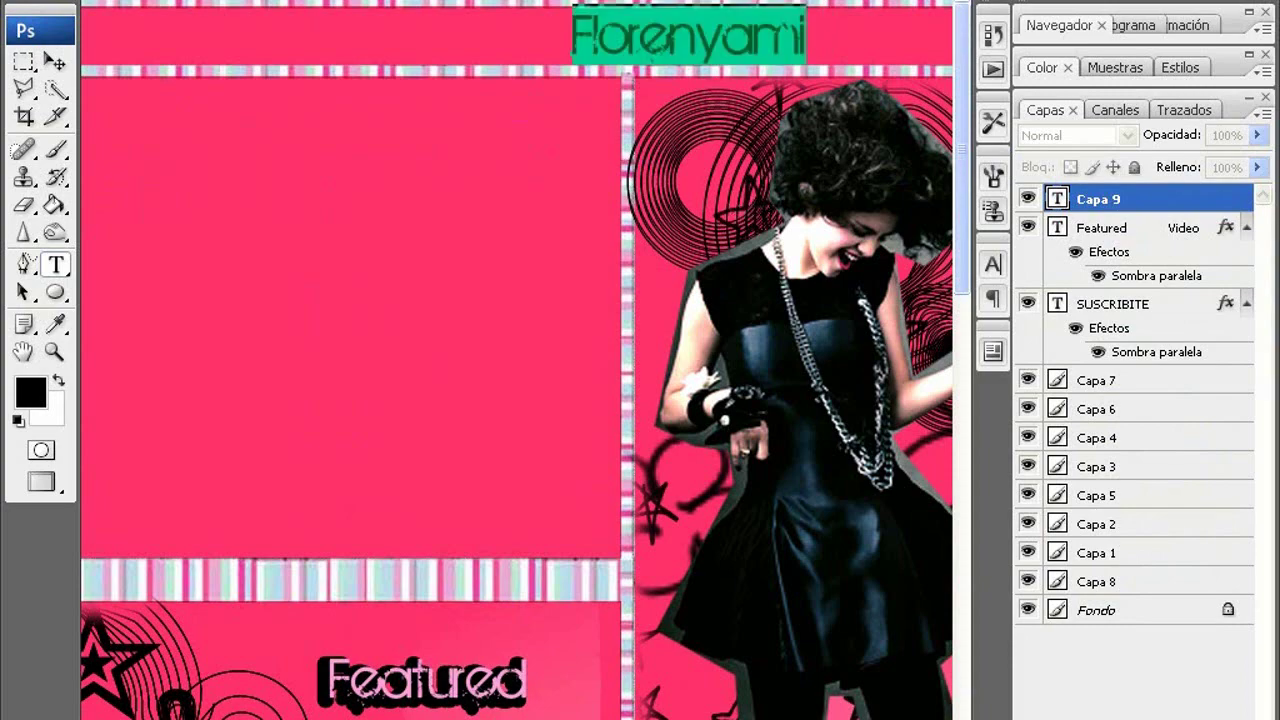
click(215, 0)
click(540, 80)
text(100)
drag(940, 383, 1150, 415)
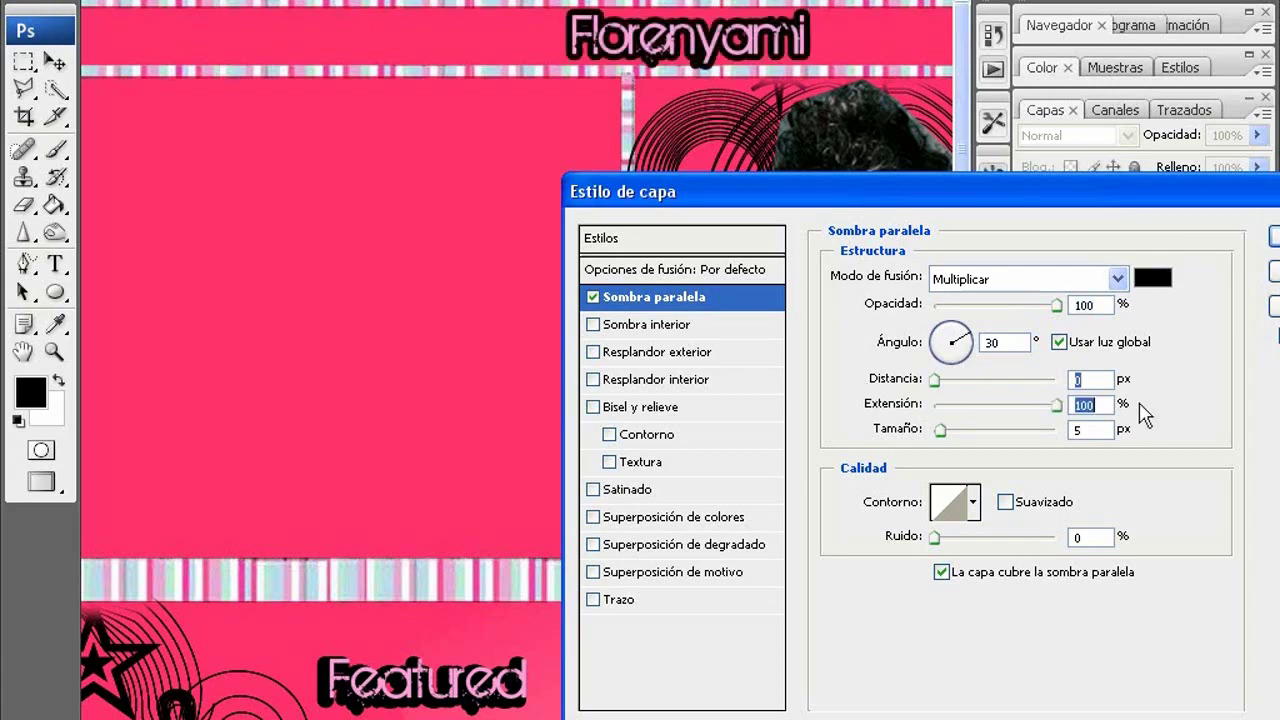
click(1272, 236)
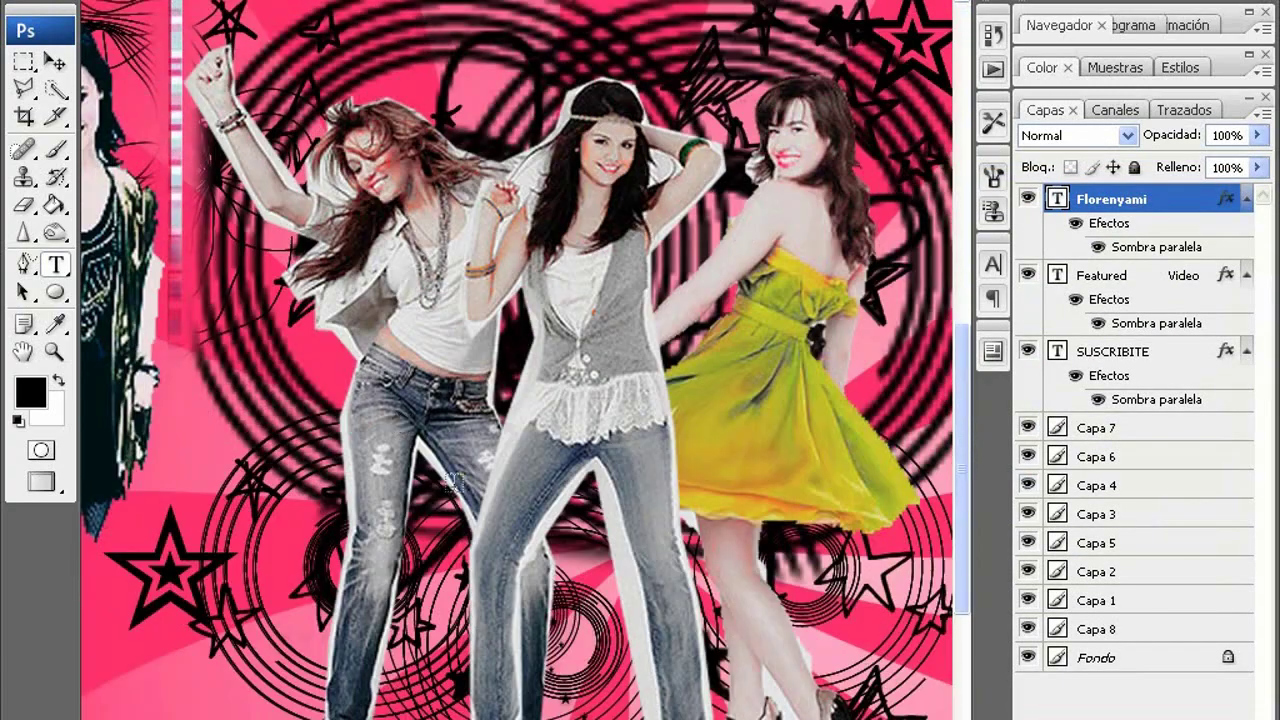
click(393, 345)
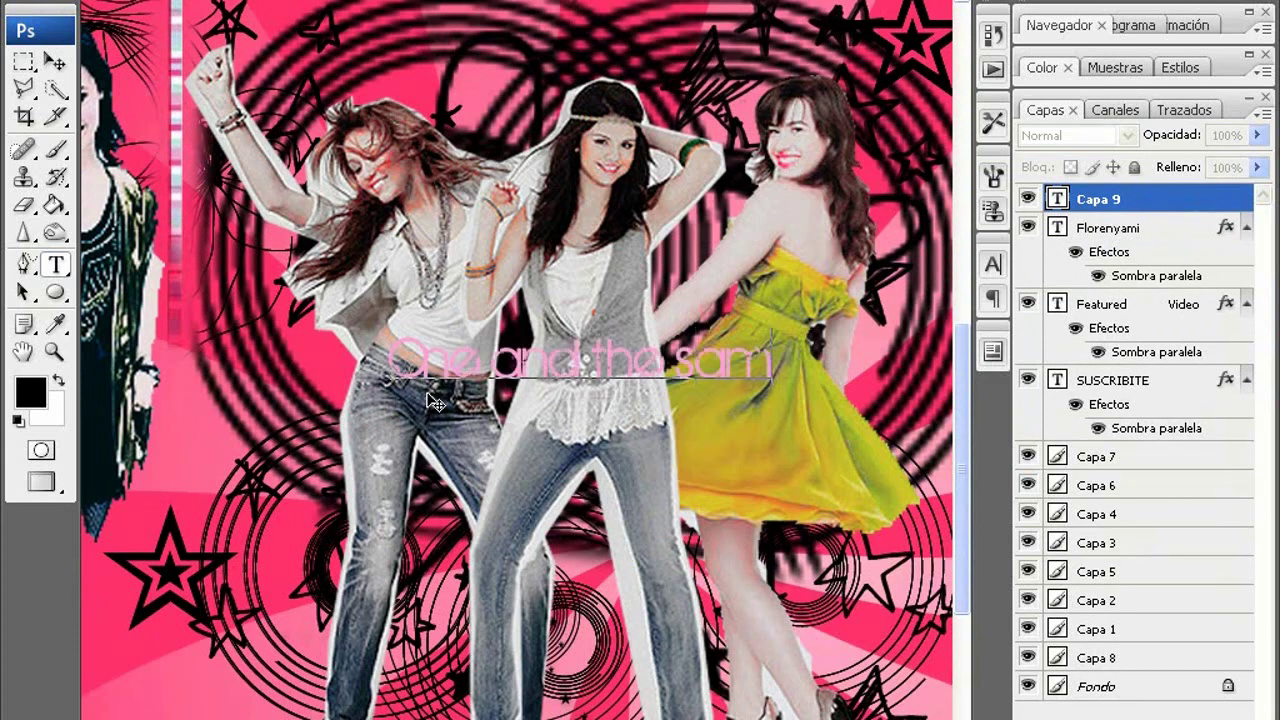
Step: Make the 'One and the same' text white and give it a solid drop shadow
key(ctrl+a)
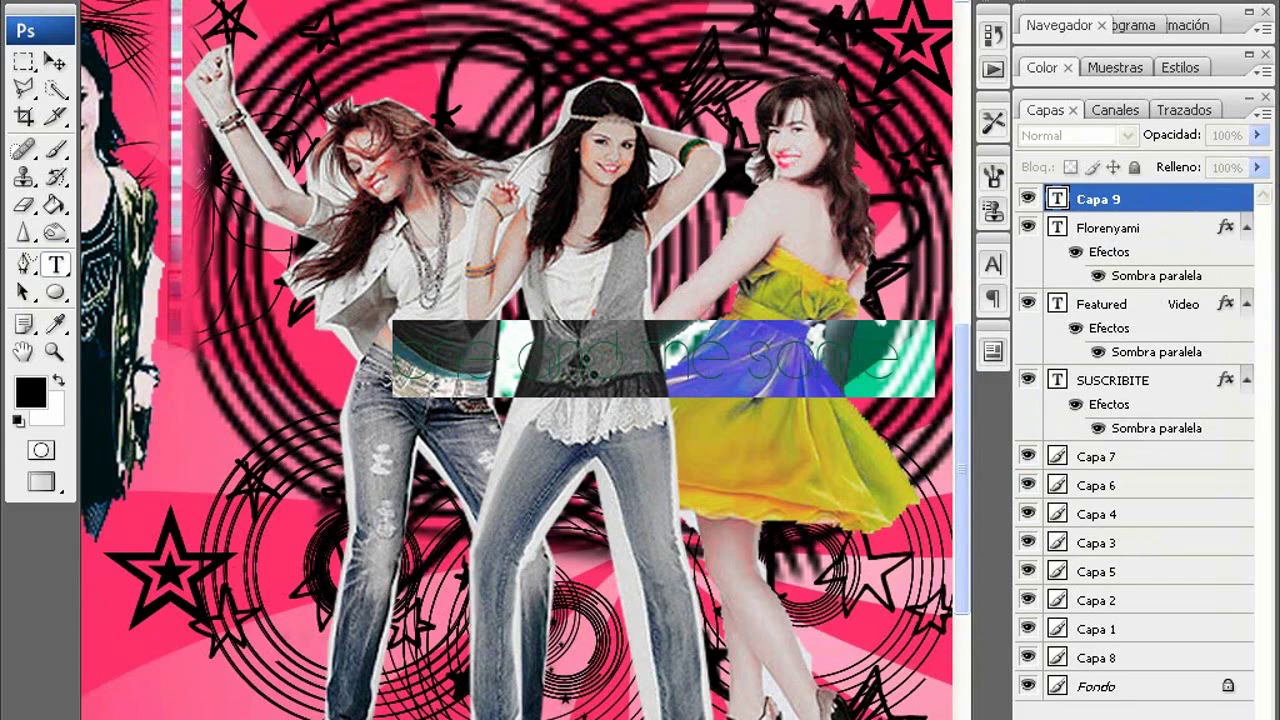
click(703, 305)
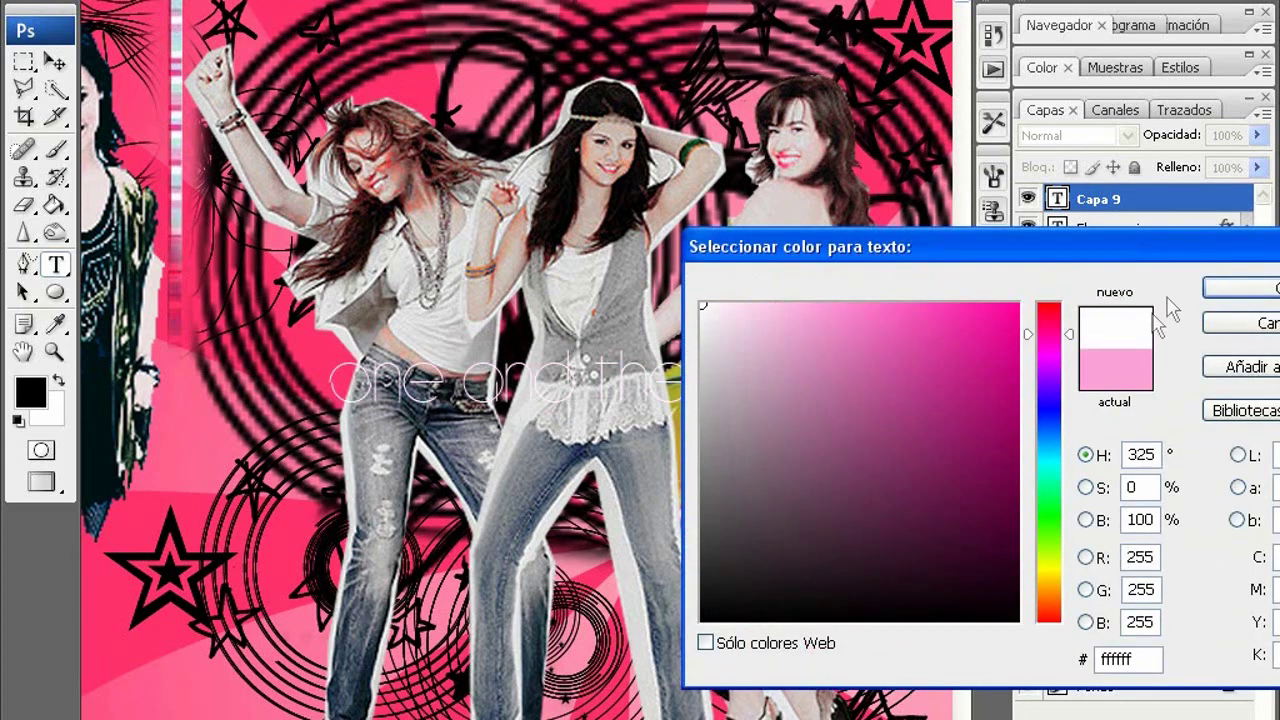
click(1222, 289)
click(232, 2)
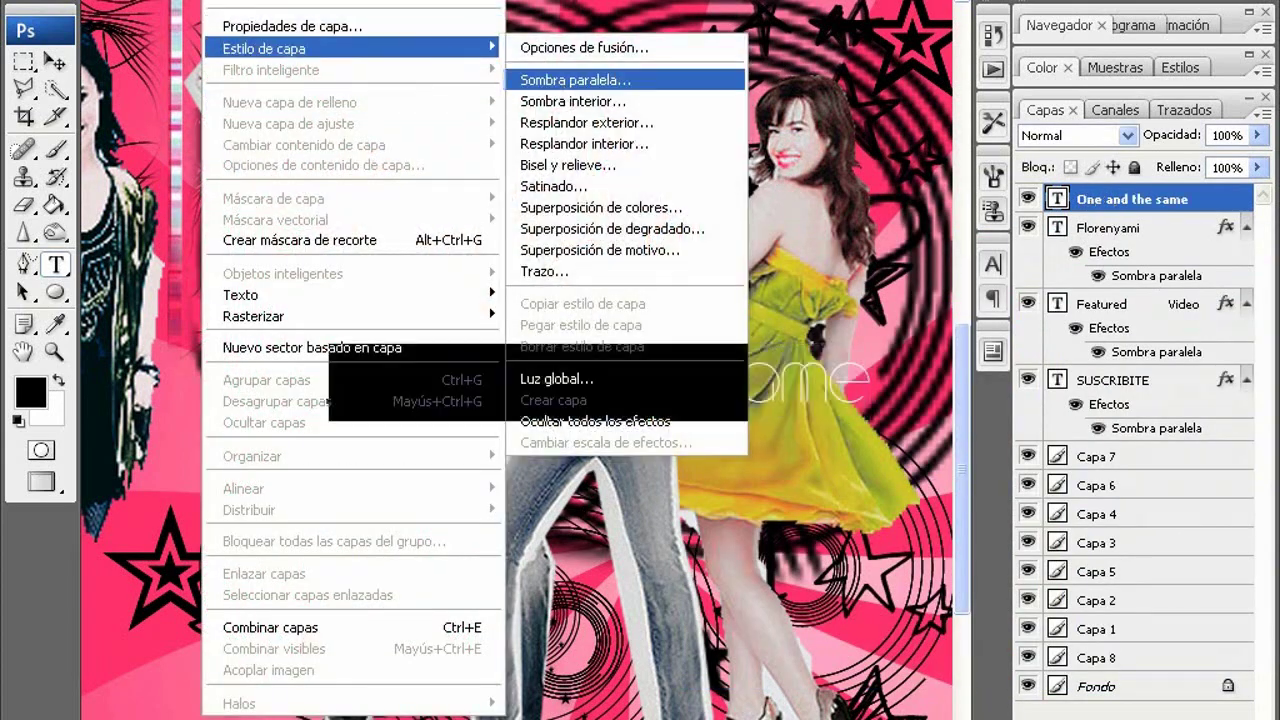
click(575, 79)
mouse_move(940, 380)
mouse_down()
mouse_move(926, 381)
mouse_move(1130, 402)
mouse_up()
key(Return)
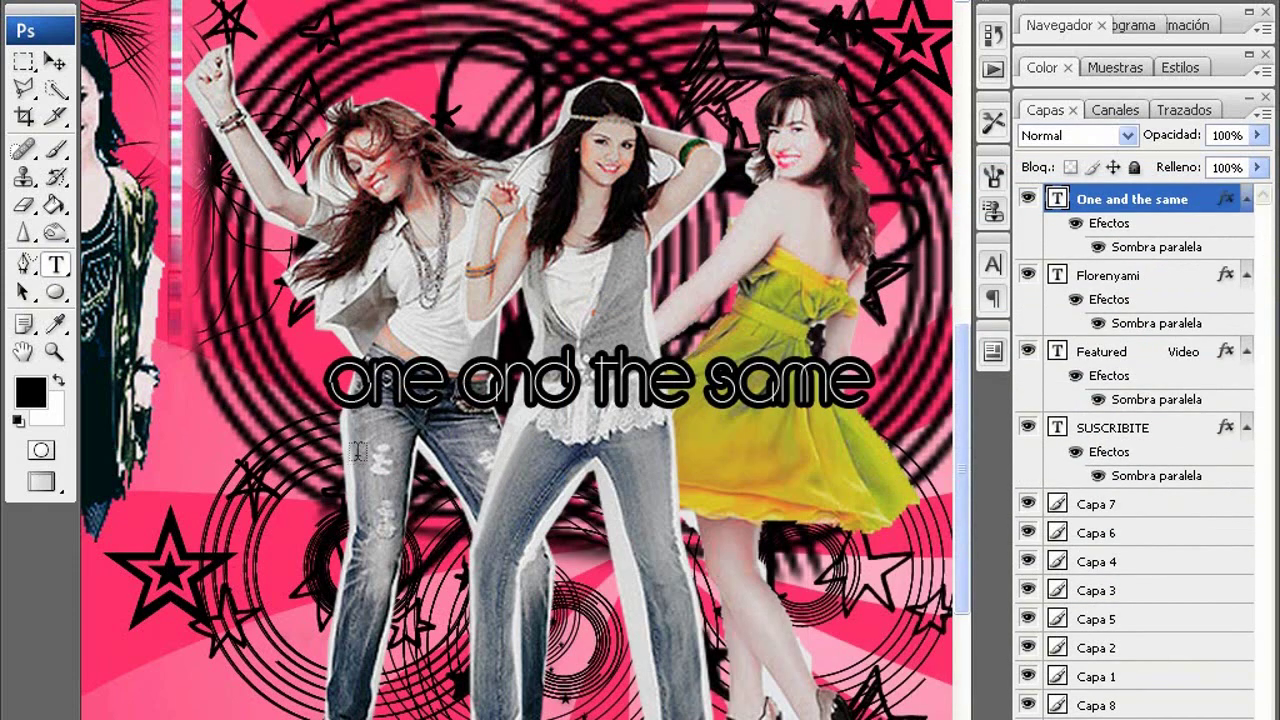
Step: Add the channel's youtube.com address line below the title in a condensed bold font
click(351, 470)
text(youtube.com/user/)
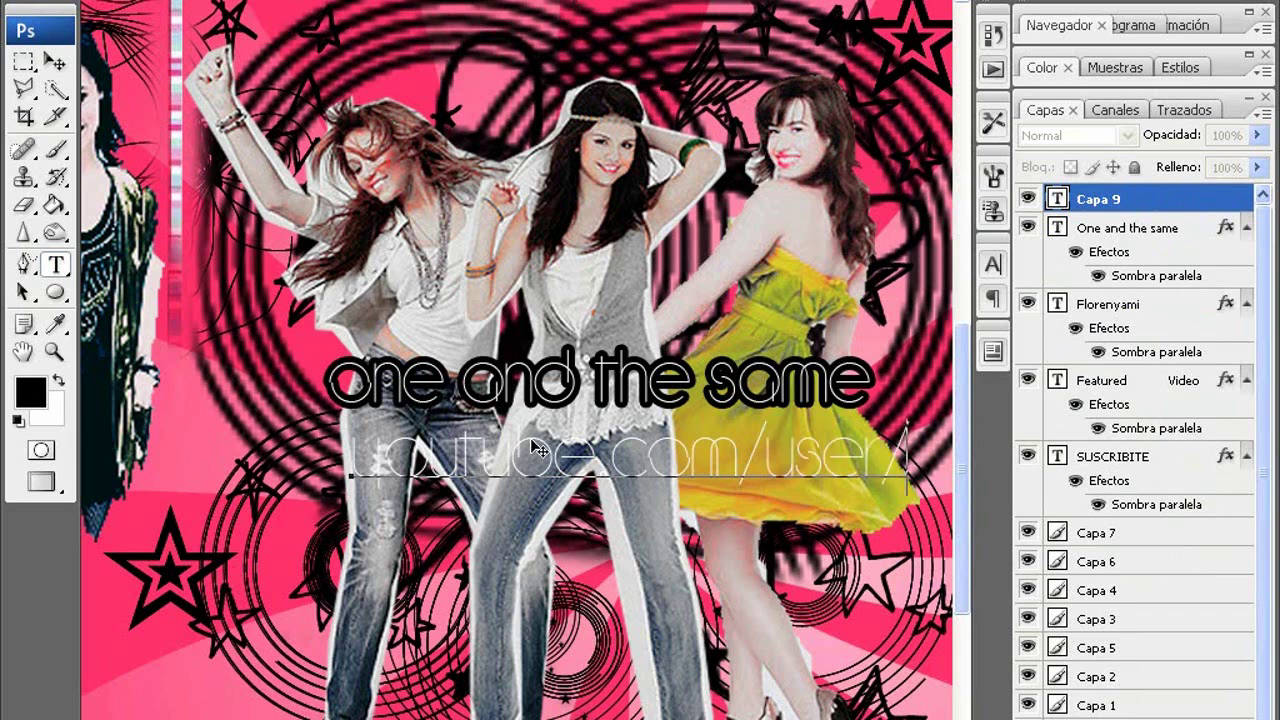
drag(538, 450, 409, 590)
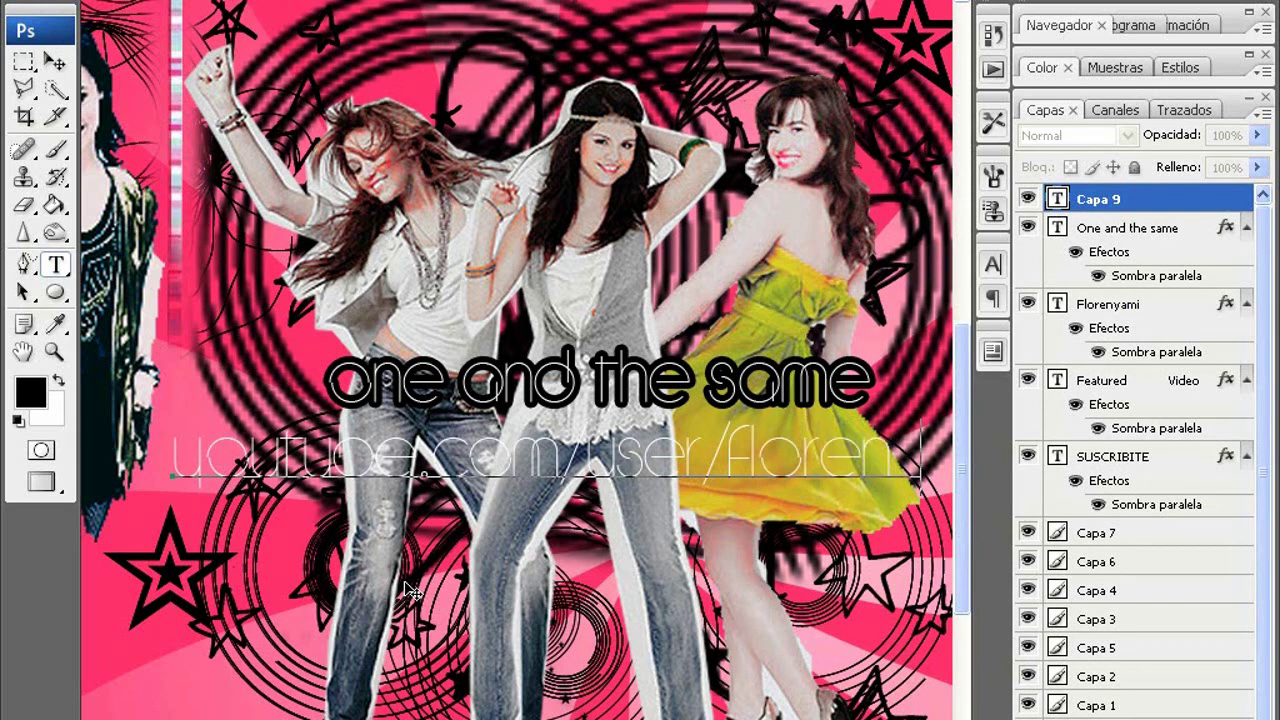
drag(165, 452, 797, 466)
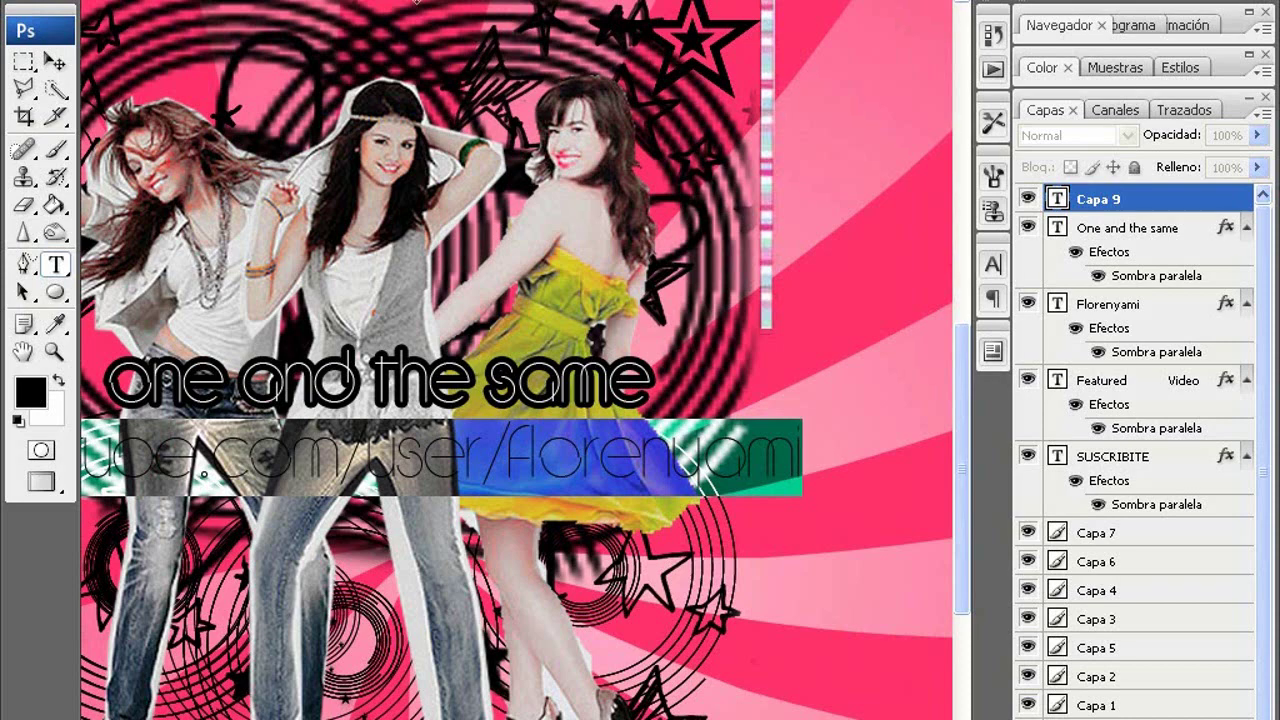
key(Down)
key(Down)
key(Down)
key(Down)
key(Down)
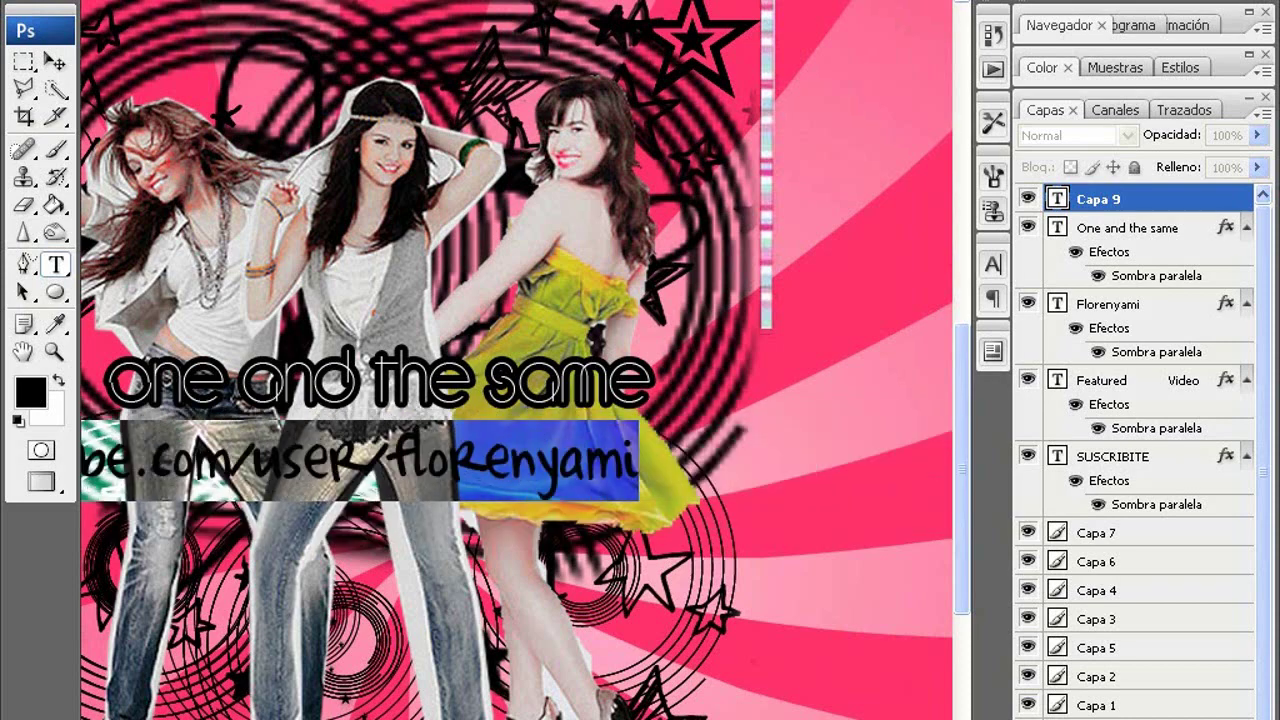
key(Down)
key(Down)
key(Down)
key(Down)
key(Down)
key(Down)
key(Down)
key(Down)
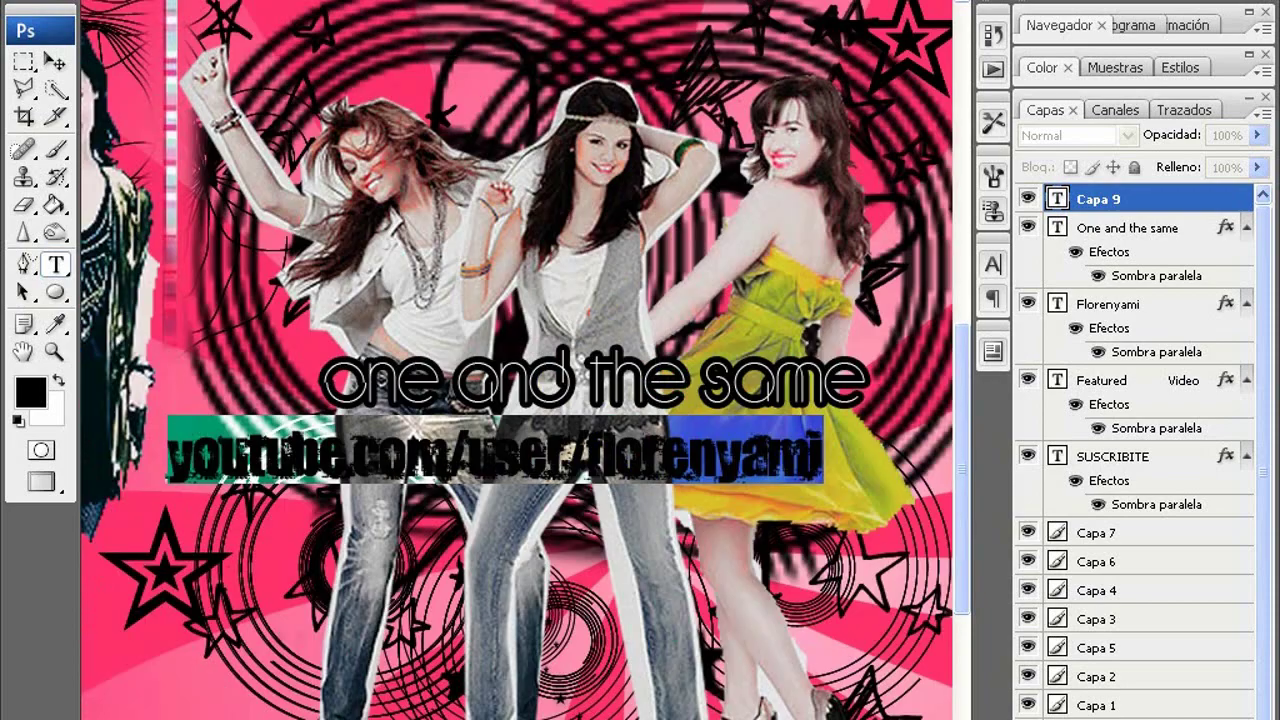
key(Down)
key(Down)
key(Down)
Step: Give the address line a fully opaque drop shadow with maximum spread, then fit the poster on screen
click(215, 2)
click(640, 83)
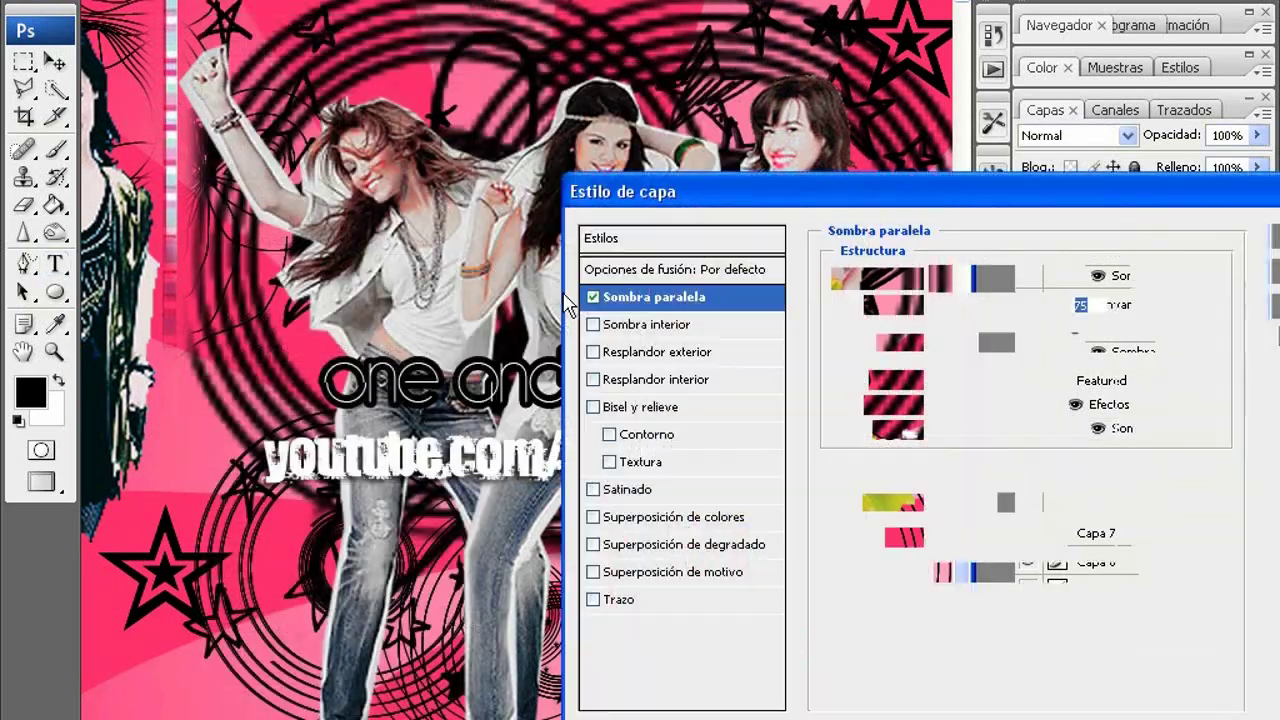
drag(1028, 304, 1057, 304)
drag(940, 404, 1057, 404)
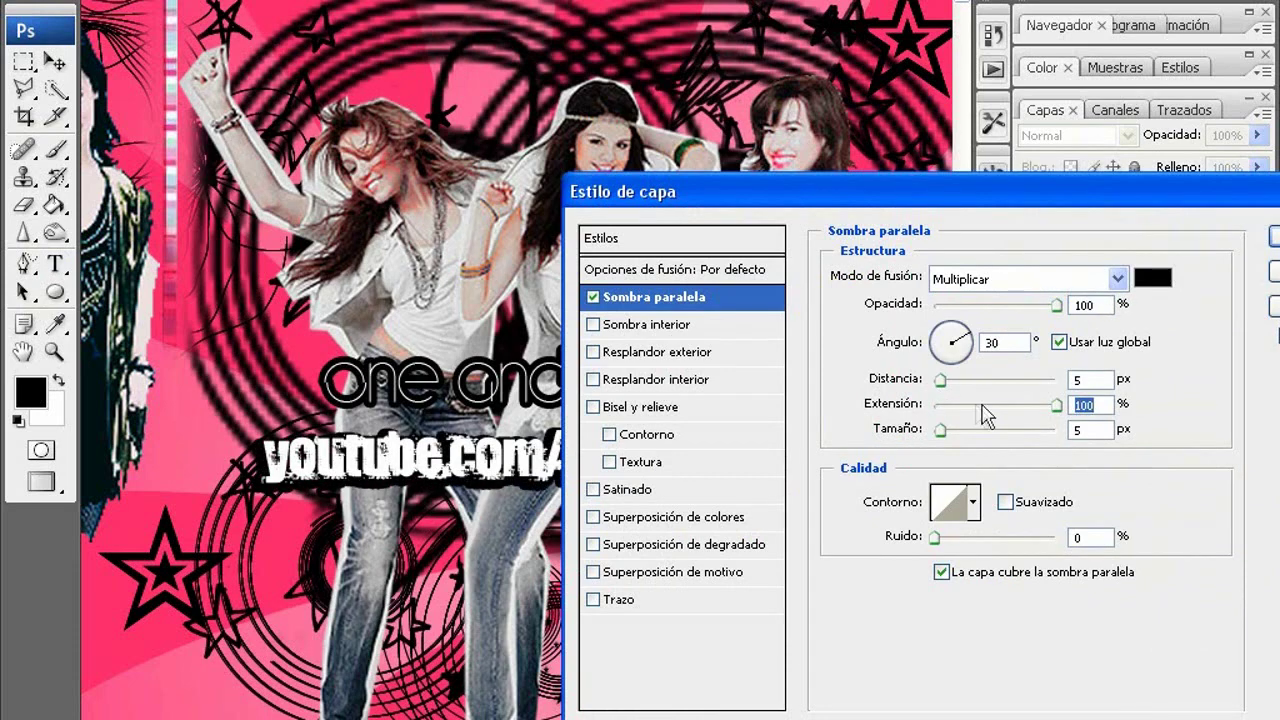
key(Return)
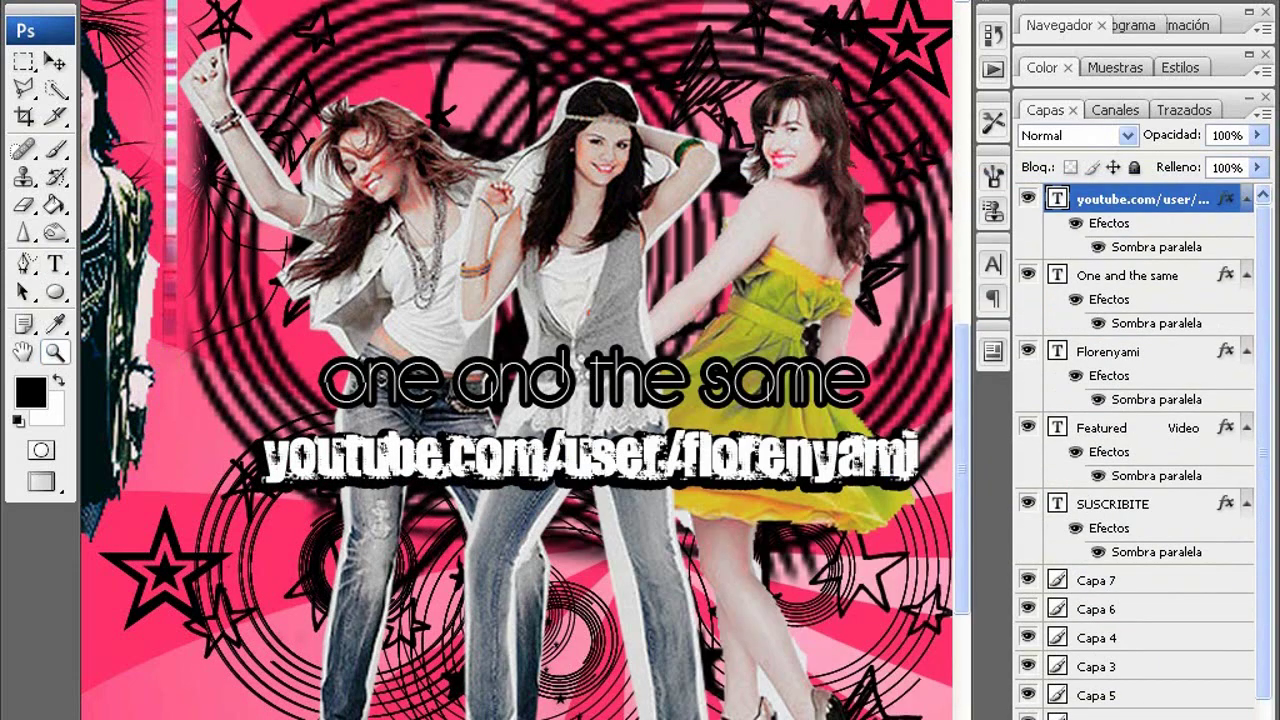
key(ctrl+0)
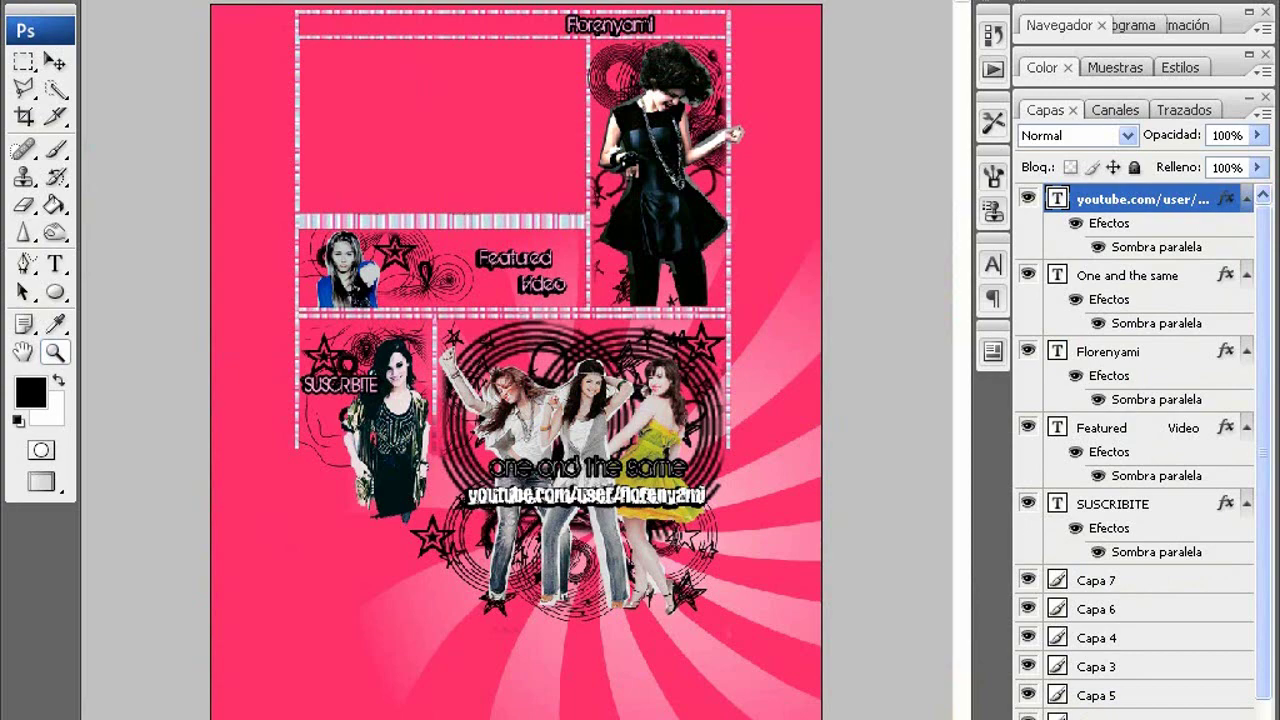
Step: Save a JPEG copy named 'RoseGardentemplate copia.jpg' at low quality 2 (Baja)
click(177, 207)
click(443, 366)
click(497, 568)
click(806, 686)
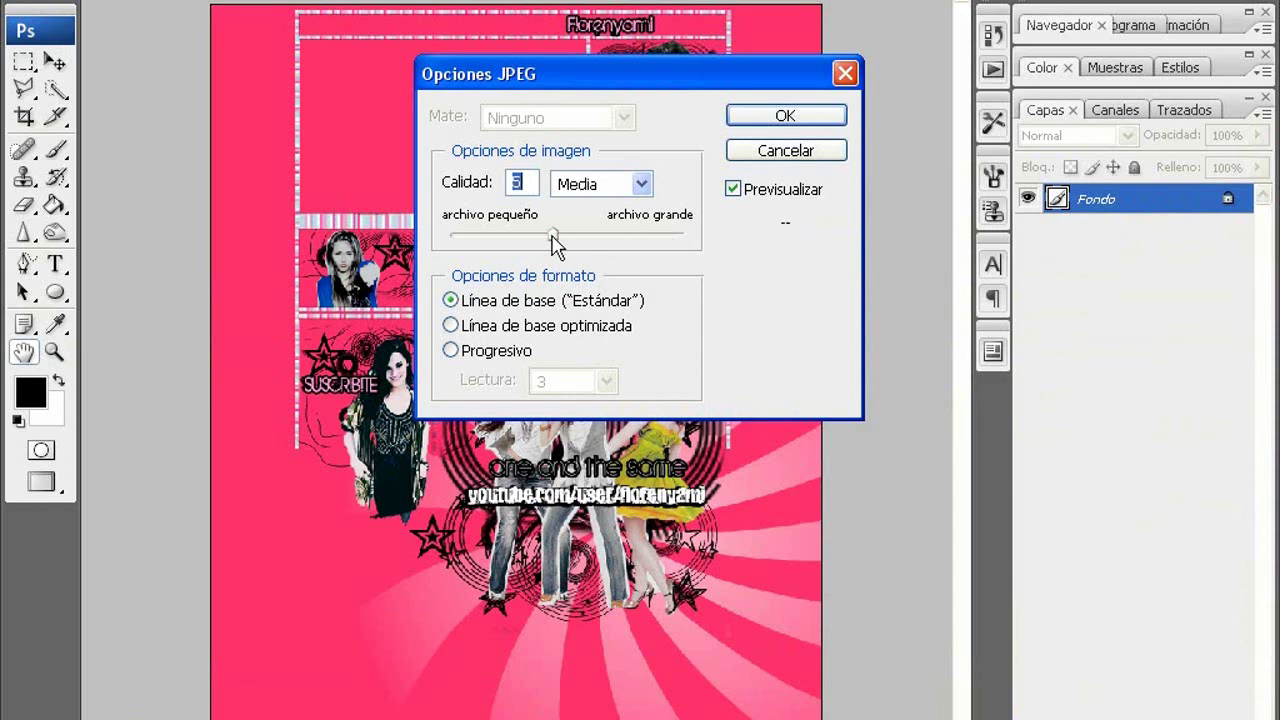
drag(552, 237, 502, 239)
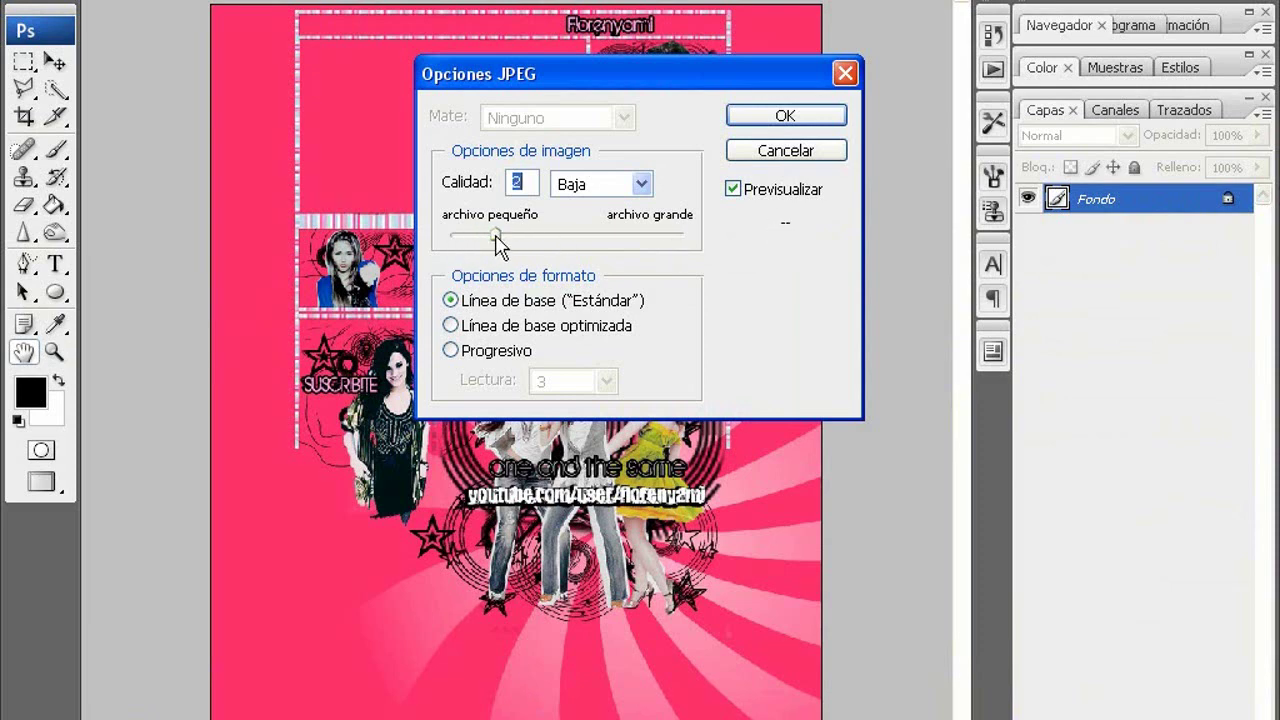
click(785, 116)
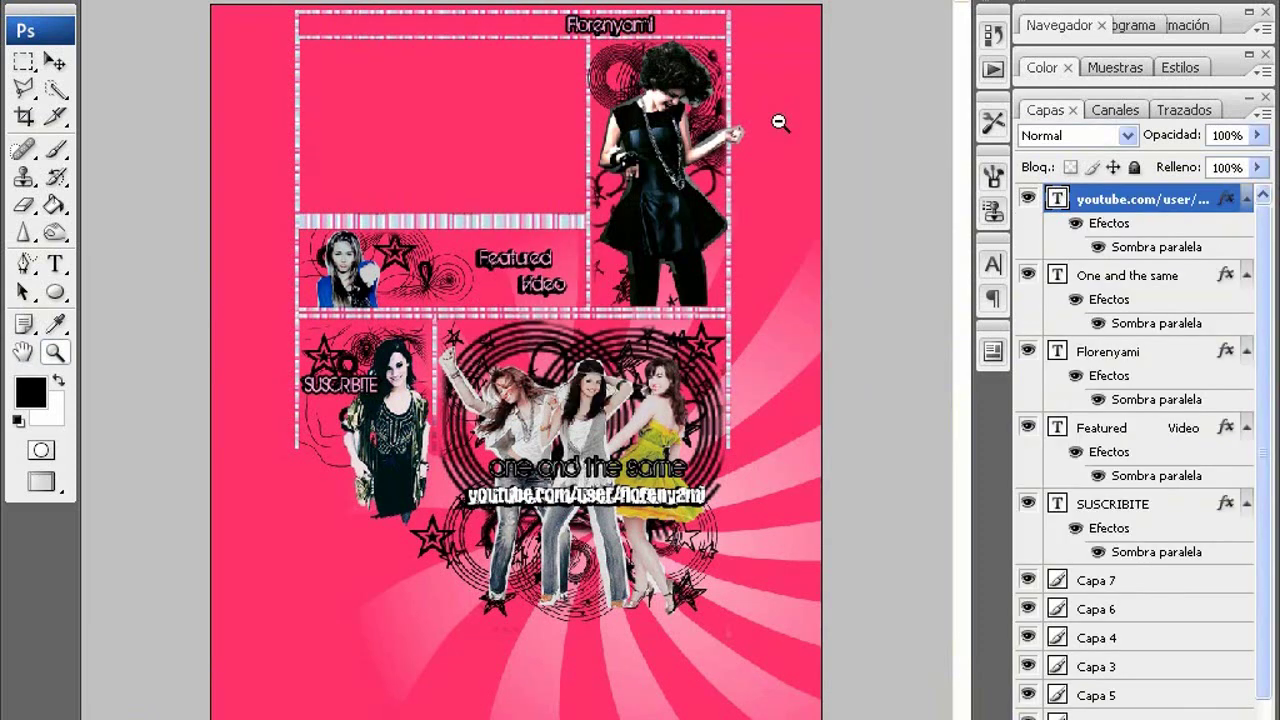